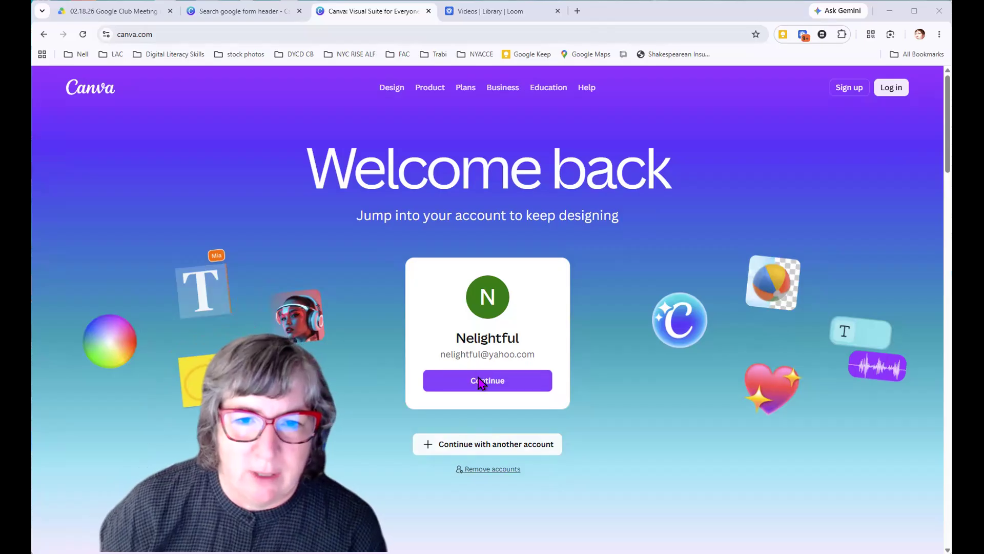
# Continue with the saved account and log in by entering the account password
pyautogui.click(480, 388)
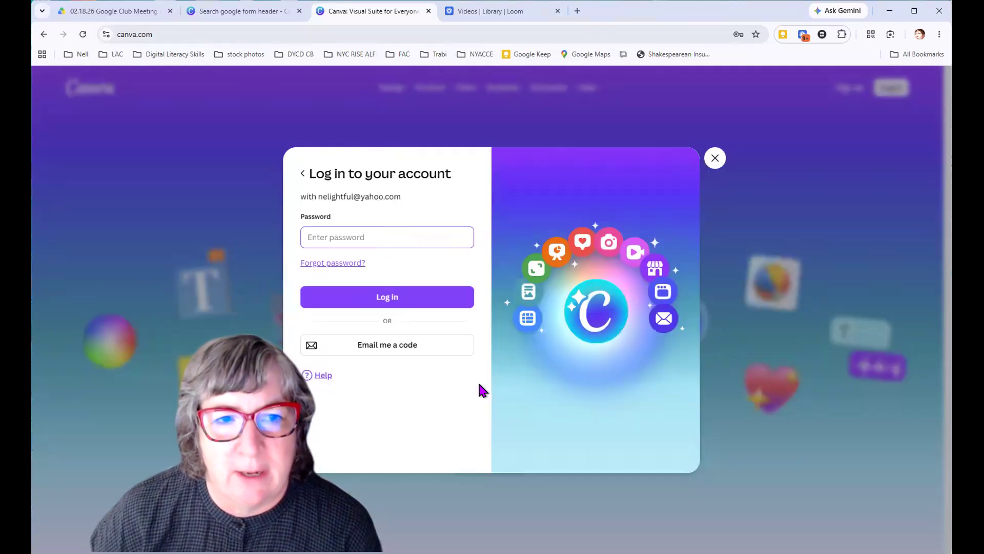
pyautogui.click(378, 241)
pyautogui.click(408, 267)
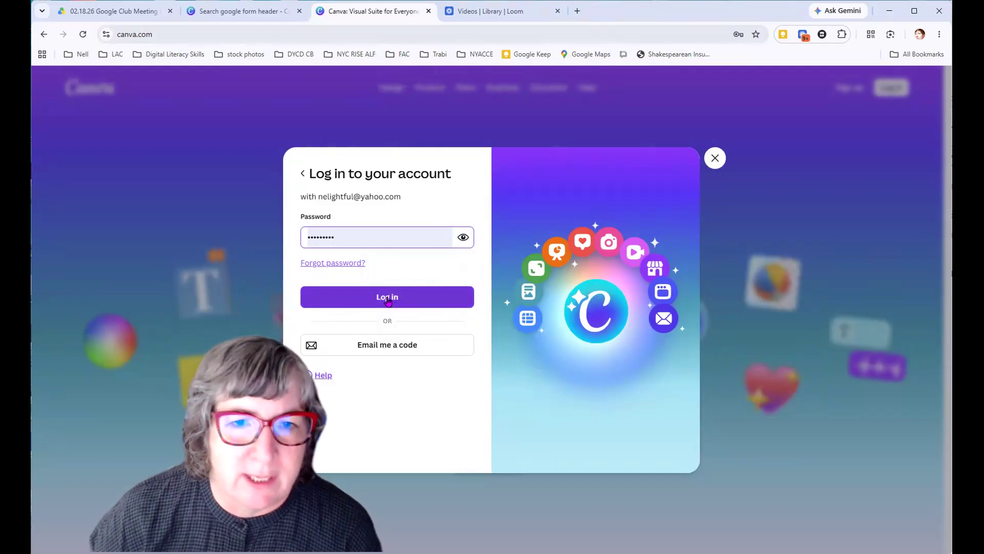
pyautogui.click(388, 300)
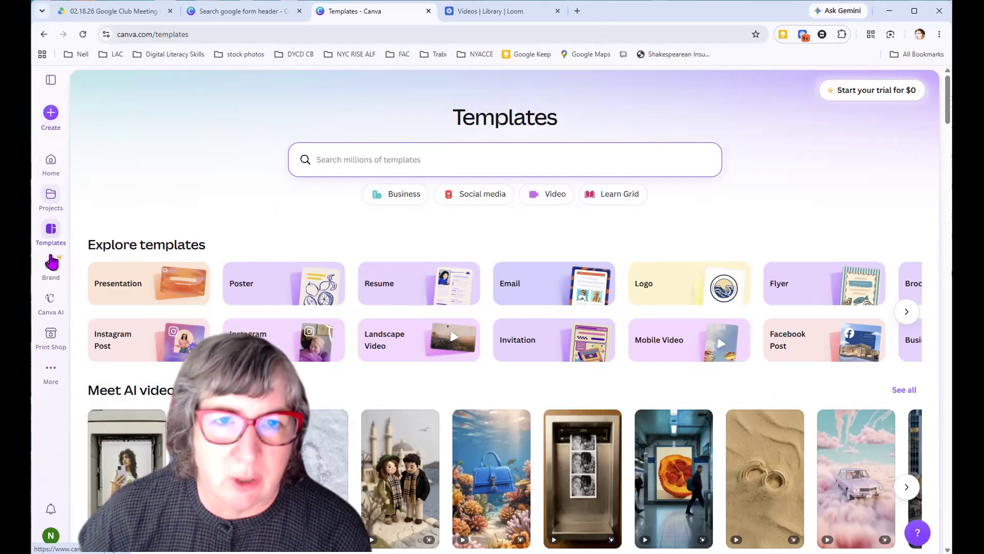
# Search the template library for "google form header"
pyautogui.click(572, 105)
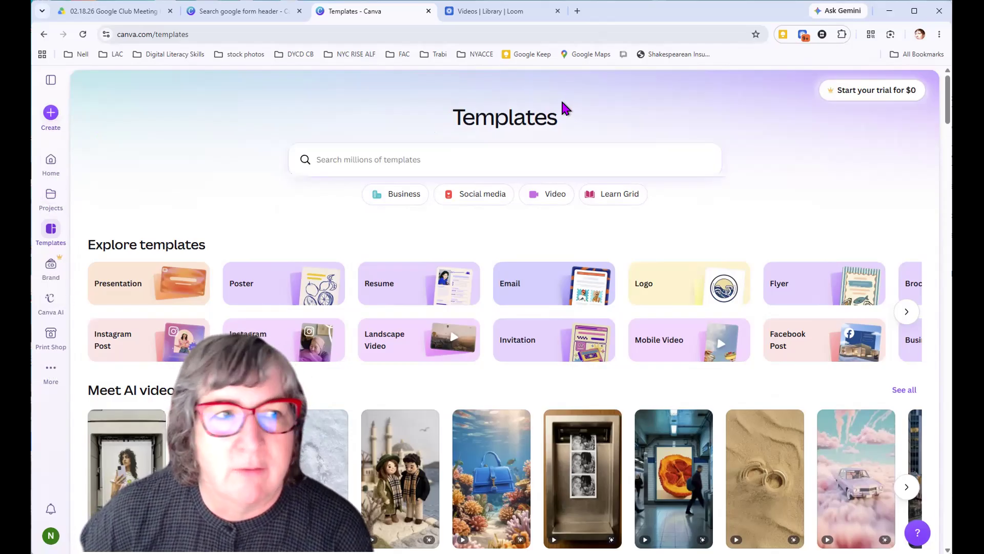
pyautogui.click(337, 157)
pyautogui.write('g')
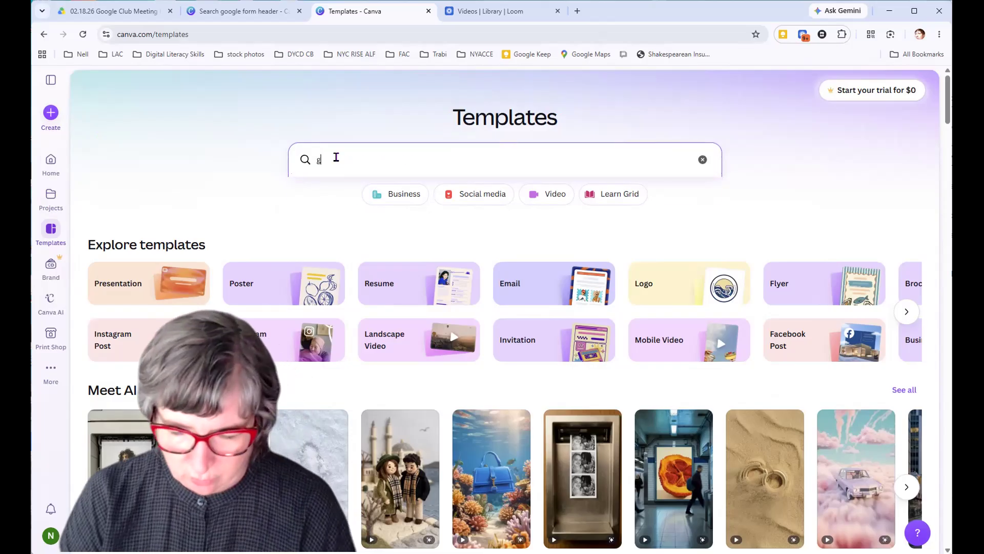
pyautogui.write('oogle f')
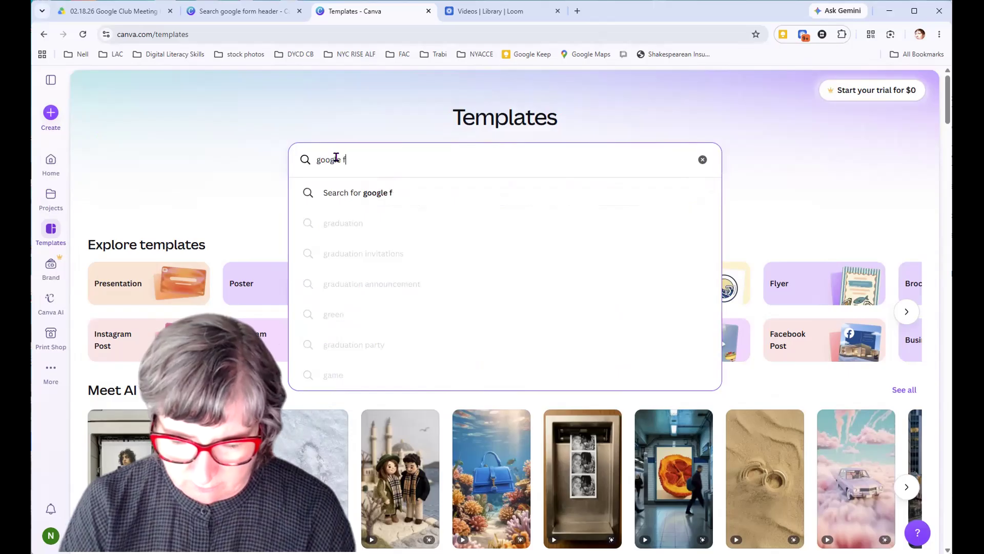
pyautogui.write('orm header')
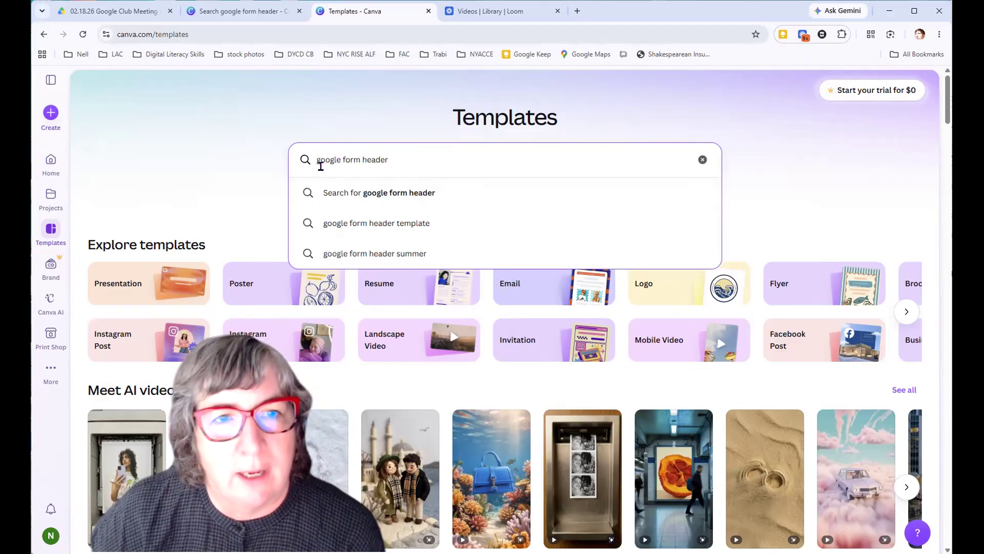
pyautogui.click(405, 196)
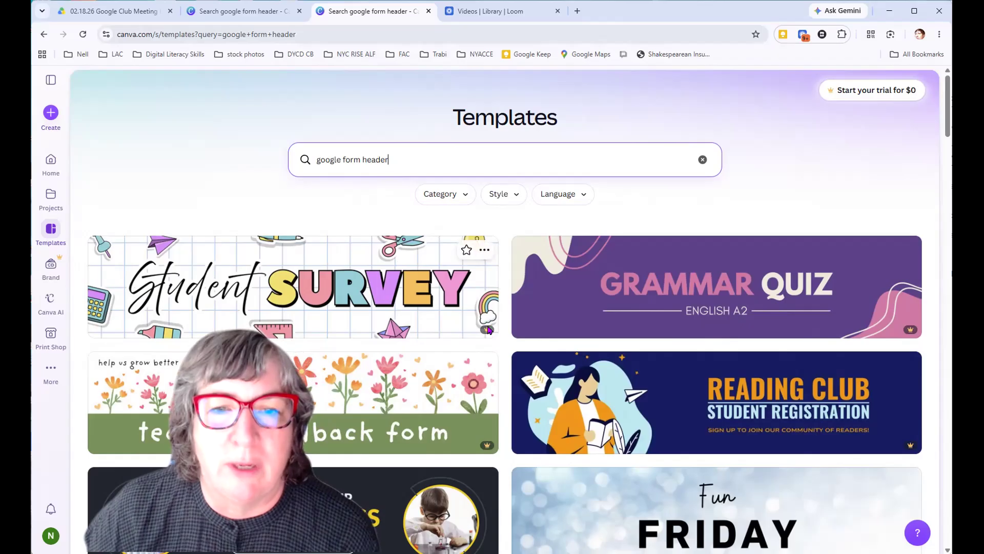
# Browse the header templates and open the black and pink checkered "welcome" Google Classroom header for customizing
pyautogui.moveTo(488, 329)
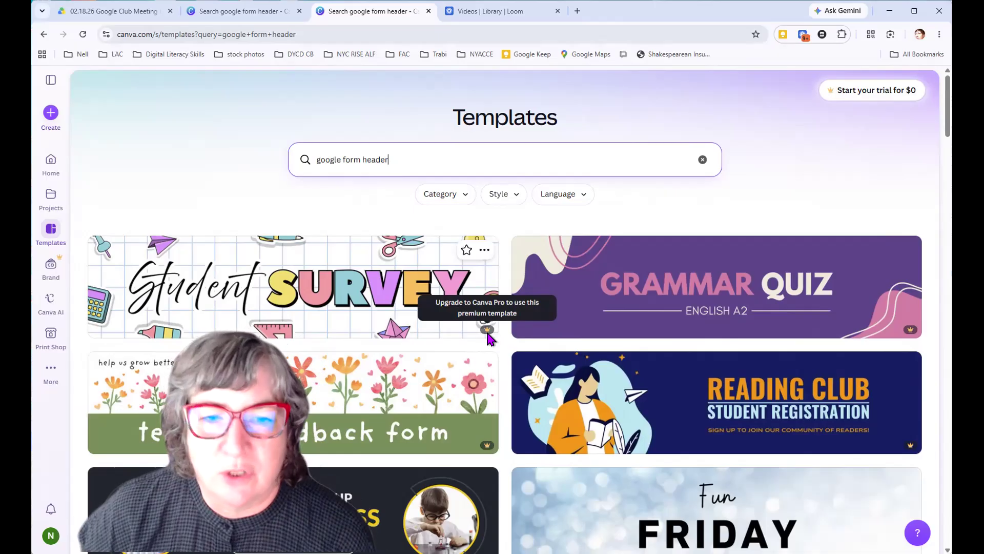
pyautogui.scroll(-3, 488, 337)
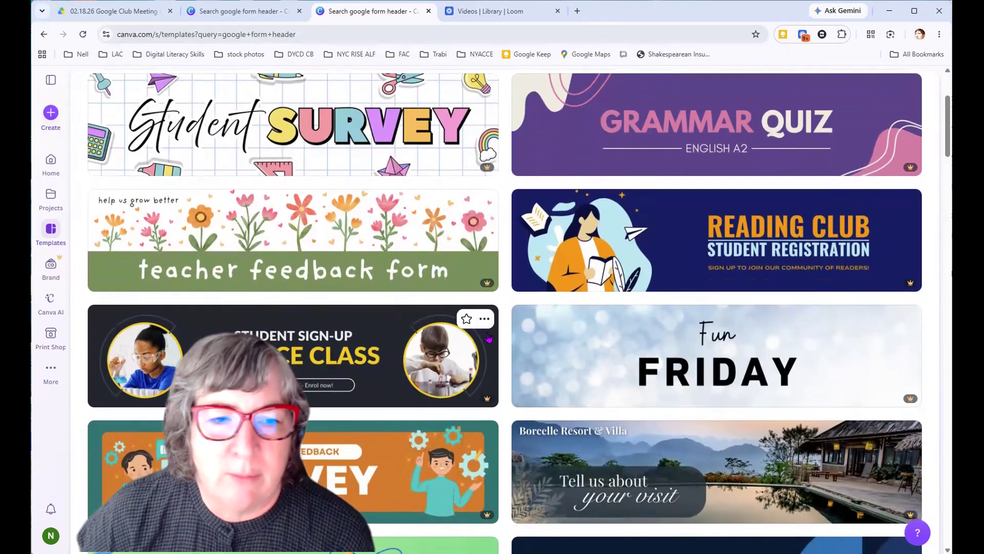
pyautogui.scroll(-3, 488, 338)
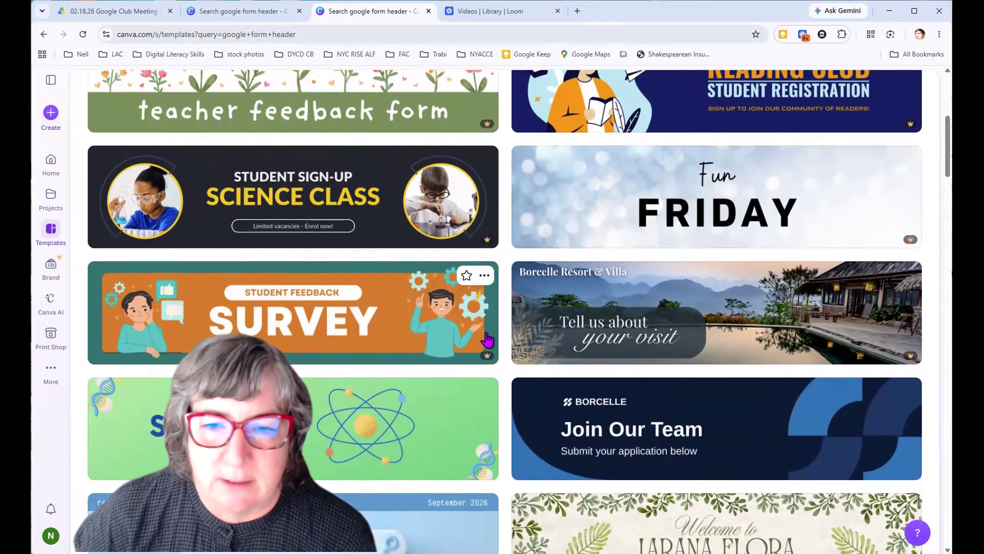
pyautogui.scroll(-3, 488, 339)
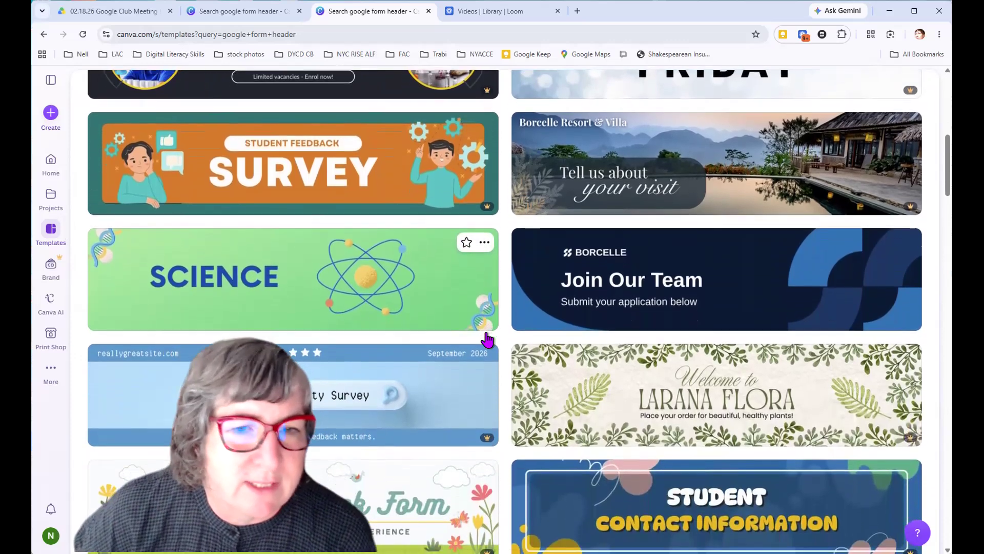
pyautogui.scroll(-1, 490, 339)
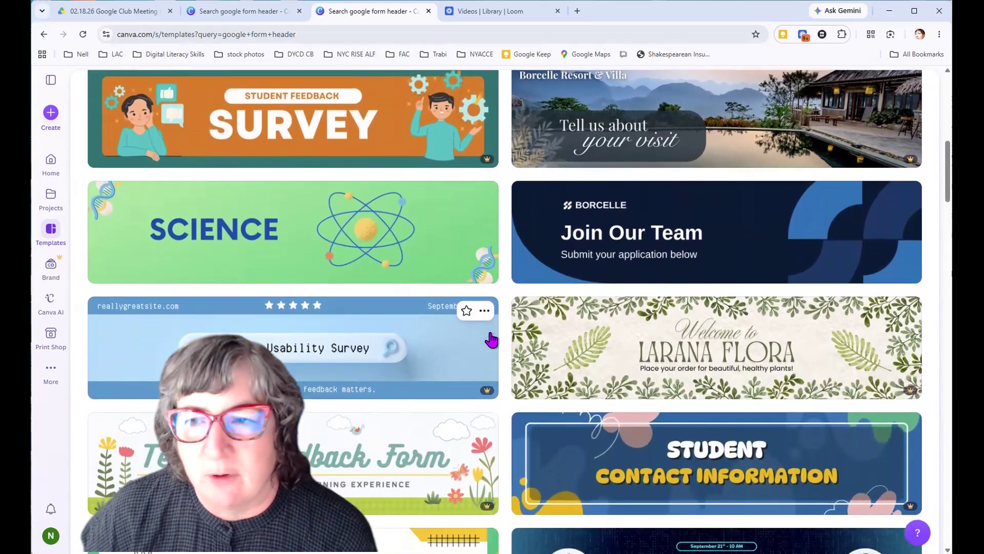
pyautogui.scroll(-4, 491, 339)
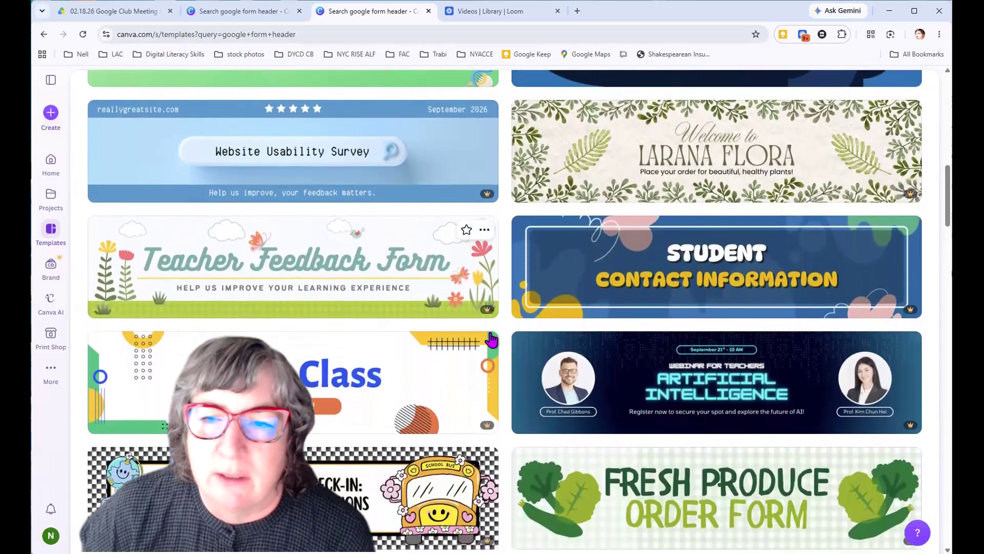
pyautogui.scroll(-4, 491, 339)
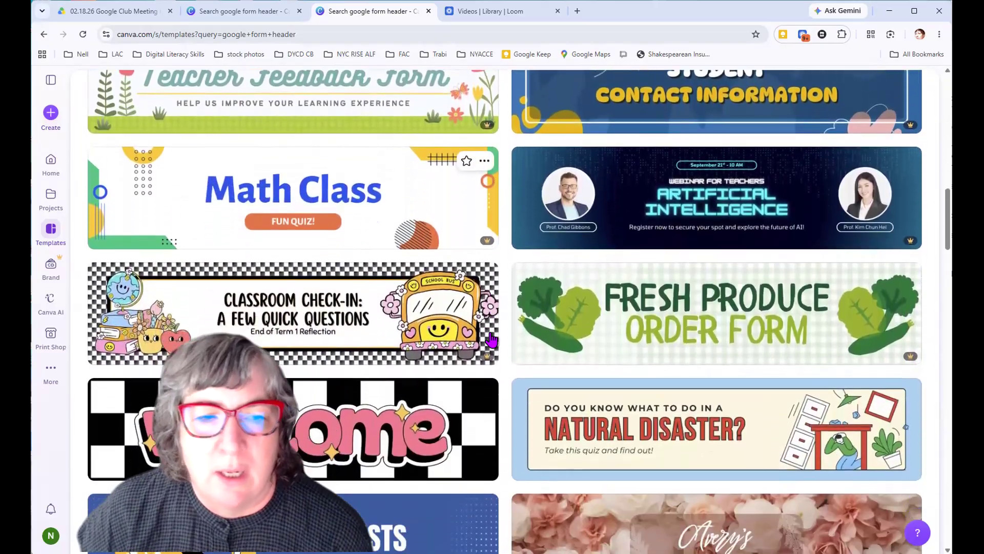
pyautogui.scroll(-3, 491, 339)
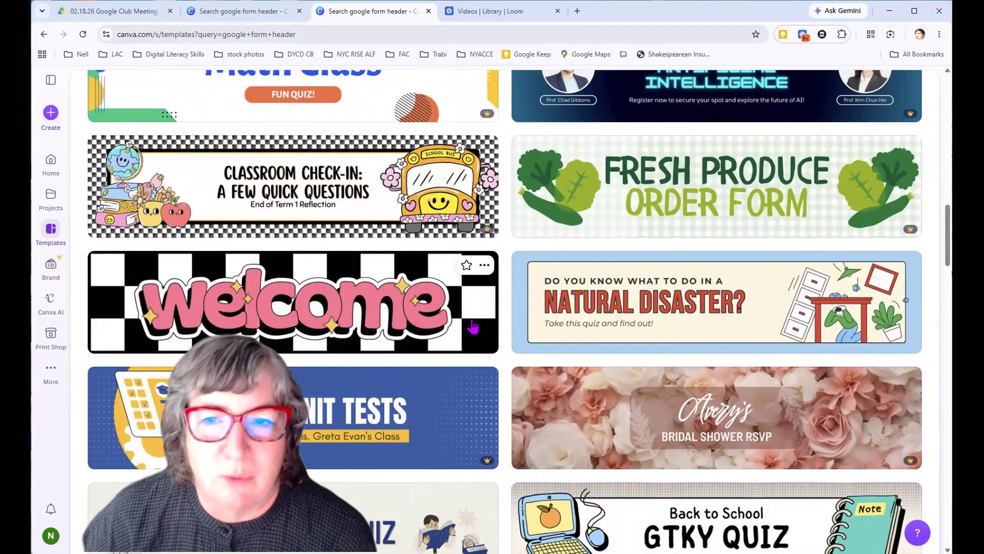
pyautogui.click(460, 330)
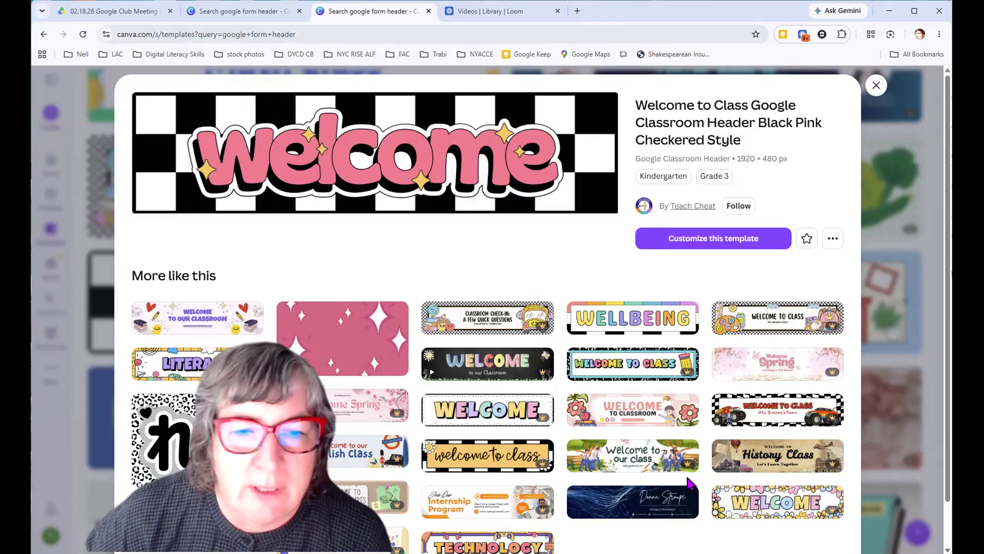
pyautogui.click(683, 238)
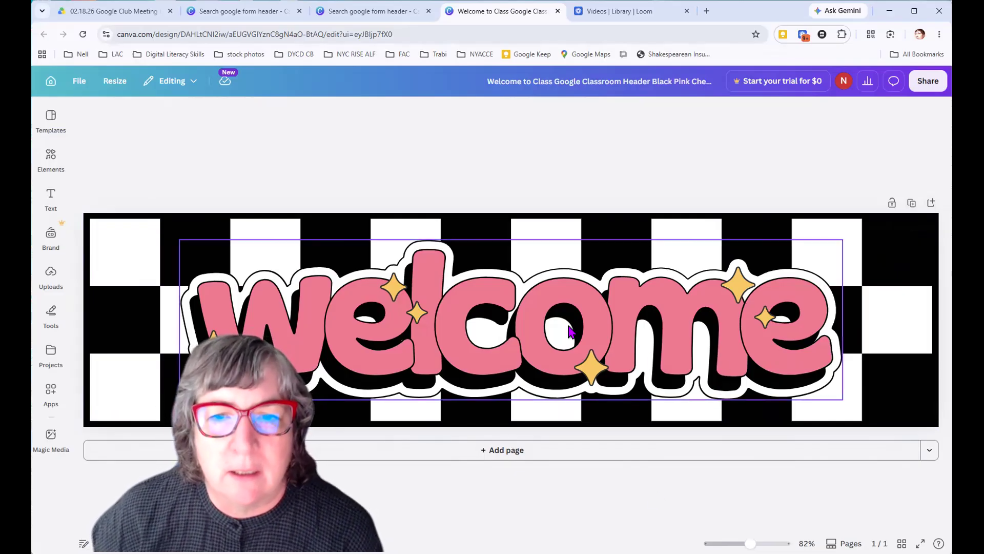
# Recolor the pink lettering of the welcome graphic to the default solid color Bright red
pyautogui.click(502, 332)
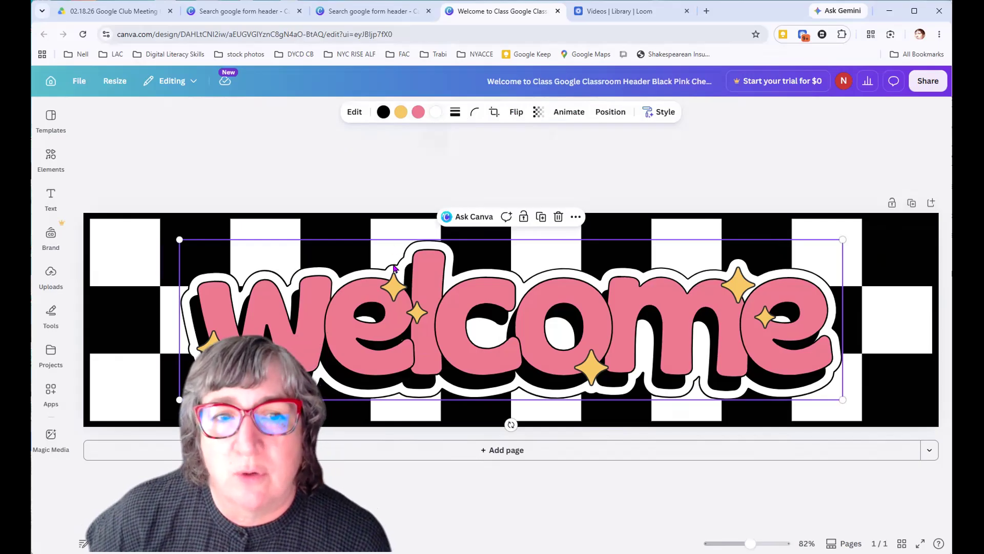
pyautogui.click(418, 112)
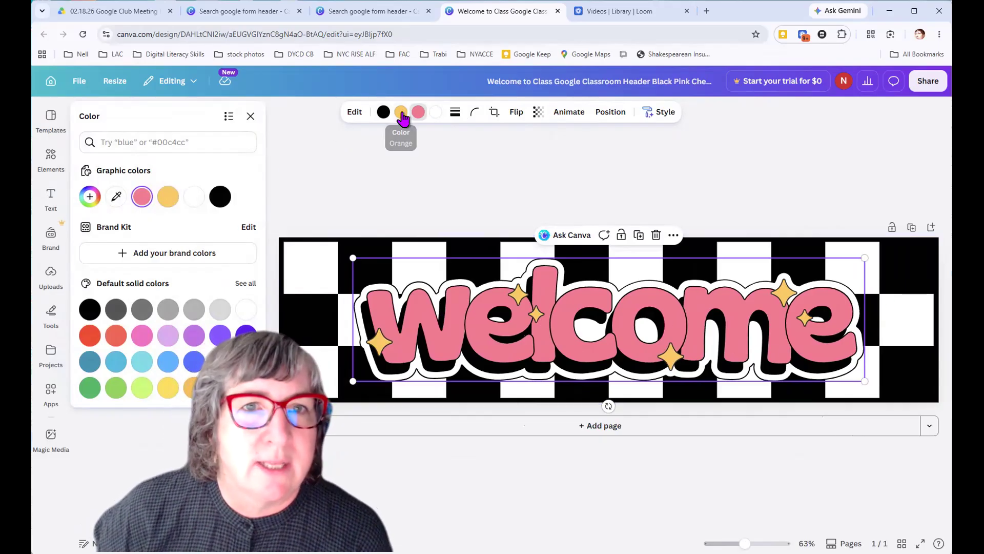
pyautogui.click(89, 338)
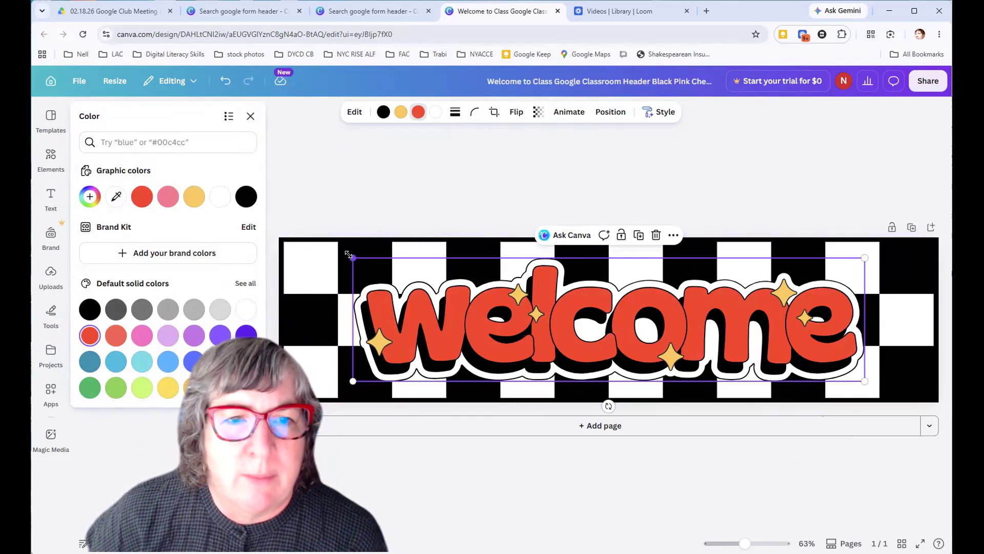
# Shrink the welcome graphic to roughly half its width, place it in the banner's upper middle, and deselect it
pyautogui.moveTo(350, 256); pyautogui.dragTo(489, 290)
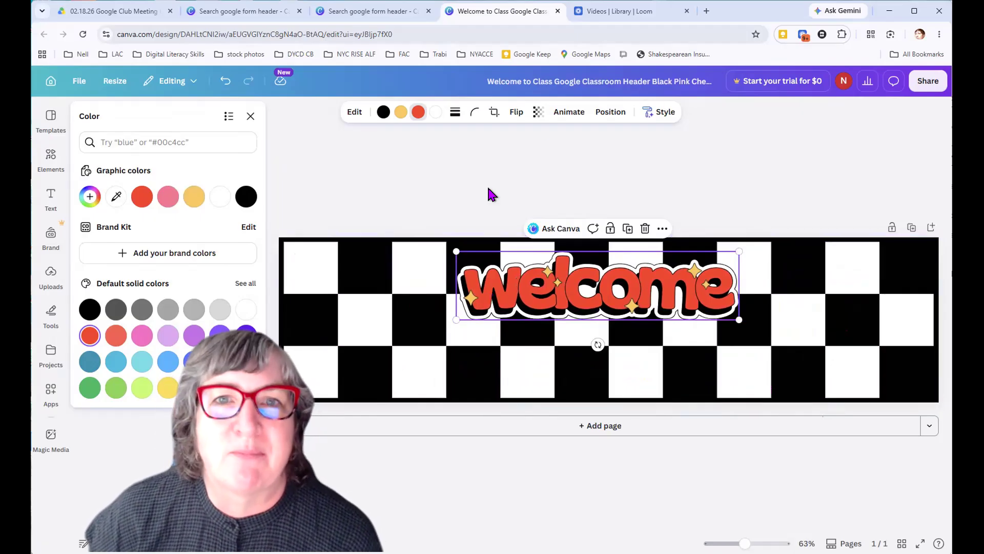
pyautogui.click(423, 184)
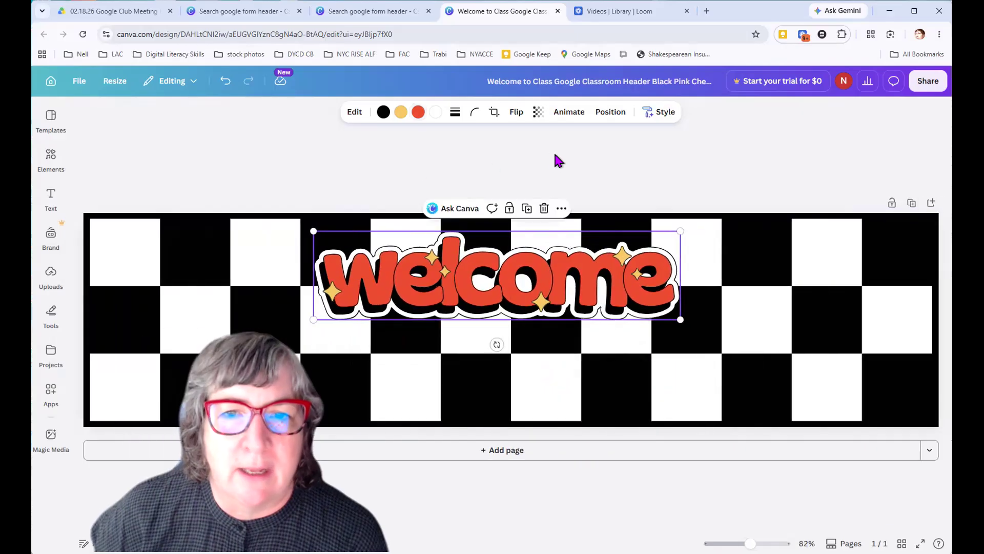
pyautogui.click(177, 165)
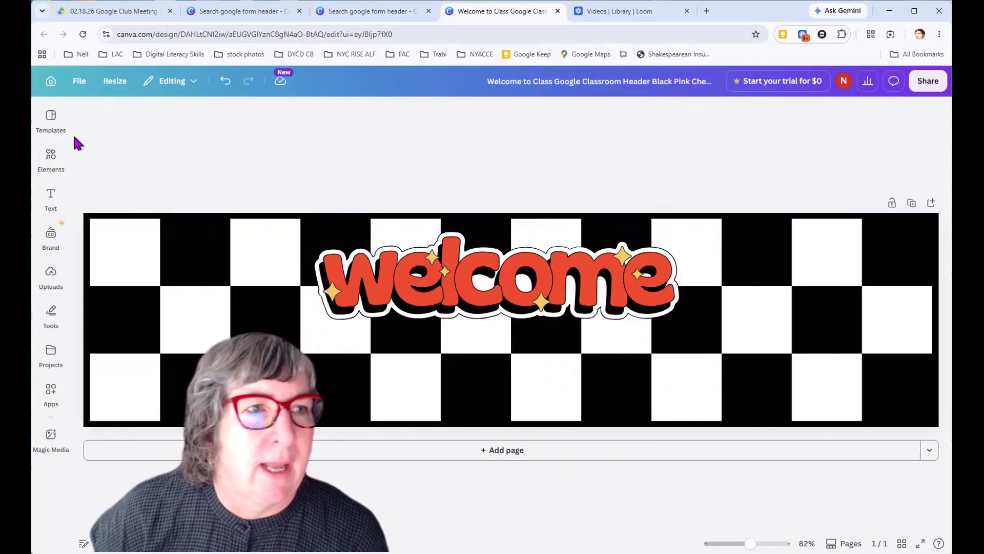
pyautogui.click(49, 160)
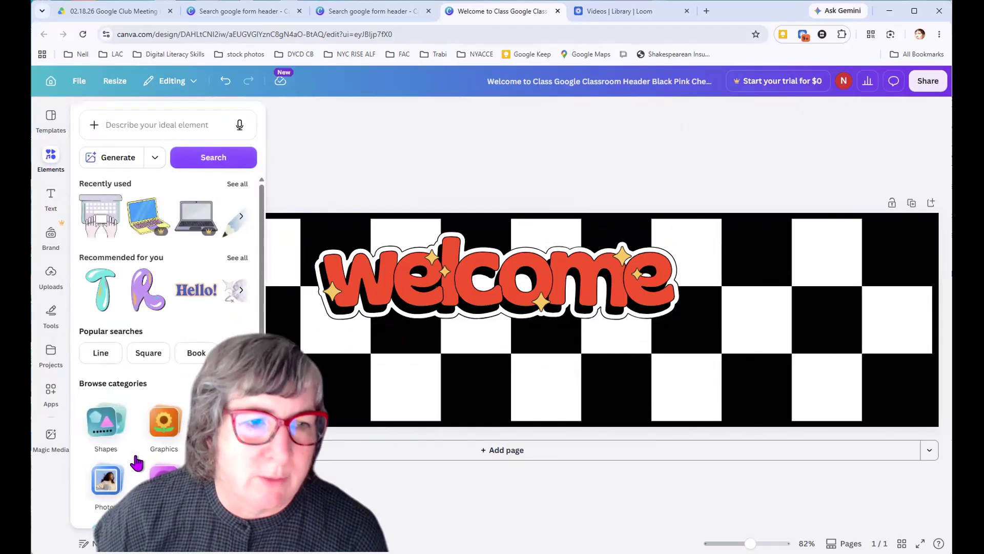
pyautogui.scroll(-3, 136, 481)
pyautogui.scroll(3, 110, 351)
# Add a text box, enlarge its placeholder text to size 38.4, and place it below the welcome graphic
pyautogui.click(51, 202)
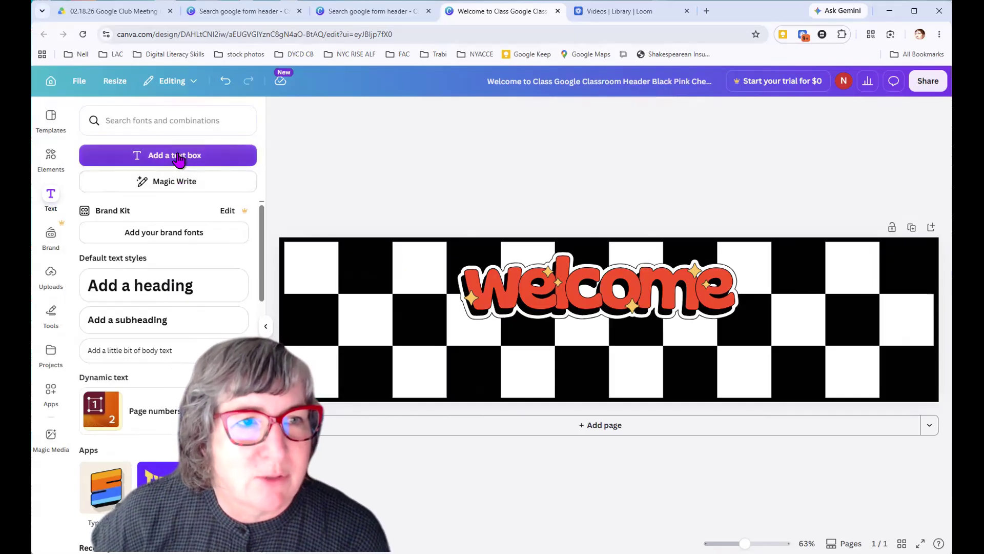
pyautogui.click(178, 160)
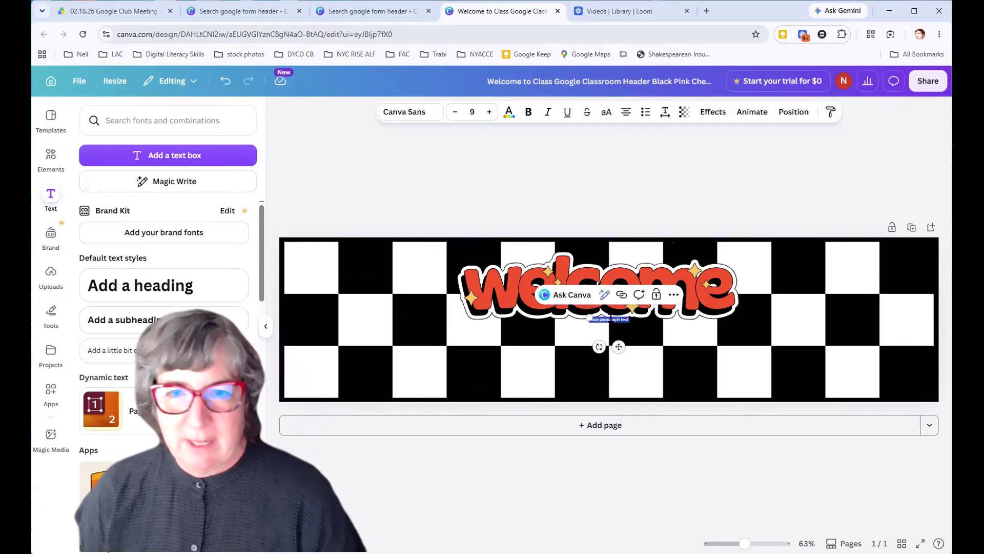
pyautogui.moveTo(588, 315); pyautogui.dragTo(462, 303)
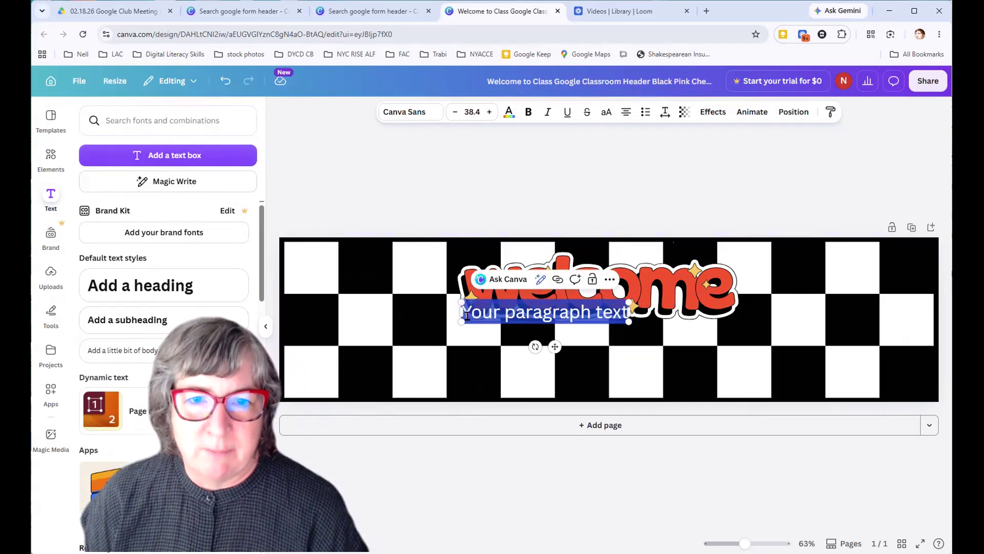
pyautogui.click(497, 479)
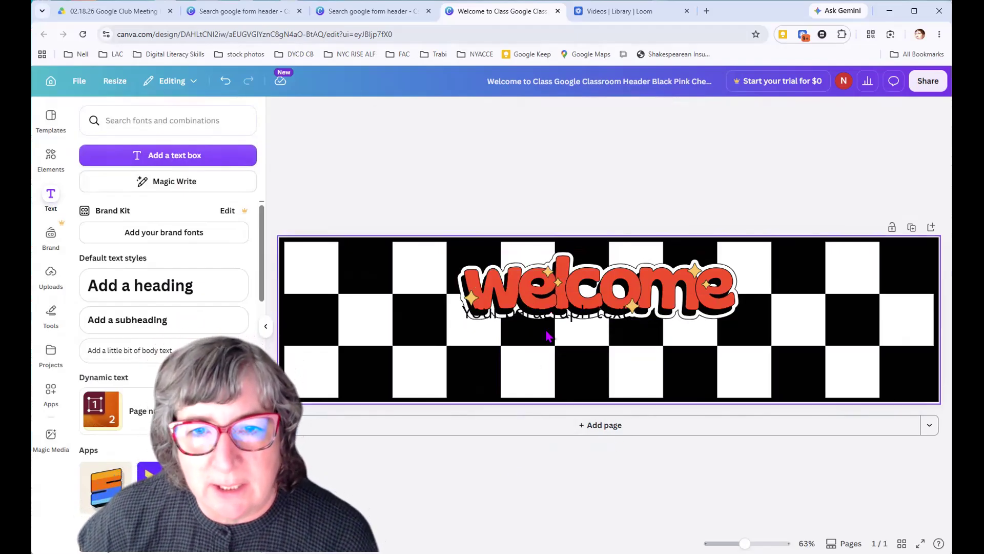
pyautogui.click(530, 336)
pyautogui.moveTo(527, 314); pyautogui.dragTo(568, 334)
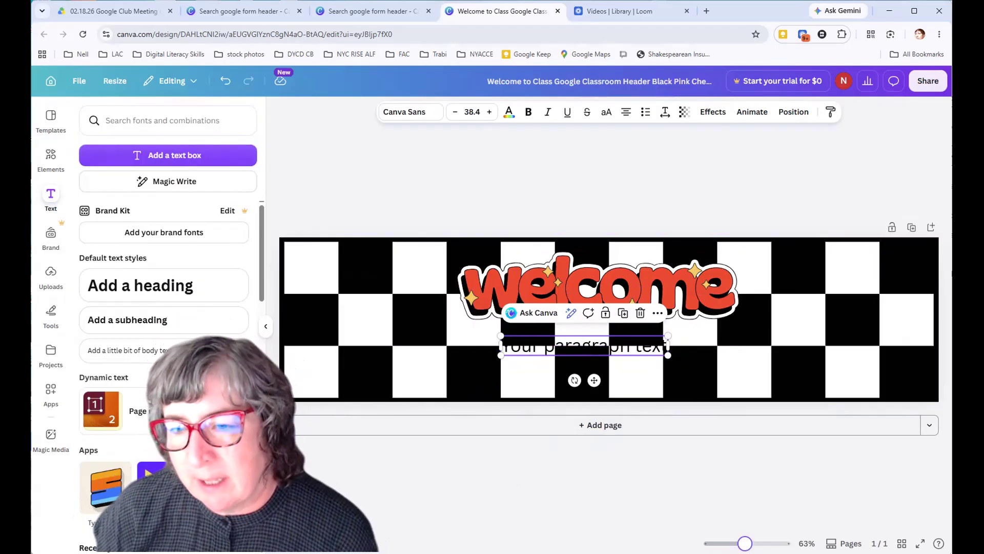
# Select the placeholder text below the welcome graphic and apply the Bubble text effect to it
pyautogui.moveTo(744, 542)
pyautogui.mouseDown()
pyautogui.moveTo(716, 543)
pyautogui.moveTo(760, 543)
pyautogui.moveTo(744, 543)
pyautogui.mouseUp()
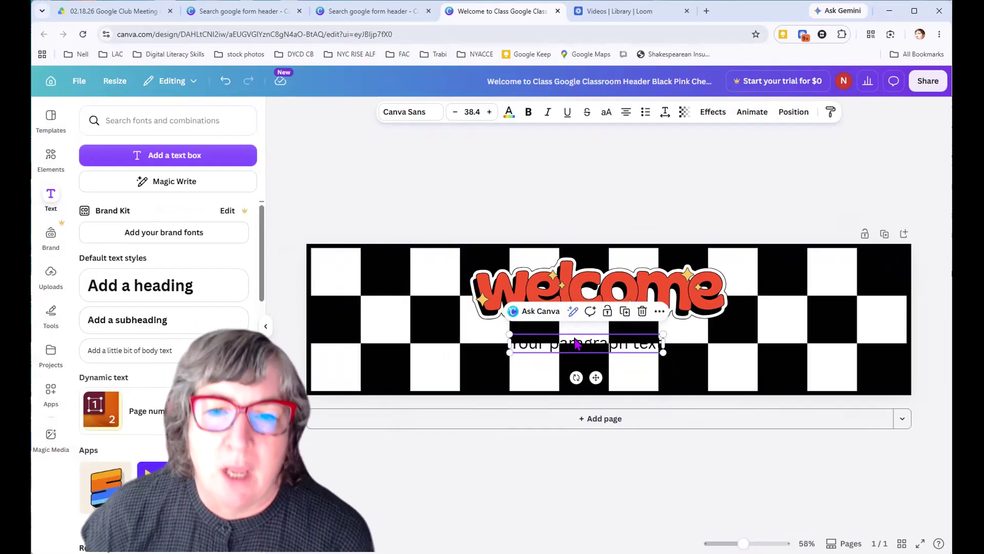
pyautogui.doubleClick(575, 342)
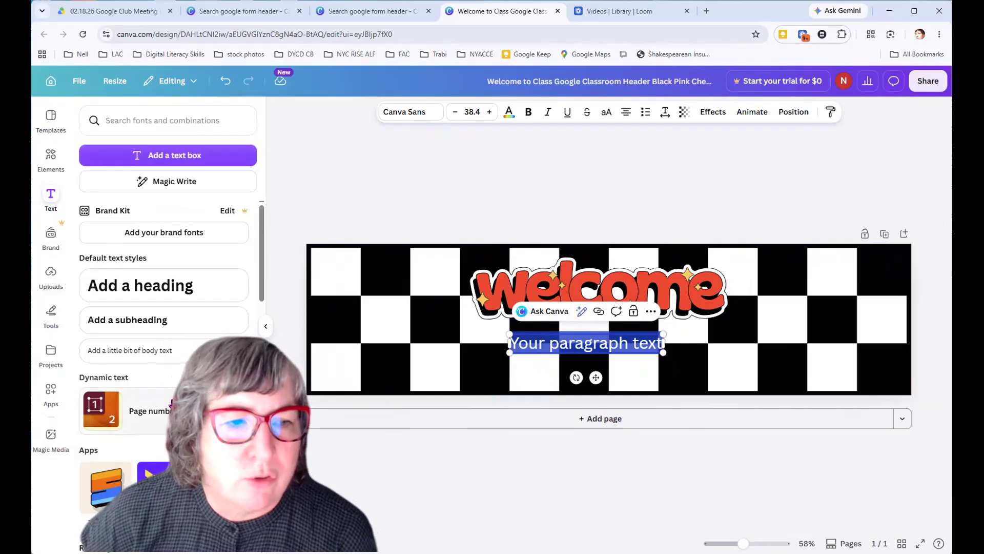
pyautogui.scroll(-3, 172, 403)
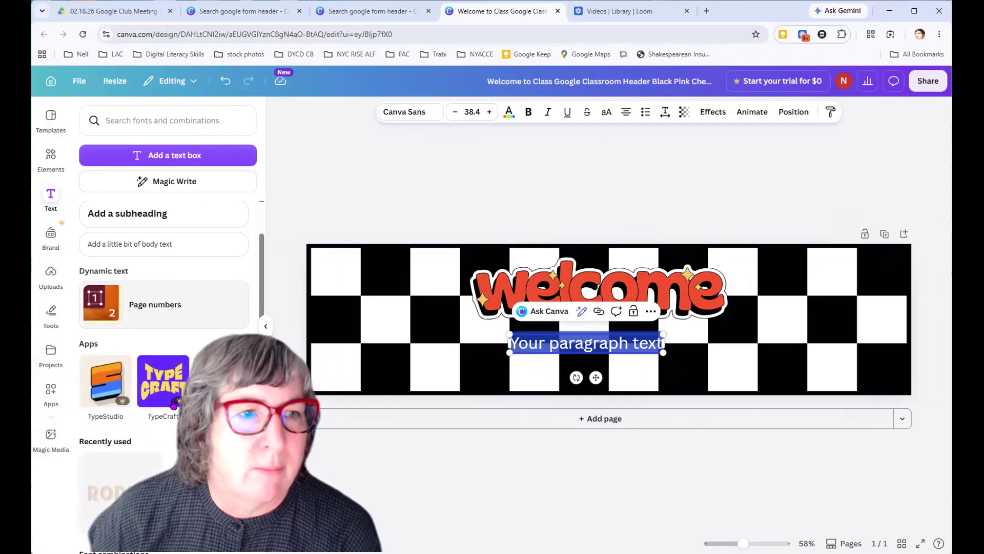
pyautogui.scroll(3, 173, 404)
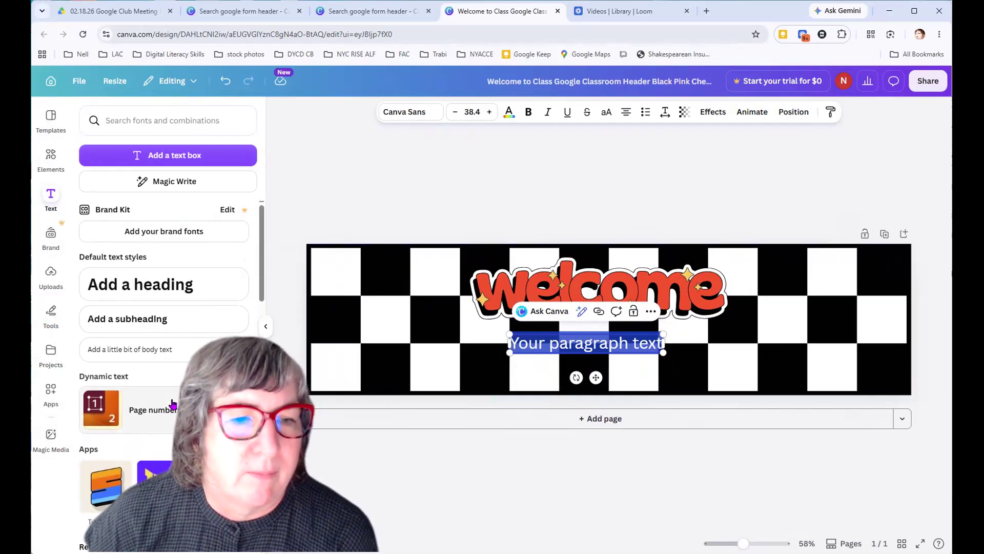
pyautogui.scroll(-2, 173, 405)
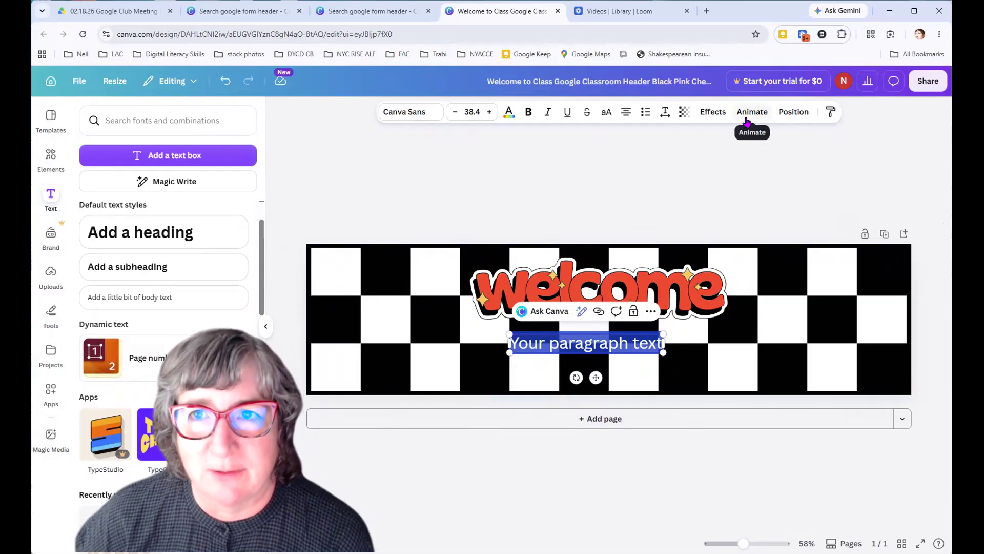
pyautogui.click(709, 113)
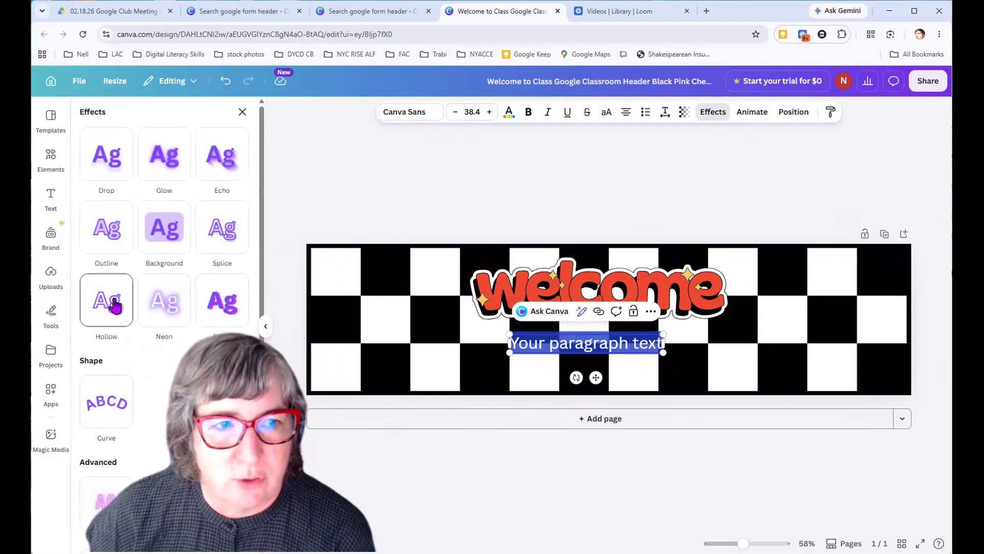
pyautogui.scroll(-3, 164, 227)
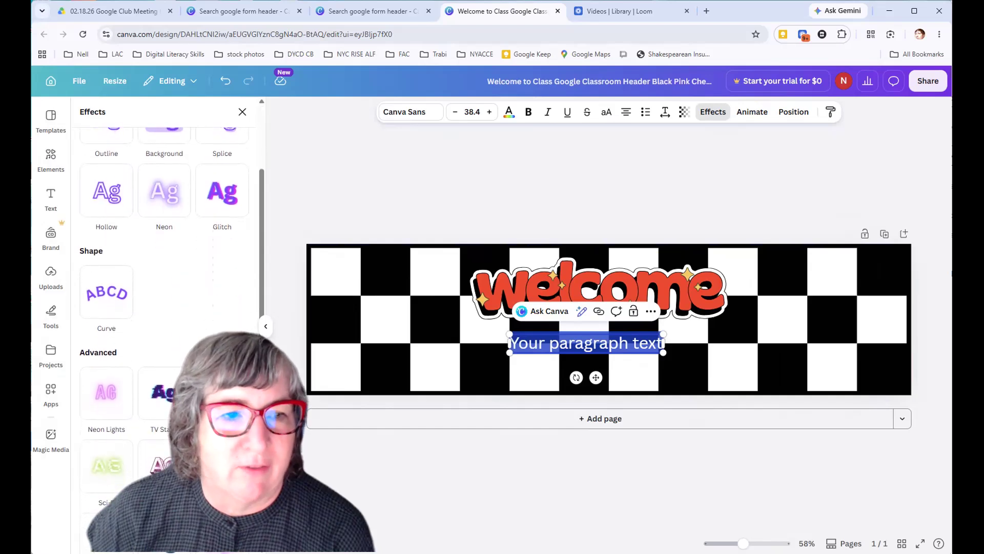
pyautogui.scroll(-2, 220, 307)
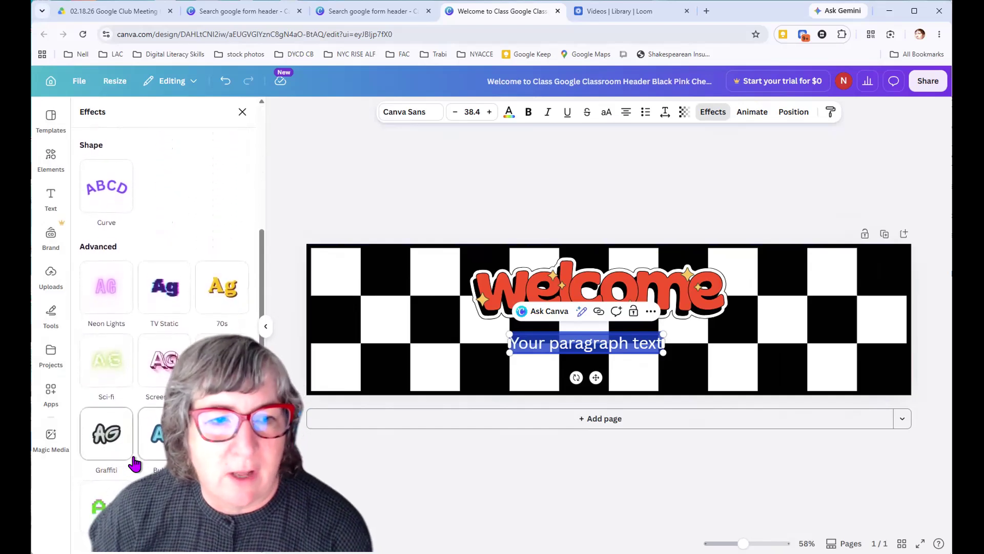
pyautogui.click(156, 435)
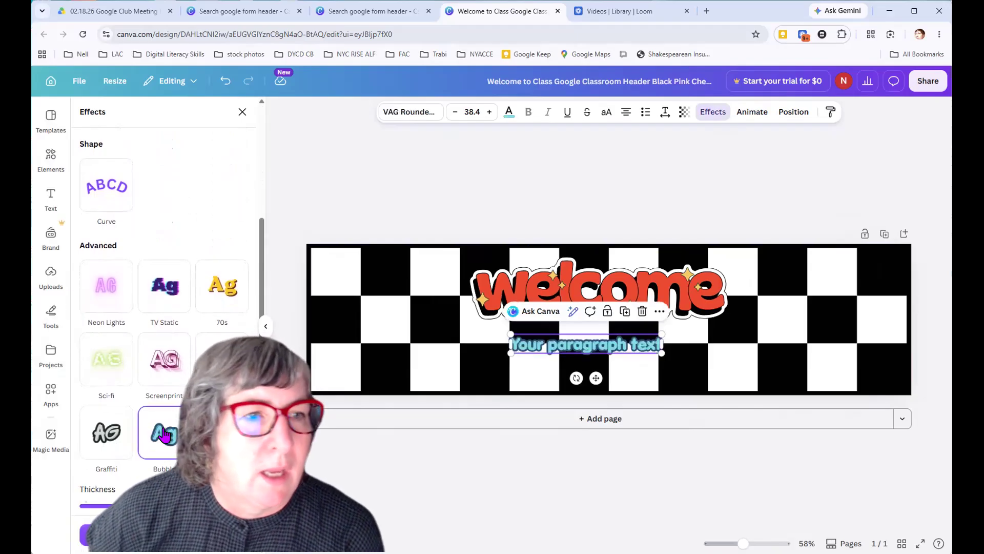
# Try the Curve shape on the bubble text, lowering the curve value to 40, and remove the curve
pyautogui.scroll(-3, 164, 435)
pyautogui.scroll(-1, 159, 433)
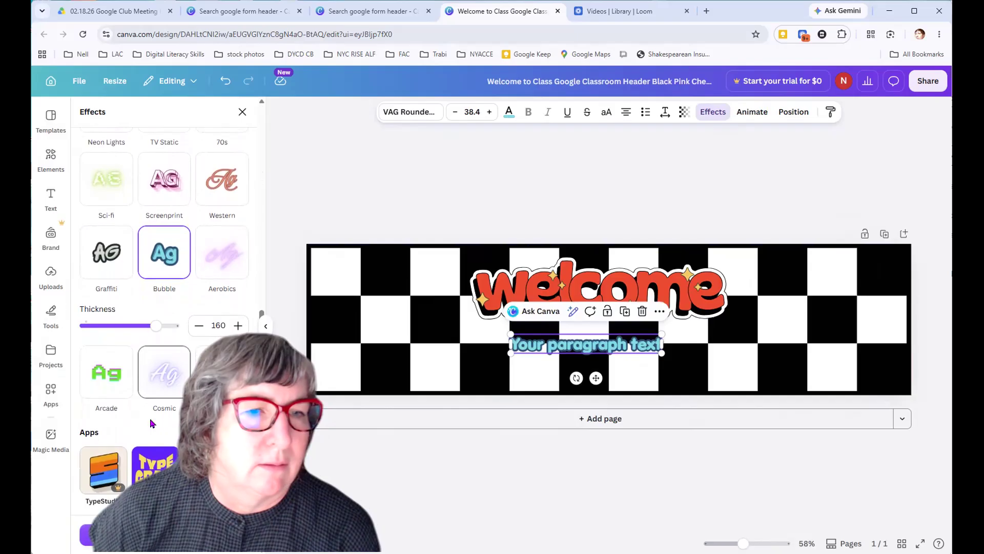
pyautogui.scroll(1, 152, 423)
pyautogui.scroll(4, 152, 423)
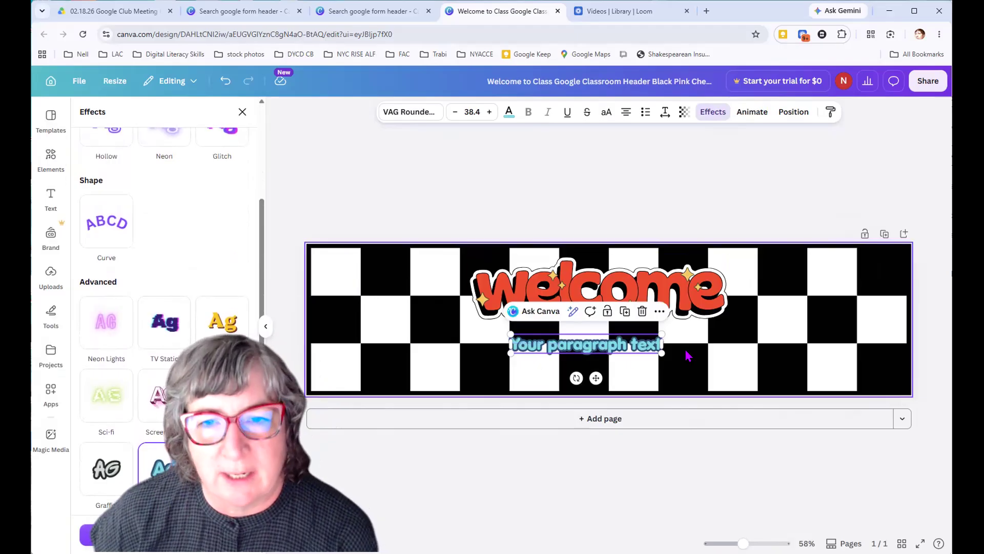
pyautogui.click(98, 224)
pyautogui.moveTo(131, 300); pyautogui.dragTo(153, 298)
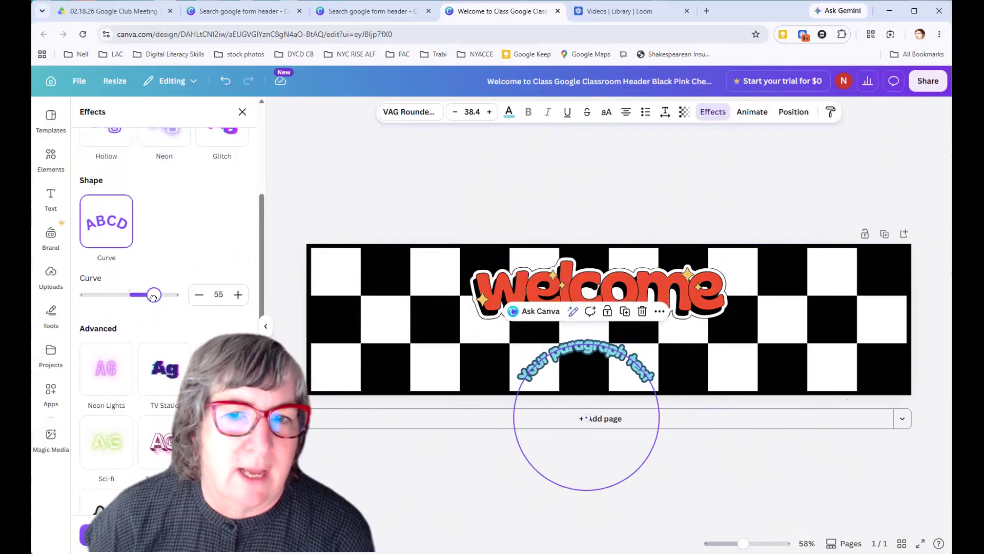
pyautogui.moveTo(153, 298); pyautogui.dragTo(152, 299)
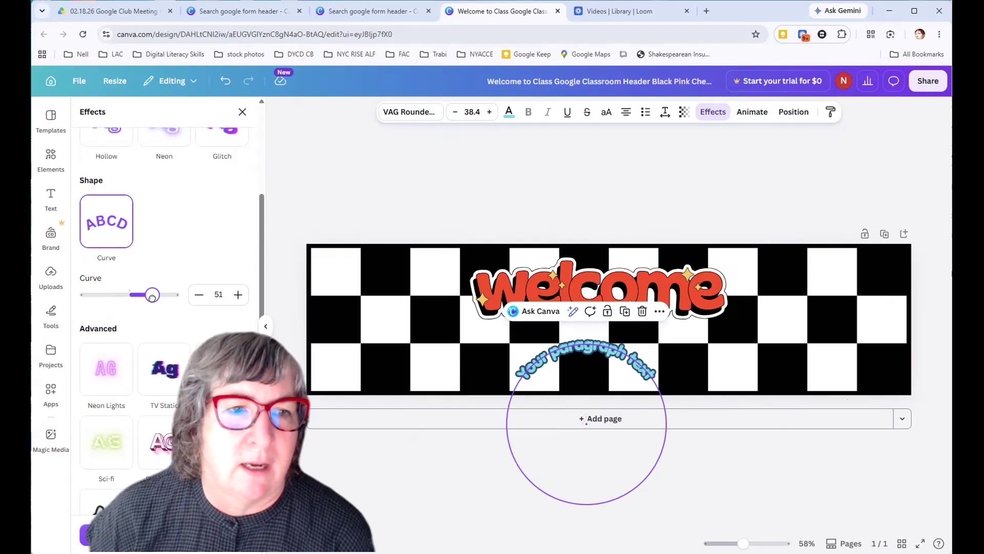
pyautogui.click(198, 296)
pyautogui.click(197, 297)
pyautogui.click(198, 297)
pyautogui.click(198, 296)
pyautogui.click(197, 296)
pyautogui.click(198, 297)
pyautogui.click(197, 296)
pyautogui.click(197, 297)
pyautogui.click(197, 297)
pyautogui.click(198, 298)
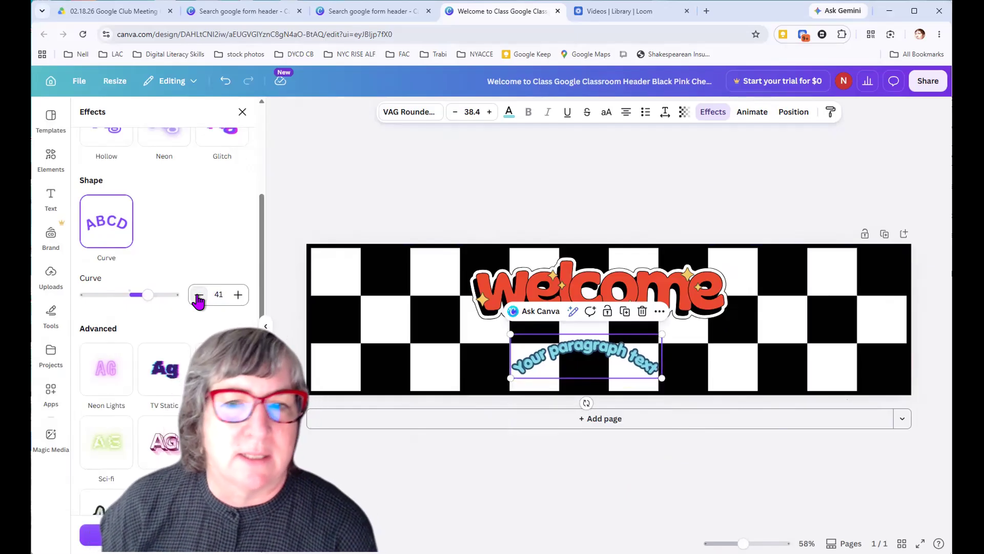
pyautogui.click(197, 296)
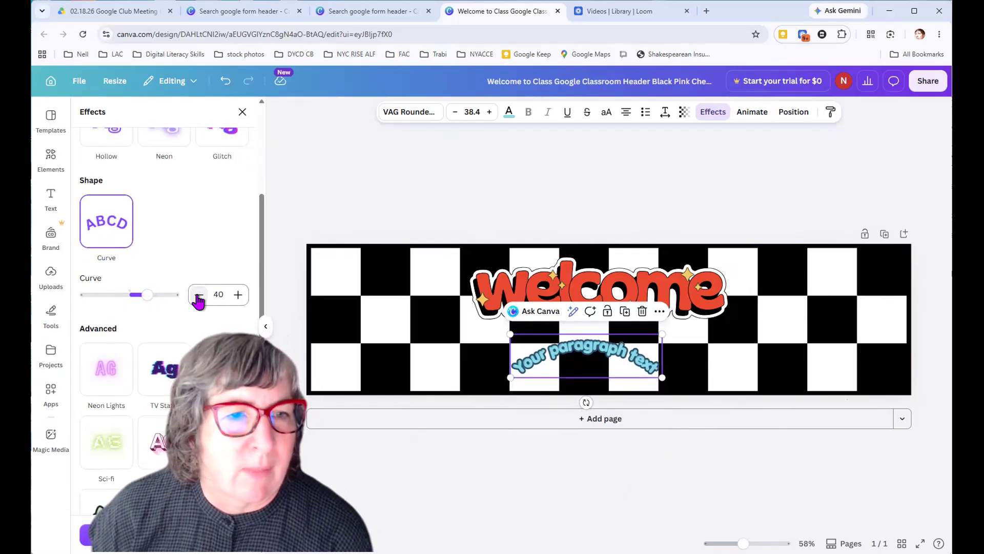
pyautogui.click(108, 221)
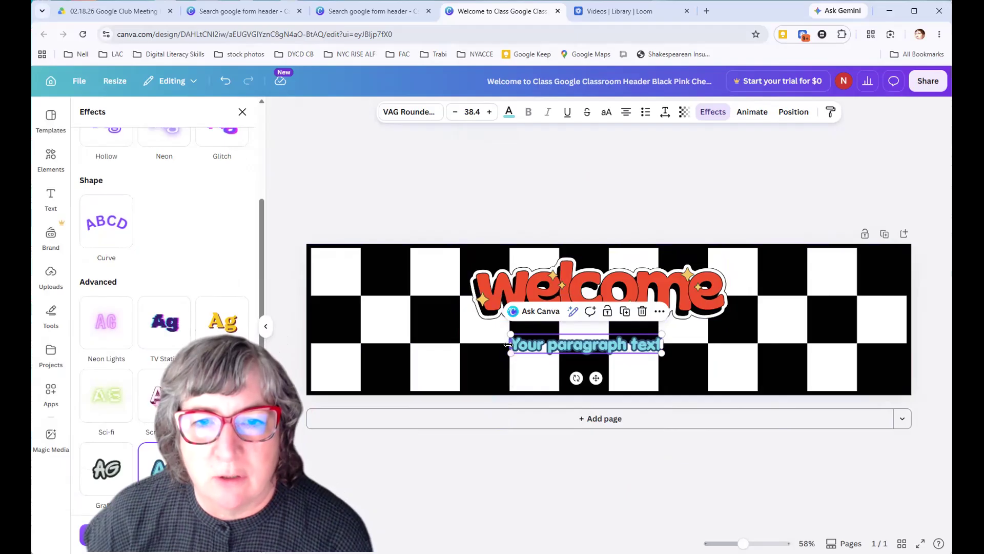
# Enlarge the bubble text to size 87.9 and center it beneath the welcome graphic
pyautogui.moveTo(508, 354); pyautogui.dragTo(343, 453)
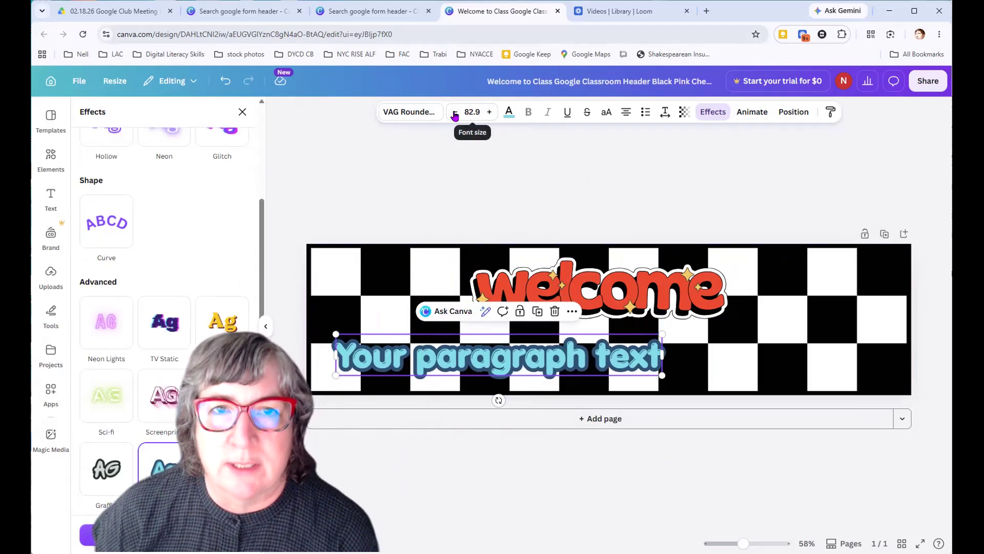
pyautogui.click(490, 113)
pyautogui.click(490, 114)
pyautogui.click(490, 113)
pyautogui.click(490, 113)
pyautogui.click(489, 114)
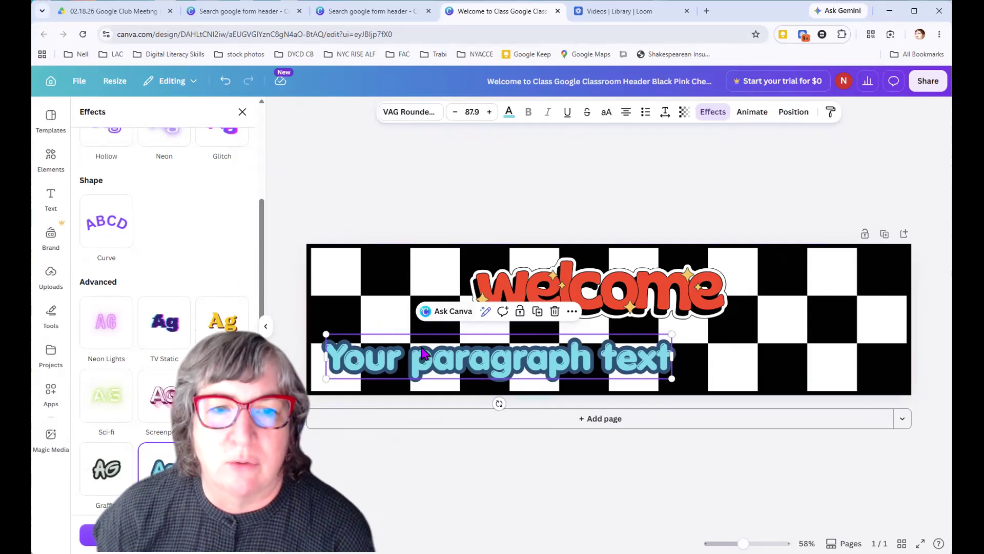
pyautogui.moveTo(422, 365); pyautogui.dragTo(522, 358)
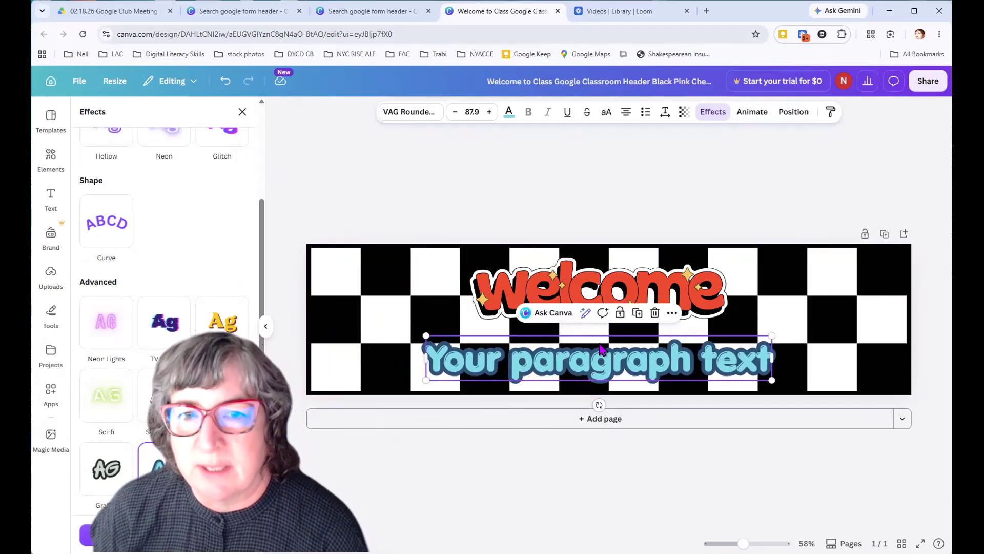
# Recolor the bubble text to the yellow already used in this design and deselect the text box
pyautogui.click(509, 116)
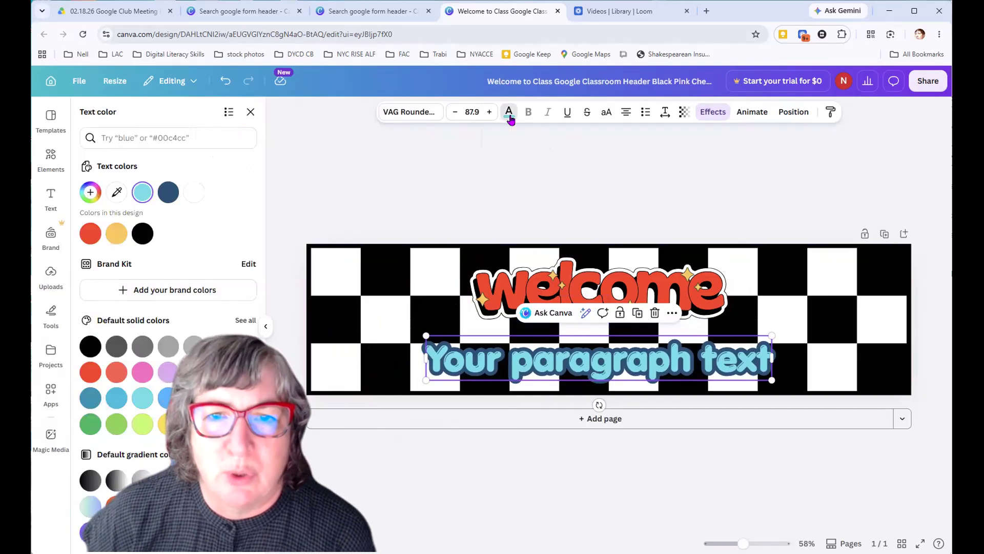
pyautogui.click(88, 381)
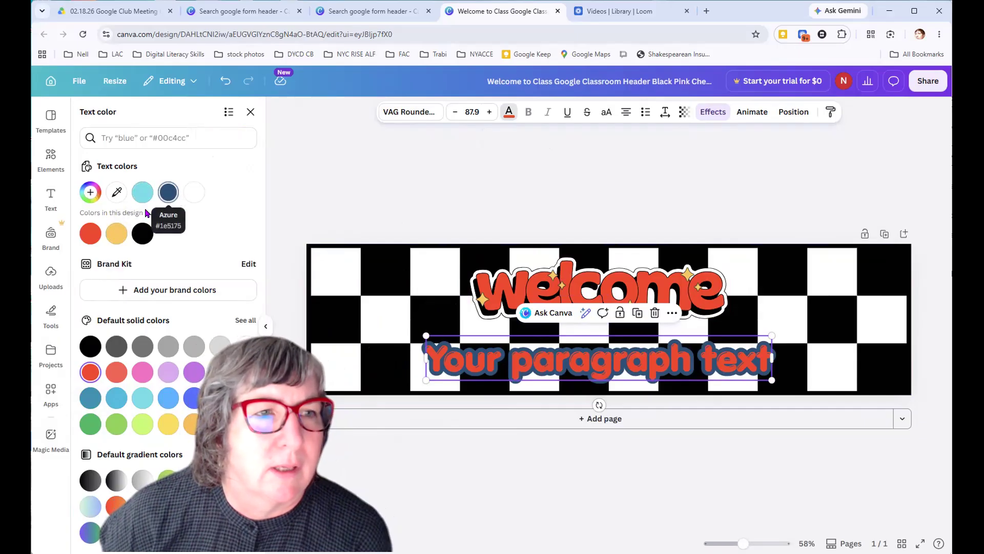
pyautogui.click(115, 235)
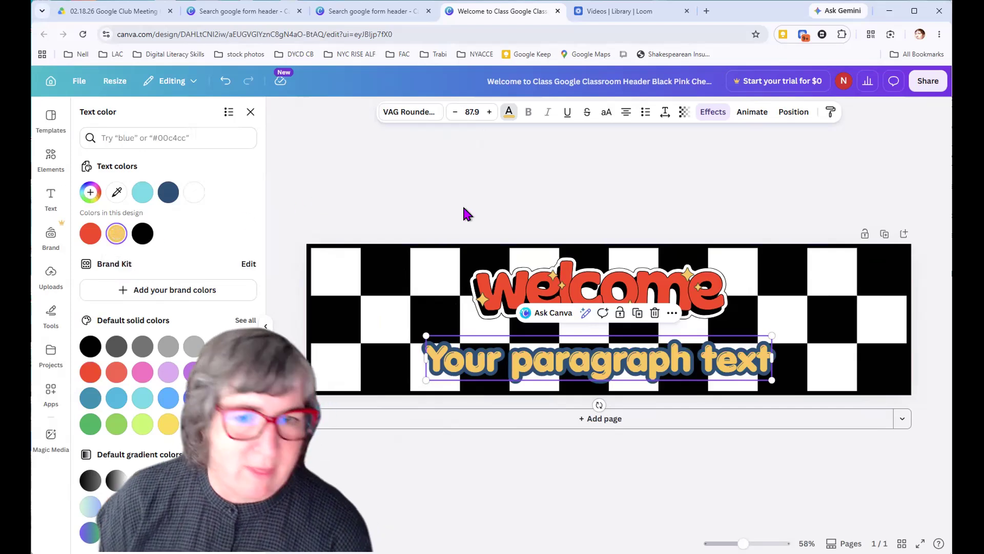
pyautogui.doubleClick(587, 356)
pyautogui.click(587, 356)
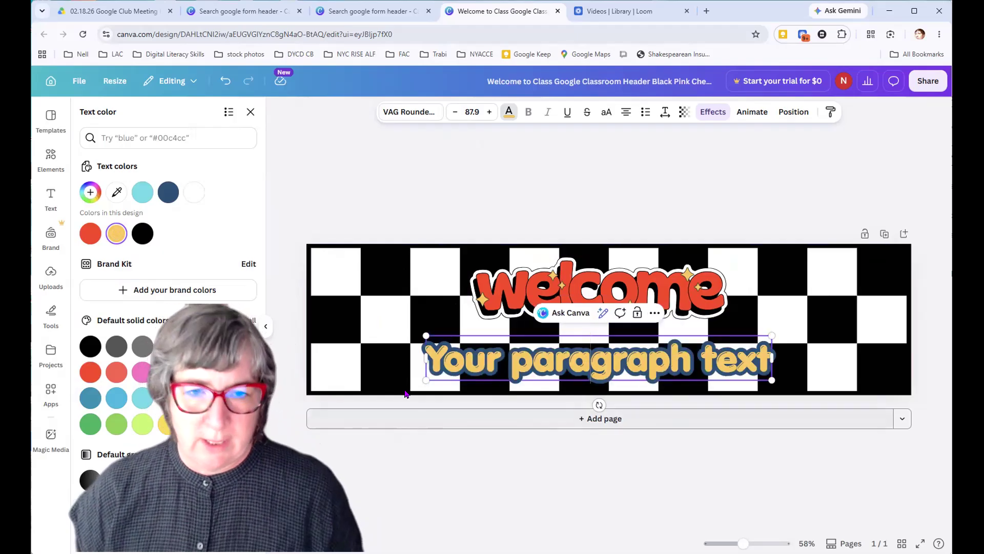
pyautogui.click(414, 211)
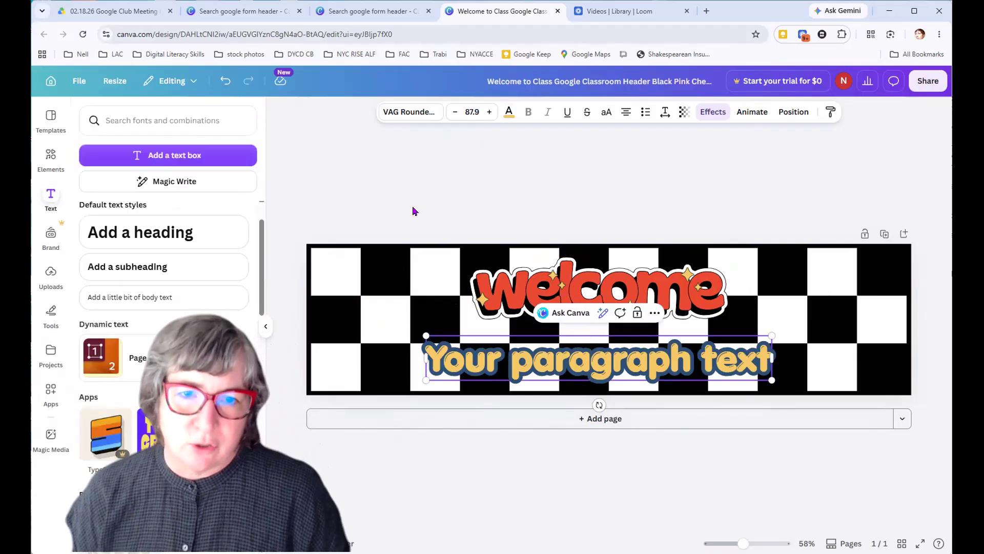
pyautogui.click(414, 211)
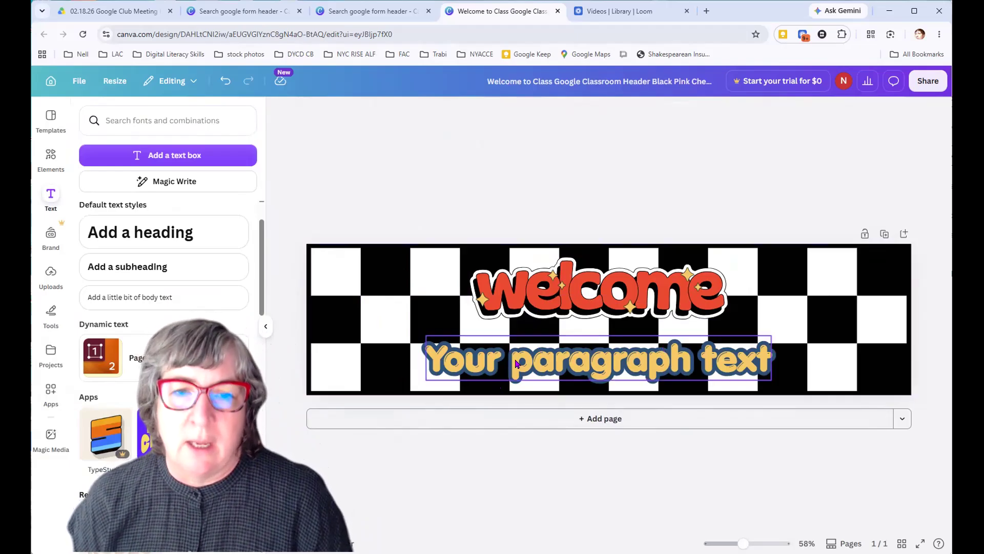
# Move the bubble text box slightly to the left beneath the welcome graphic
pyautogui.click(553, 358)
pyautogui.moveTo(553, 359); pyautogui.dragTo(533, 357)
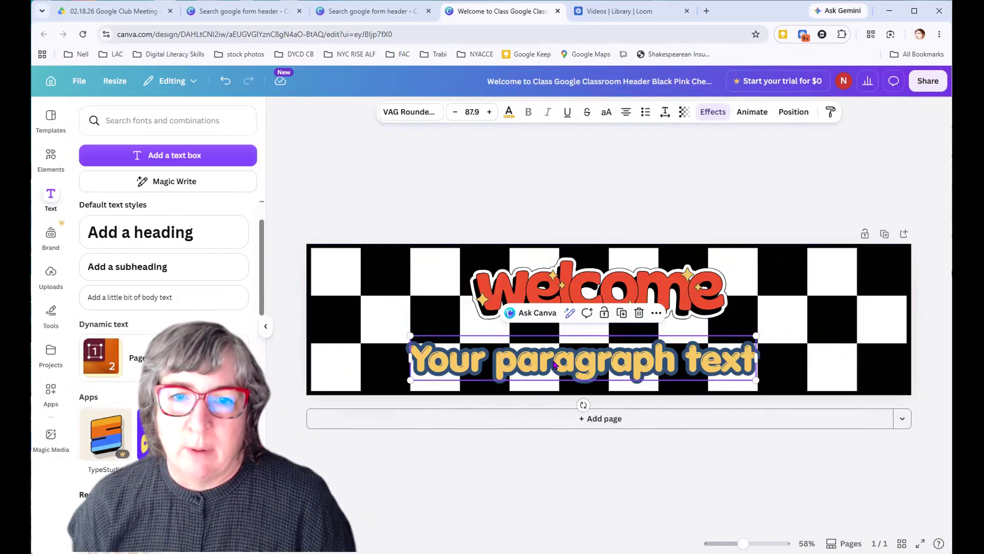
pyautogui.moveTo(476, 359); pyautogui.dragTo(513, 359)
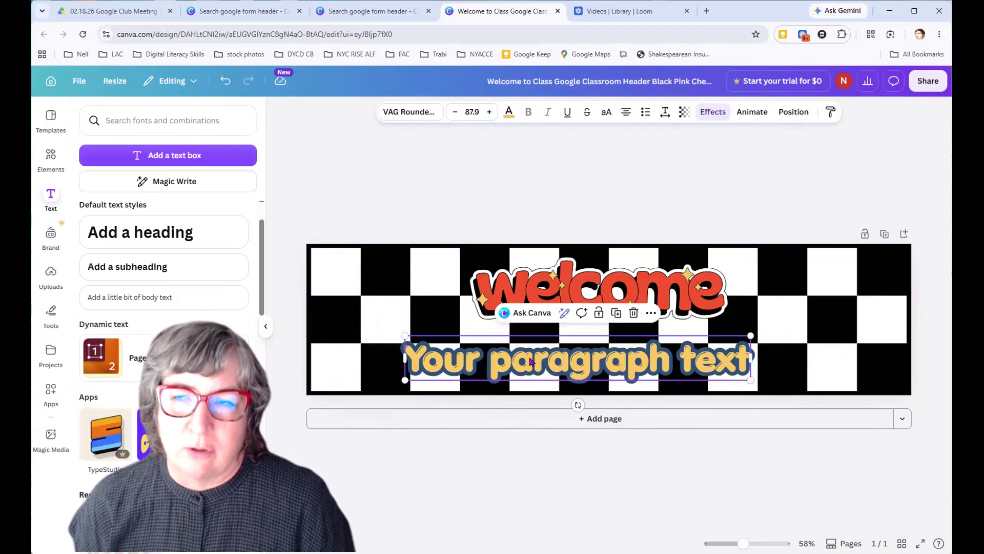
# Capitalize the "p" so the banner text reads "Your Paragraph text", and deselect the text box
pyautogui.doubleClick(502, 362)
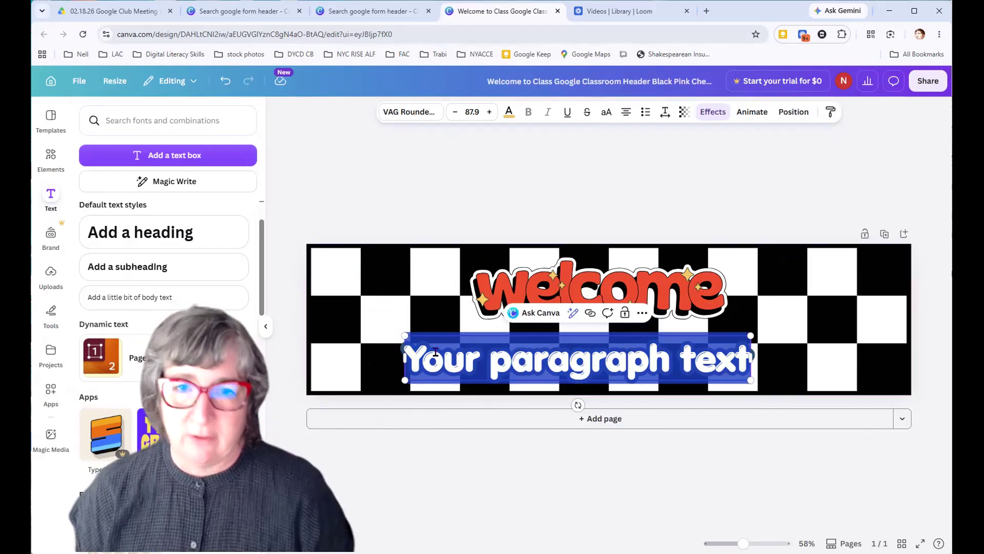
pyautogui.click(504, 358)
pyautogui.moveTo(504, 358); pyautogui.dragTo(496, 357)
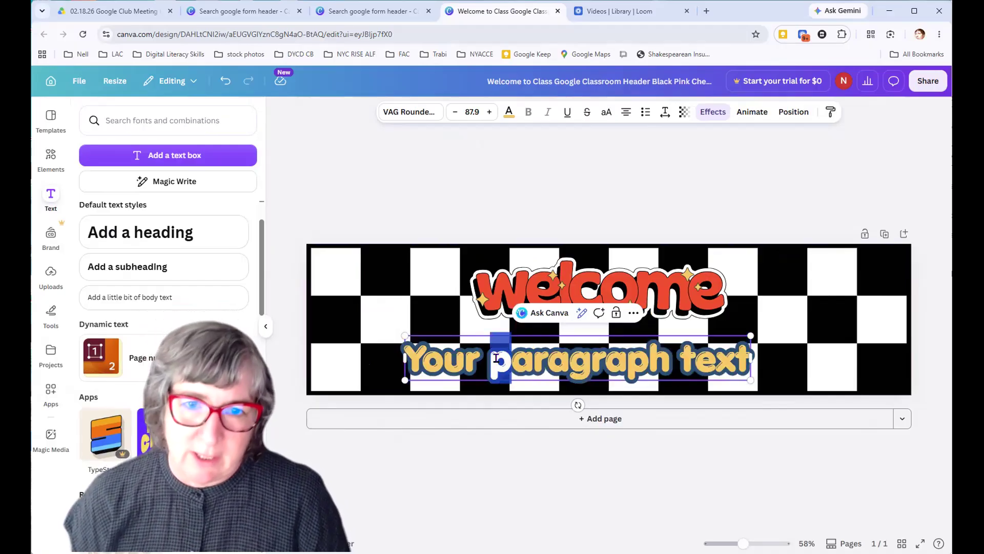
pyautogui.write('P')
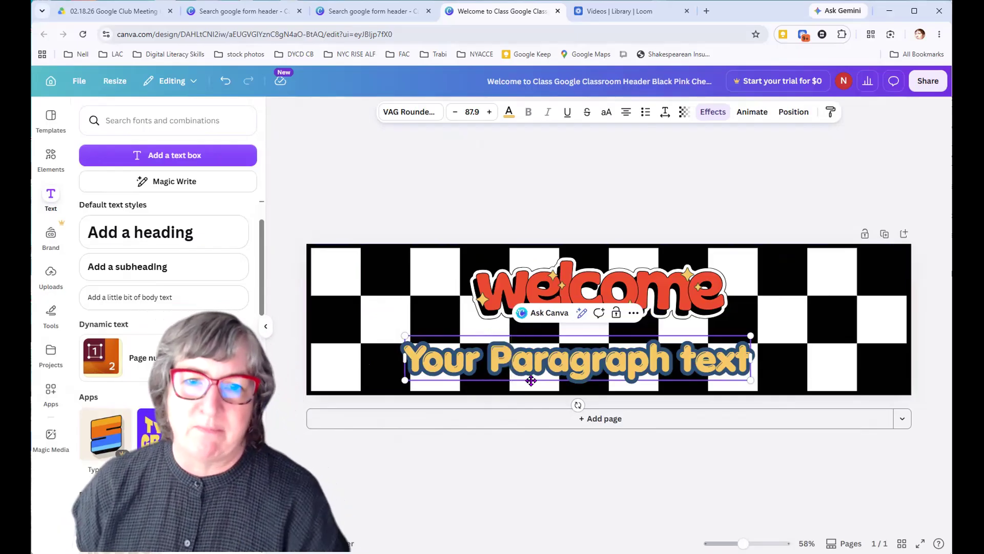
pyautogui.click(663, 367)
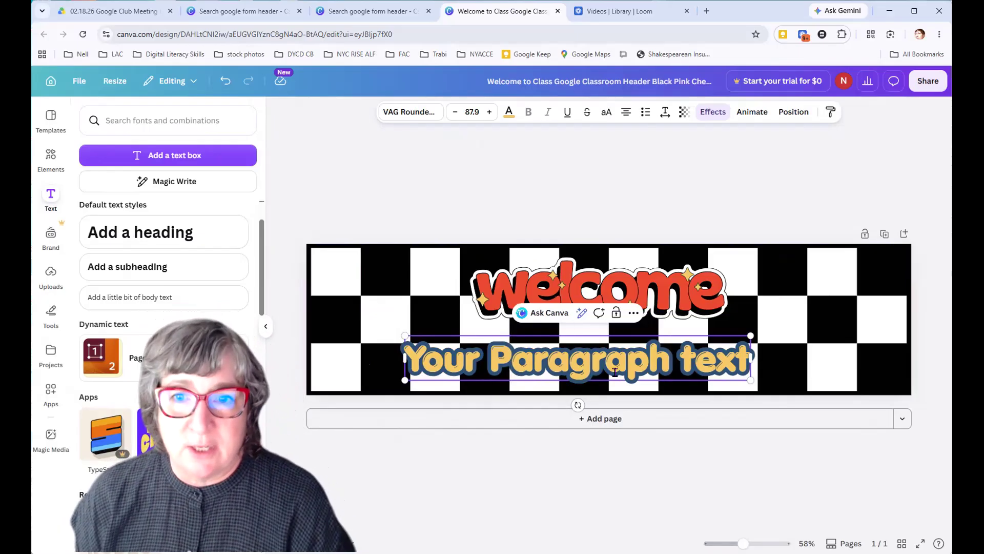
pyautogui.click(373, 158)
# Delete the placeholder wording "Your Paragraph text" from the bubble text box on the banner
pyautogui.click(470, 361)
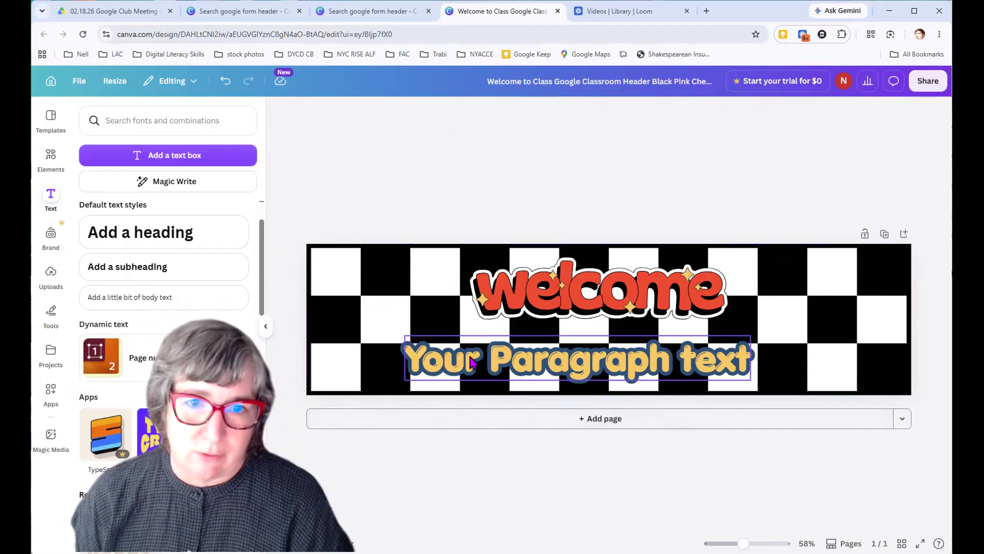
pyautogui.click(469, 359)
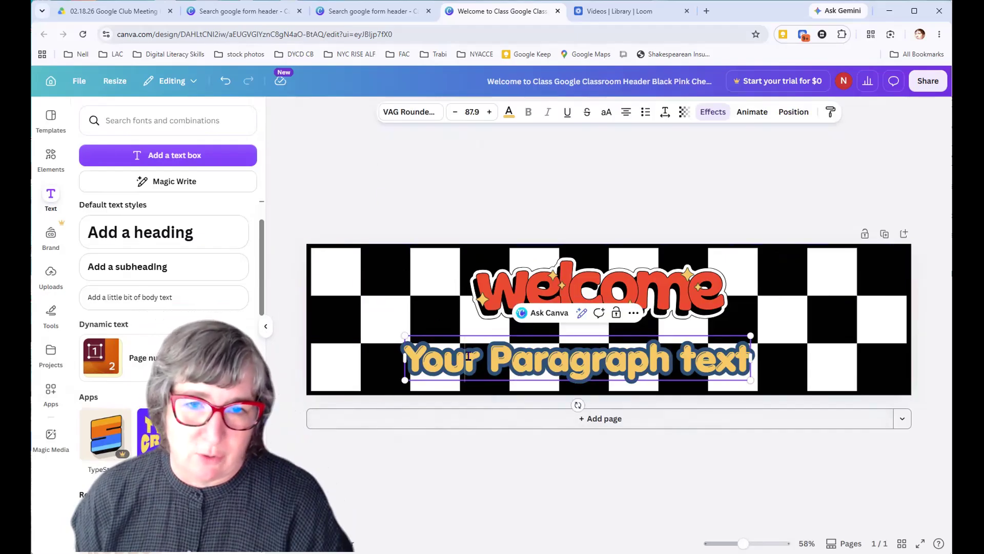
pyautogui.click(391, 170)
pyautogui.click(526, 362)
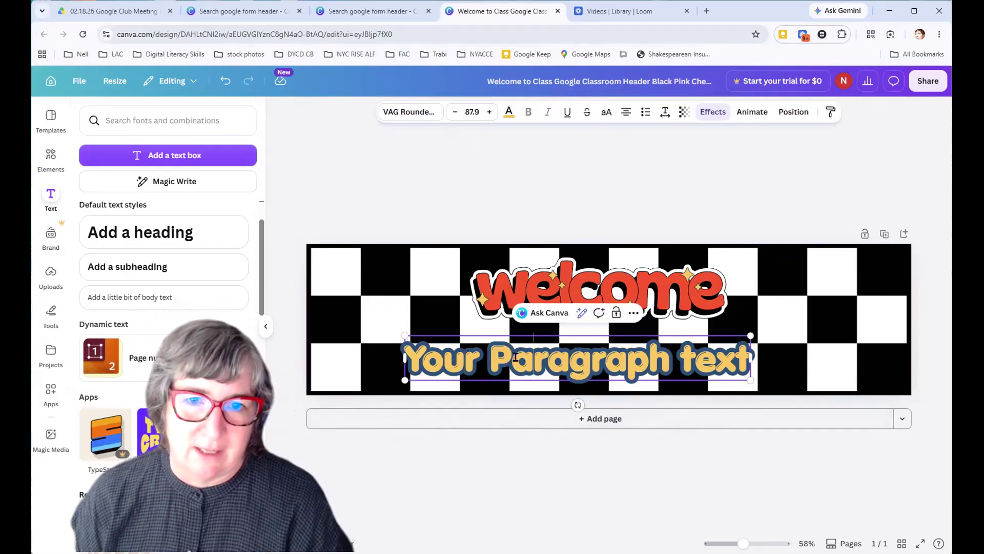
pyautogui.doubleClick(651, 358)
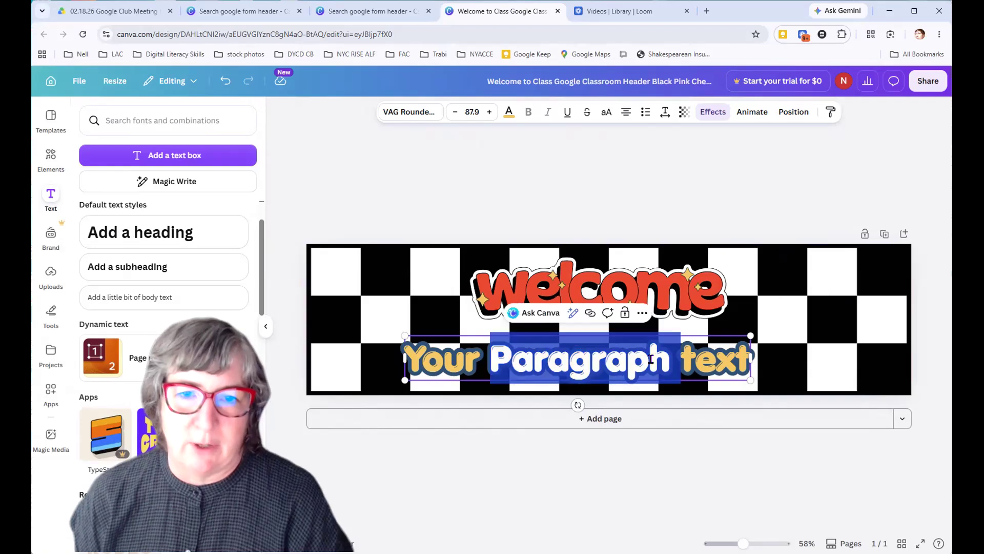
pyautogui.doubleClick(705, 361)
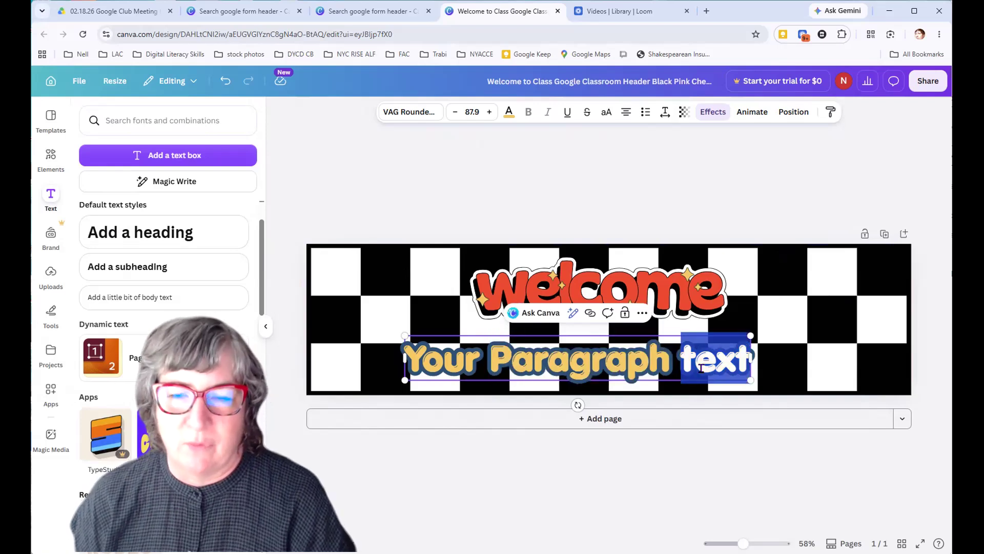
pyautogui.press('BackSpace')
pyautogui.press('BackSpace')
pyautogui.press('BackSpace')
pyautogui.press('BackSpace')
pyautogui.press('BackSpace')
pyautogui.press('BackSpace')
pyautogui.press('BackSpace')
pyautogui.press('BackSpace')
pyautogui.press('BackSpace')
pyautogui.press('BackSpace')
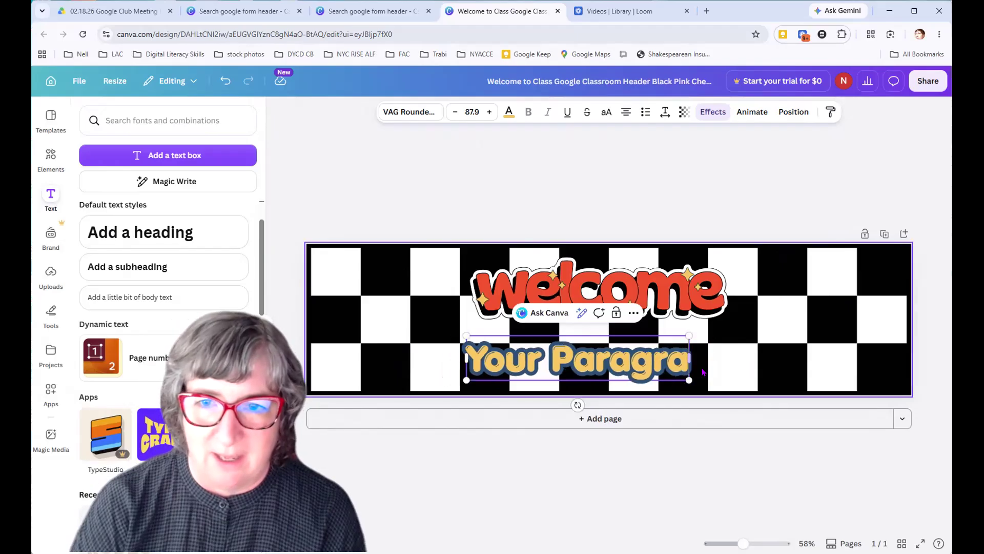
pyautogui.press('BackSpace')
pyautogui.press('BackSpace')
pyautogui.press('BackSpace')
pyautogui.press('BackSpace')
pyautogui.press('BackSpace')
pyautogui.press('BackSpace')
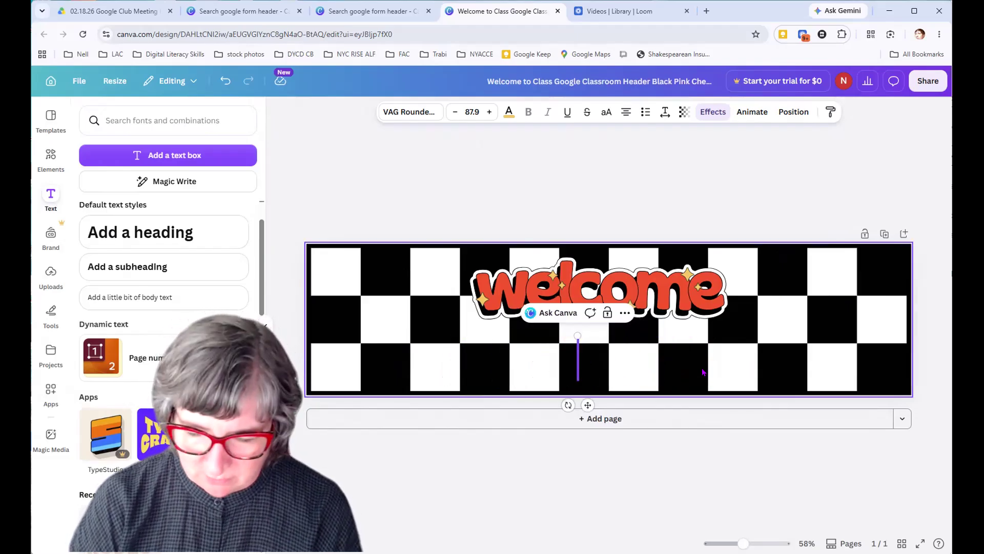
pyautogui.write('to')
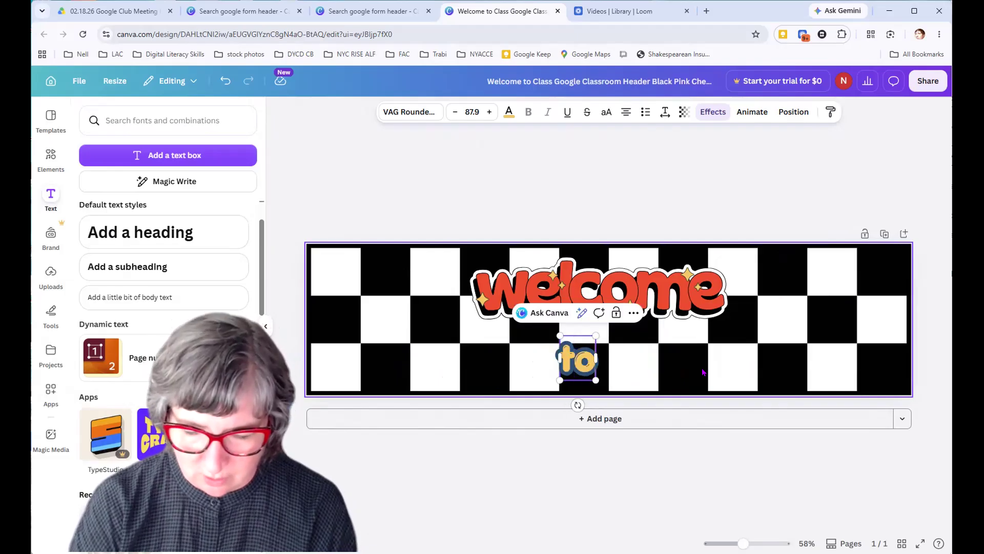
pyautogui.press('Return')
pyautogui.write('C')
pyautogui.press('BackSpace')
pyautogui.press('BackSpace')
pyautogui.press('BackSpace')
pyautogui.press('BackSpace')
# Enter "Computer Class" in the emptied bubble text box
pyautogui.write('Computer Class')
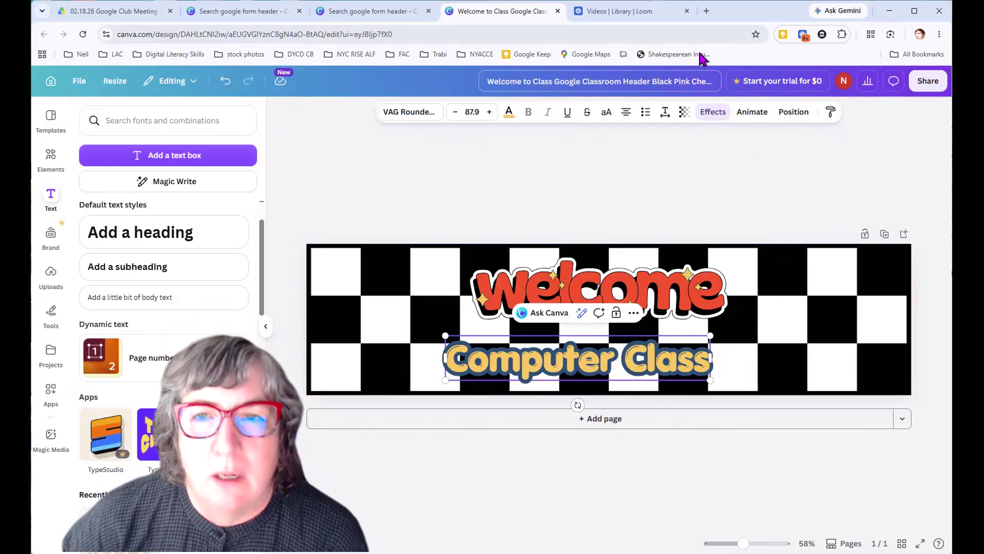
# Change the outline effect color of the "Computer Class" text to the bright red used in this design, and close the color choices
pyautogui.click(719, 113)
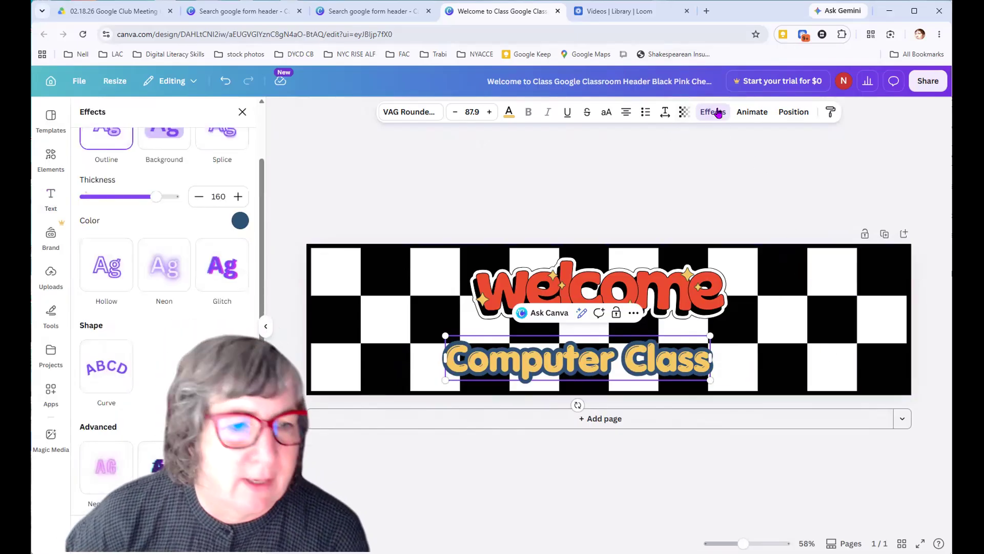
pyautogui.scroll(-3, 194, 392)
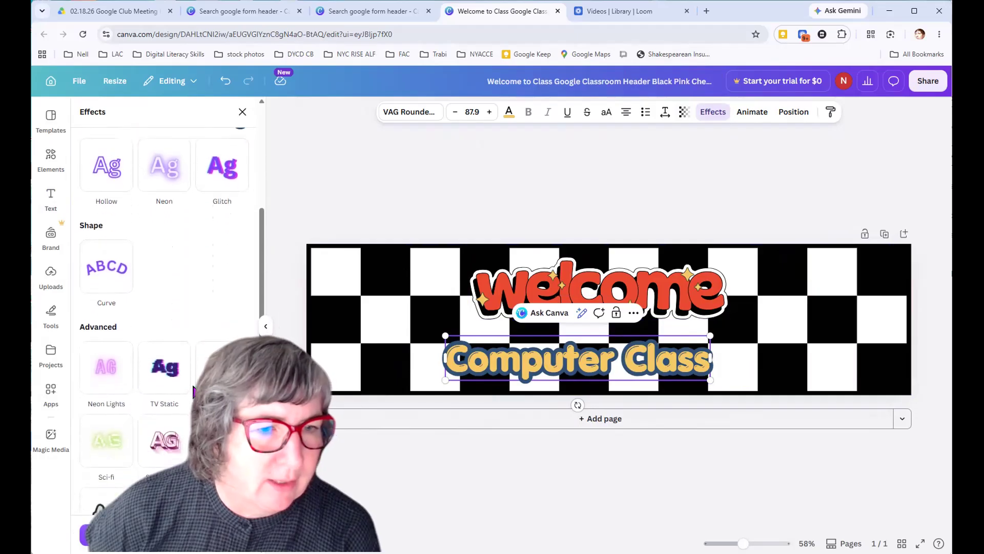
pyautogui.scroll(-2, 194, 392)
pyautogui.scroll(5, 194, 392)
pyautogui.scroll(1, 171, 270)
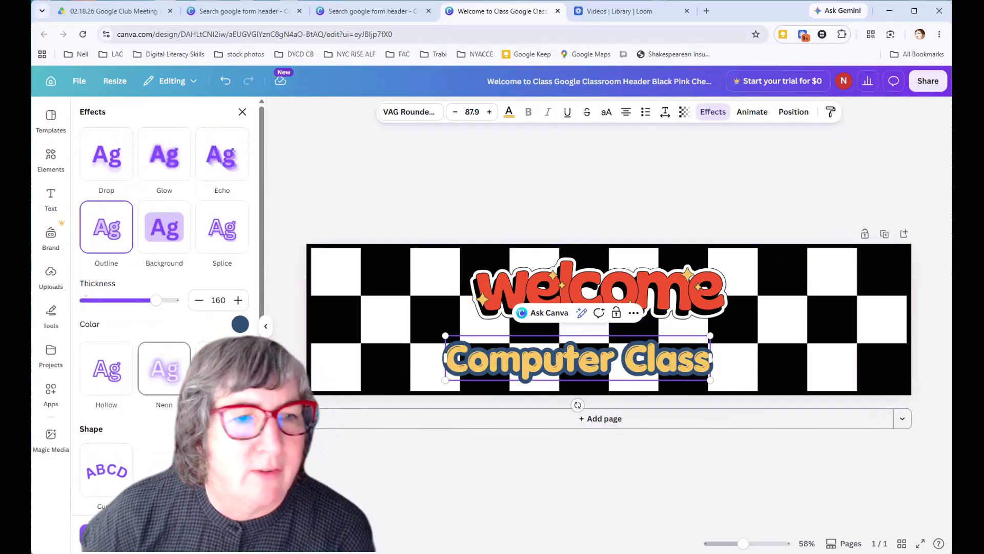
pyautogui.click(240, 325)
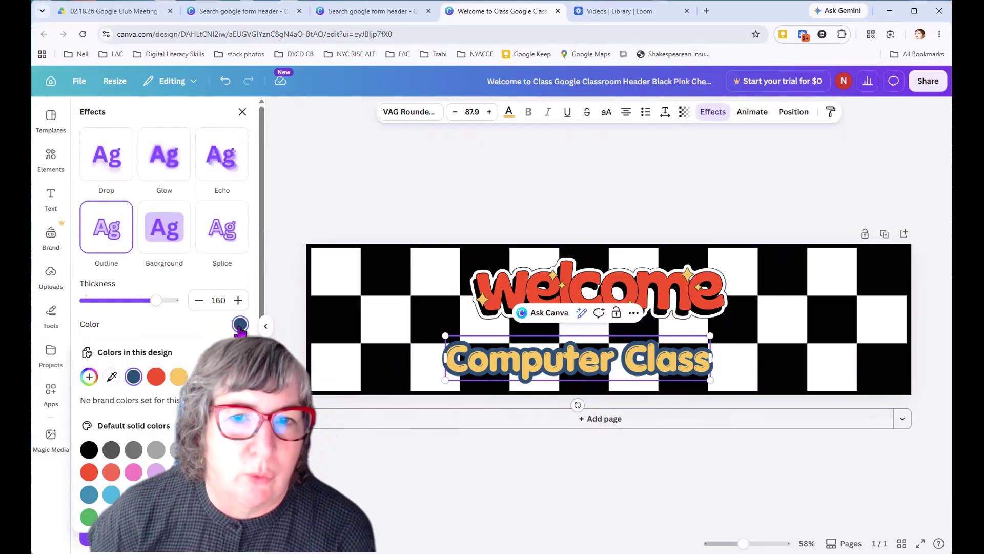
pyautogui.click(178, 377)
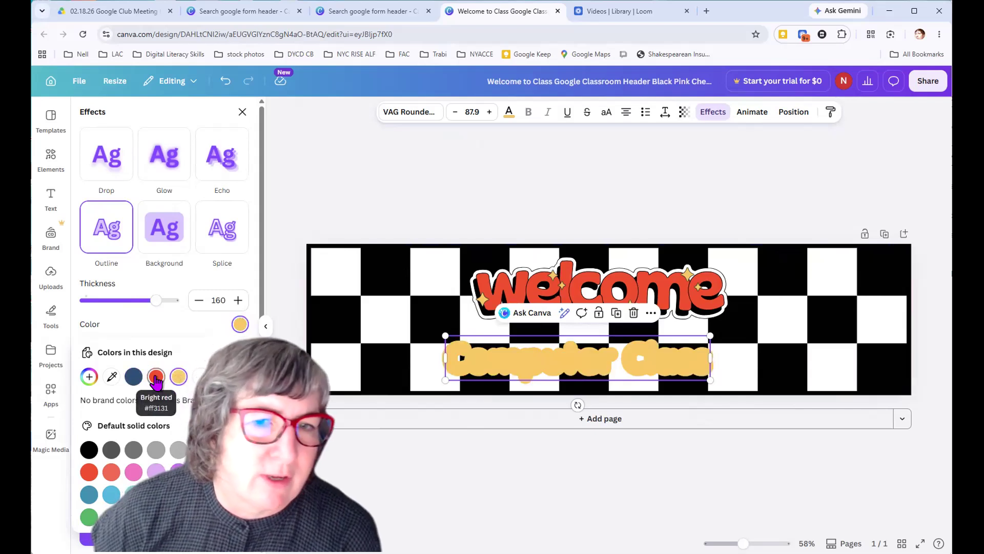
pyautogui.click(156, 378)
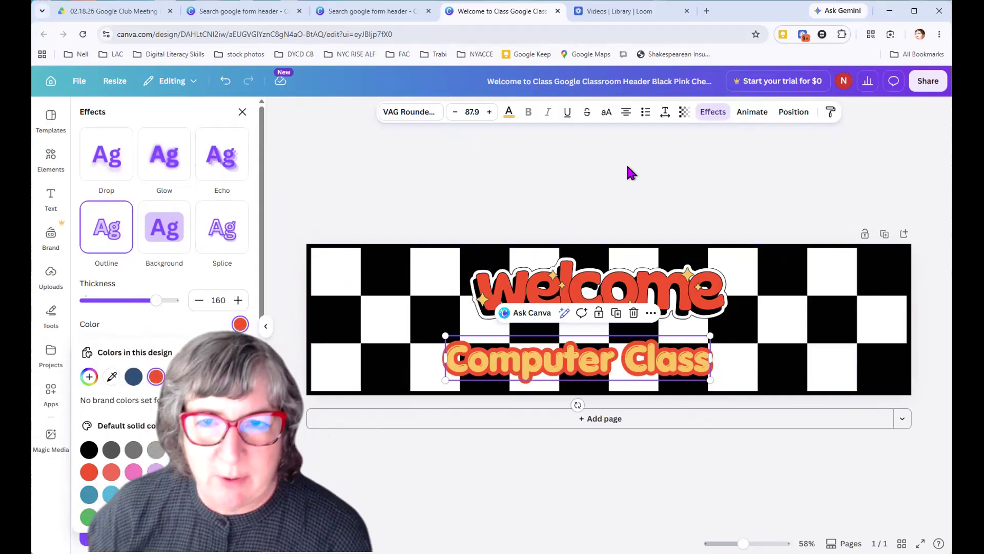
pyautogui.click(619, 205)
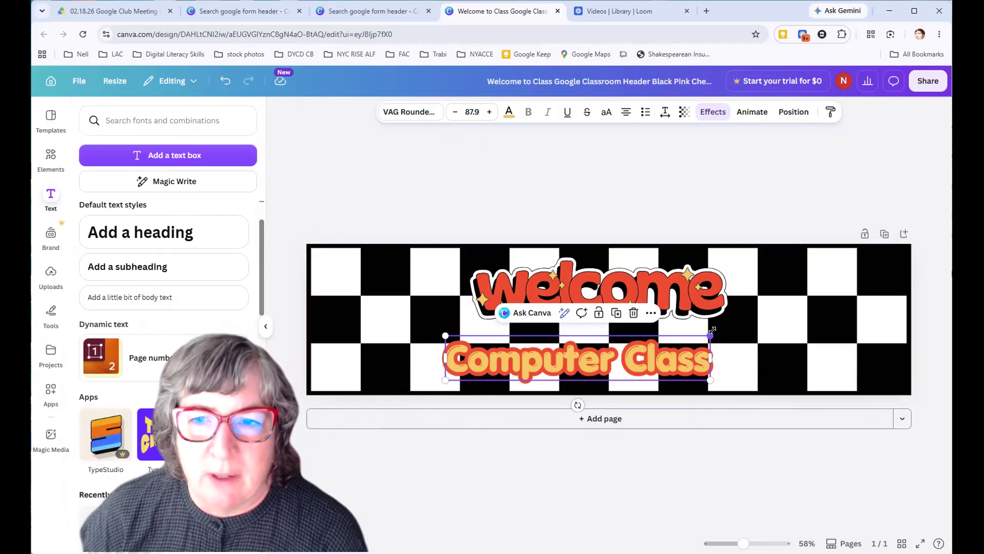
# Enlarge the "Computer Class" text to size 127 and center it beneath the welcome graphic
pyautogui.moveTo(711, 332); pyautogui.dragTo(833, 305)
pyautogui.moveTo(753, 351); pyautogui.dragTo(714, 352)
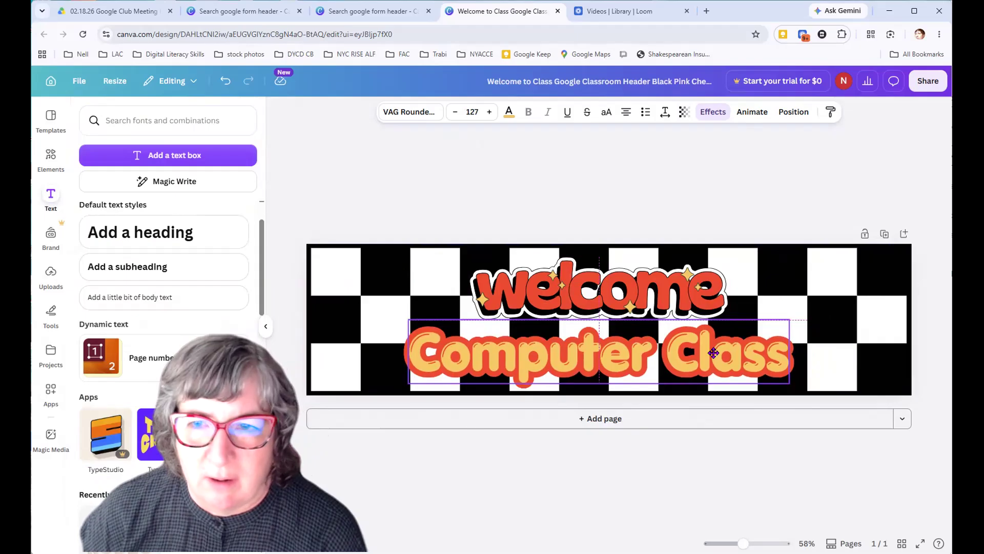
# Shrink the welcome graphic and center it near the banner's top edge, and shift "Computer Class" slightly to the right
pyautogui.click(724, 314)
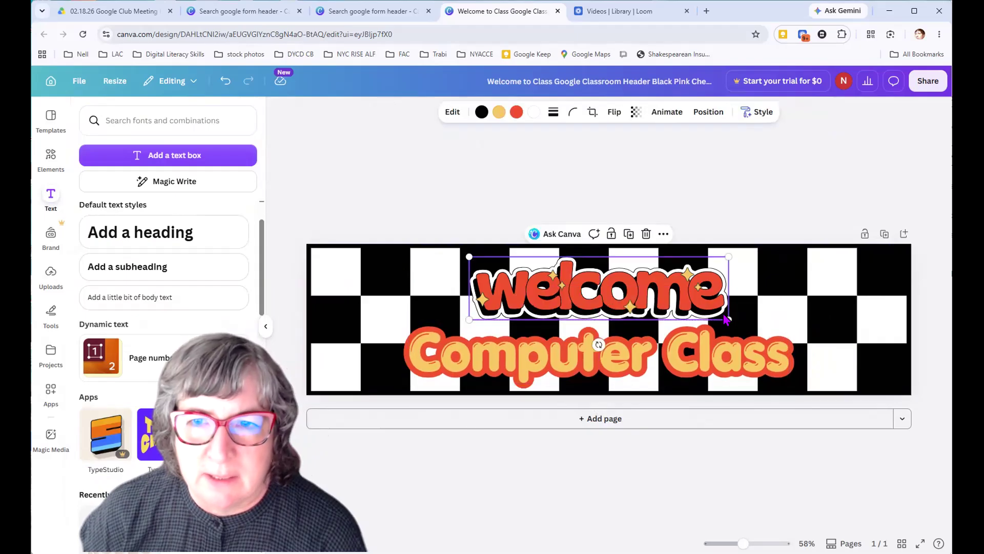
pyautogui.moveTo(728, 319); pyautogui.dragTo(639, 281)
pyautogui.moveTo(545, 280); pyautogui.dragTo(575, 279)
pyautogui.moveTo(583, 354); pyautogui.dragTo(591, 364)
# Add a new text box reading "To" and resize it to a text size of 9.2
pyautogui.click(197, 155)
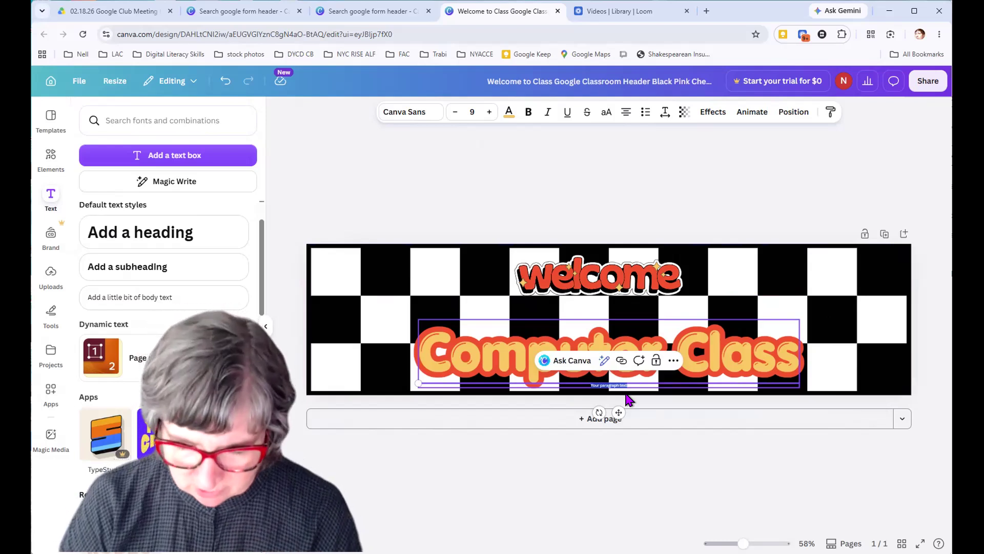
pyautogui.press('BackSpace')
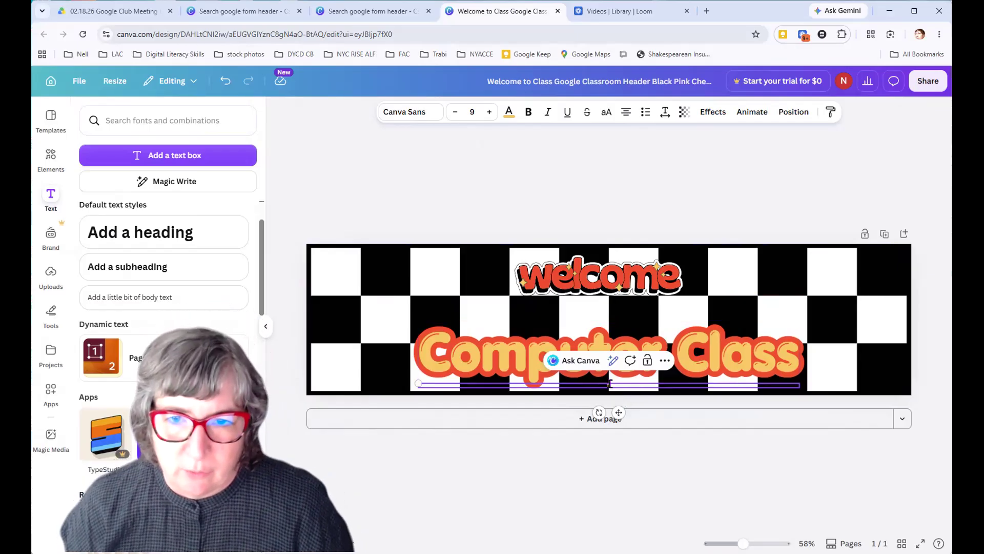
pyautogui.moveTo(418, 380); pyautogui.dragTo(359, 306)
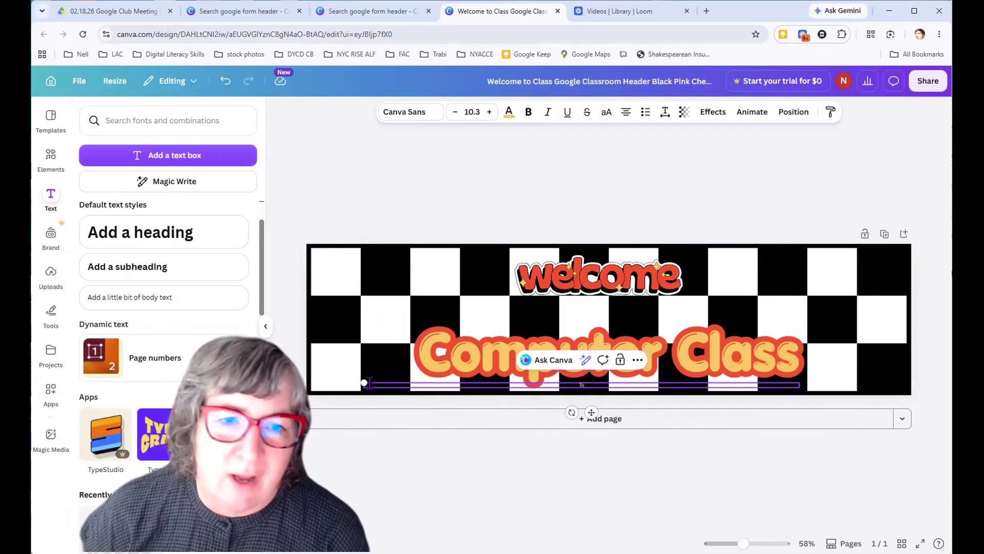
pyautogui.moveTo(364, 383); pyautogui.dragTo(514, 385)
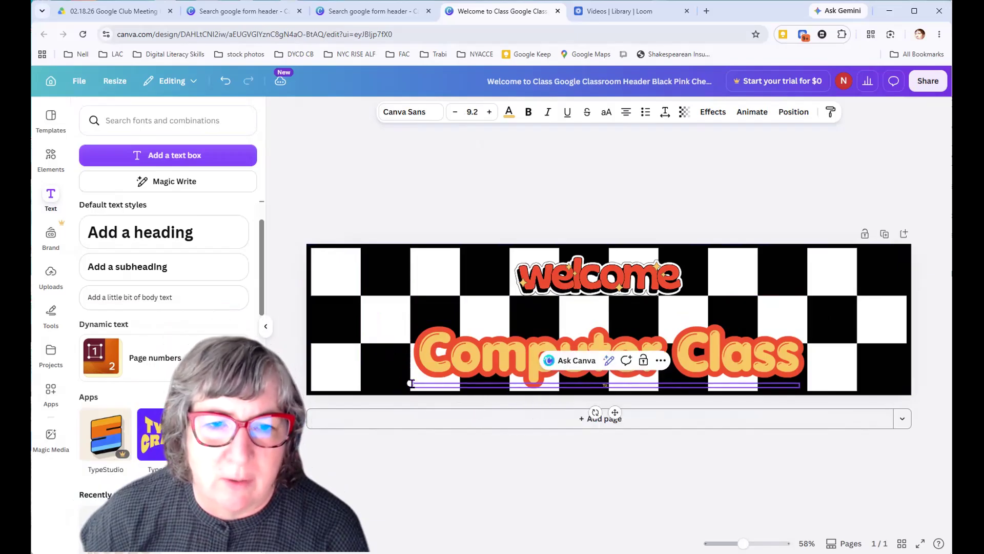
pyautogui.moveTo(418, 383); pyautogui.dragTo(580, 385)
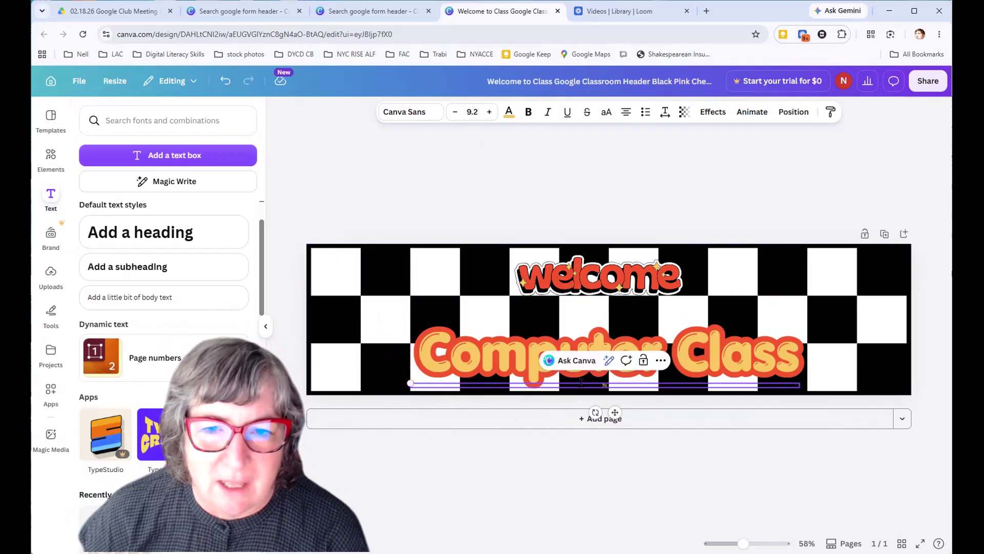
# Move the small "To" text box up between the welcome graphic and the "Computer Class" text
pyautogui.click(382, 469)
pyautogui.click(604, 385)
pyautogui.moveTo(604, 367); pyautogui.dragTo(605, 300)
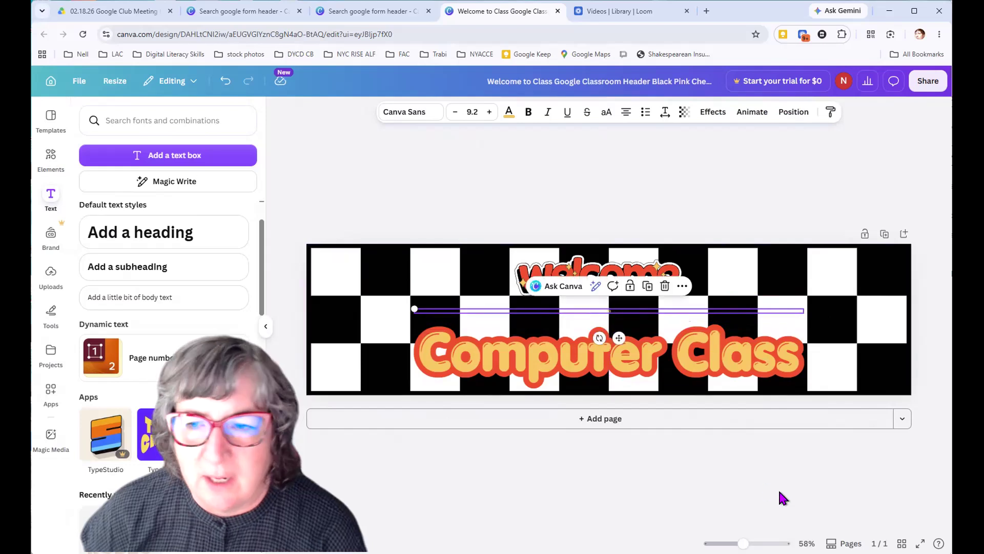
# Increase the size of the "To" text to 33.2
pyautogui.moveTo(743, 543); pyautogui.dragTo(756, 543)
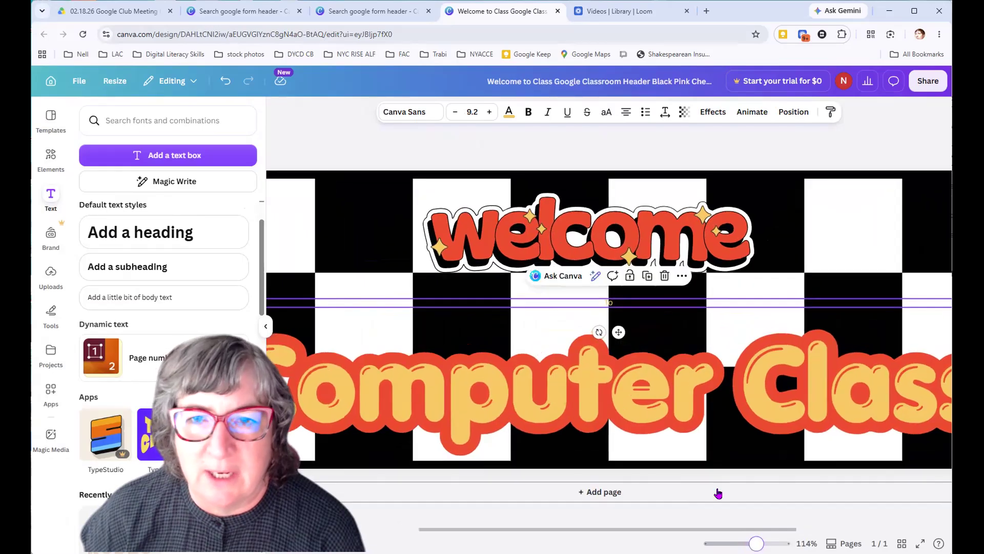
pyautogui.click(609, 302)
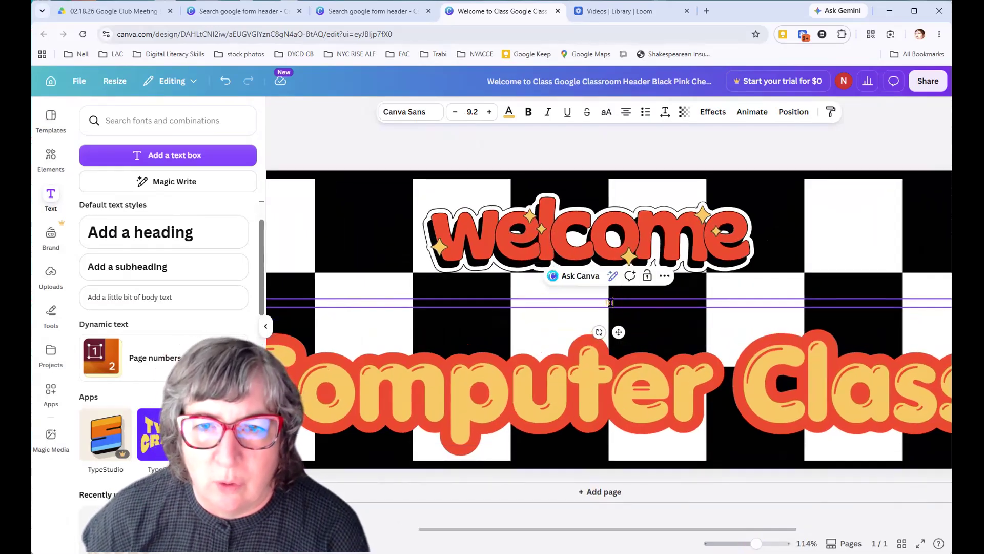
pyautogui.doubleClick(609, 303)
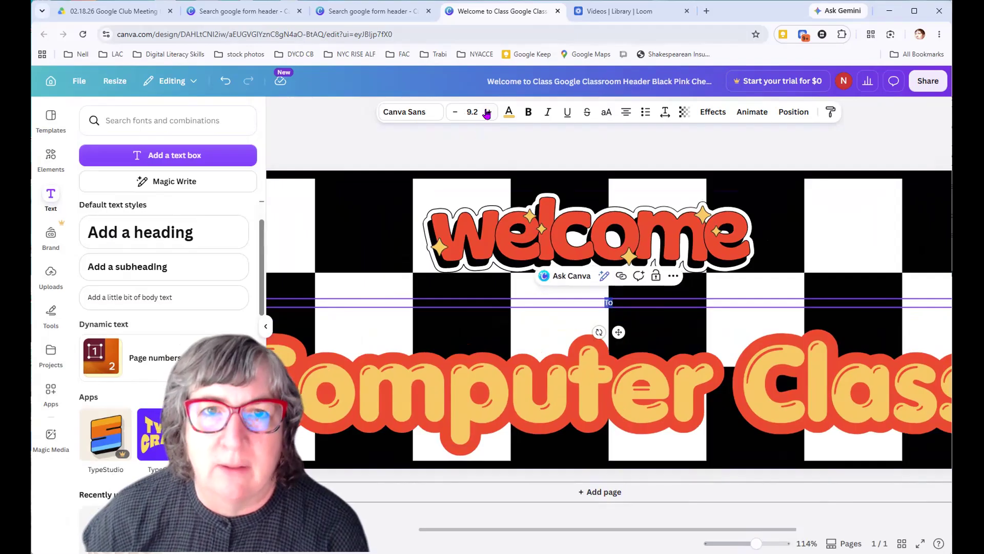
pyautogui.click(489, 112)
pyautogui.click(488, 112)
pyautogui.click(489, 112)
pyautogui.click(489, 112)
pyautogui.click(490, 113)
pyautogui.click(489, 112)
pyautogui.tripleClick(490, 112)
pyautogui.doubleClick(489, 112)
pyautogui.tripleClick(489, 112)
pyautogui.doubleClick(489, 112)
pyautogui.doubleClick(489, 112)
pyautogui.tripleClick(489, 113)
pyautogui.tripleClick(489, 113)
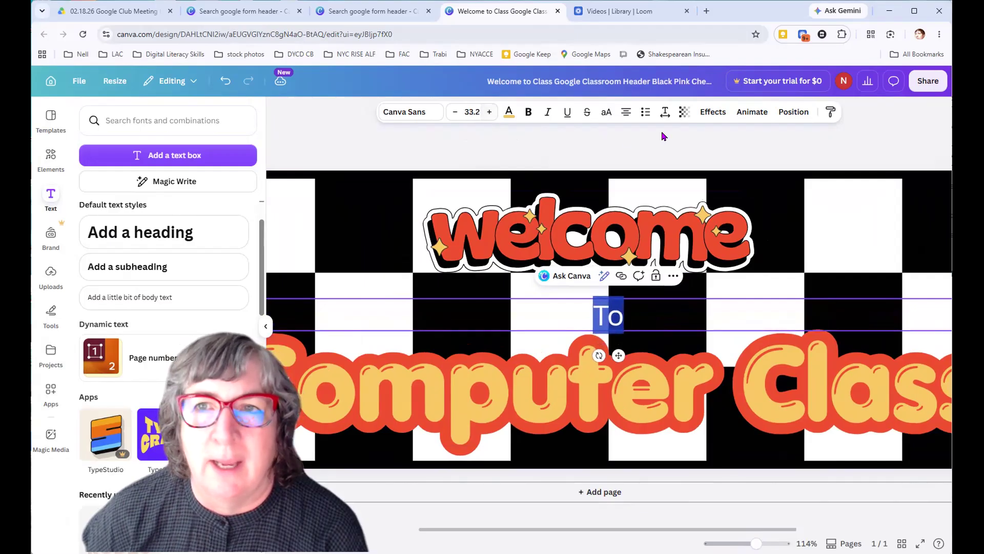
# Apply the advanced bubble-style text effect to the word "To"
pyautogui.click(713, 116)
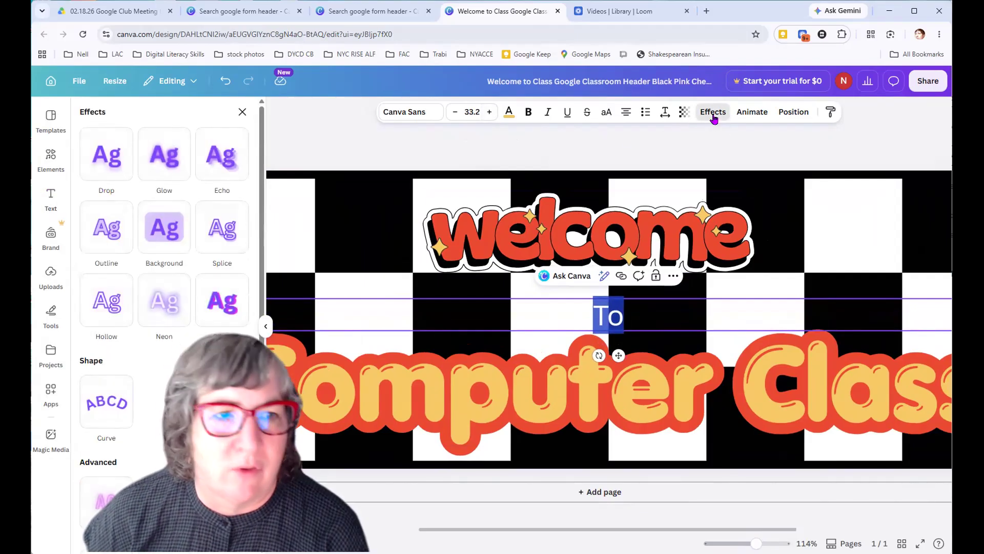
pyautogui.scroll(-3, 164, 282)
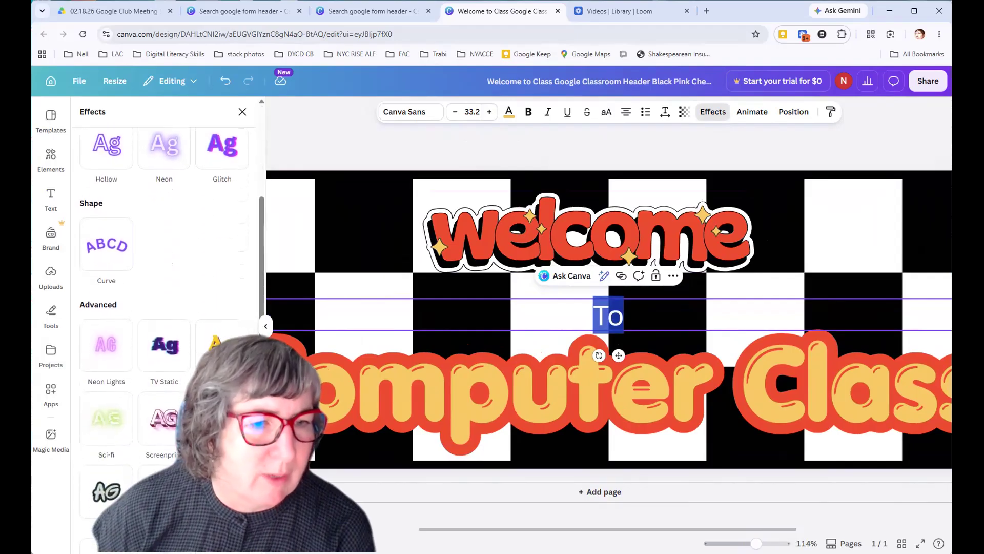
pyautogui.click(164, 487)
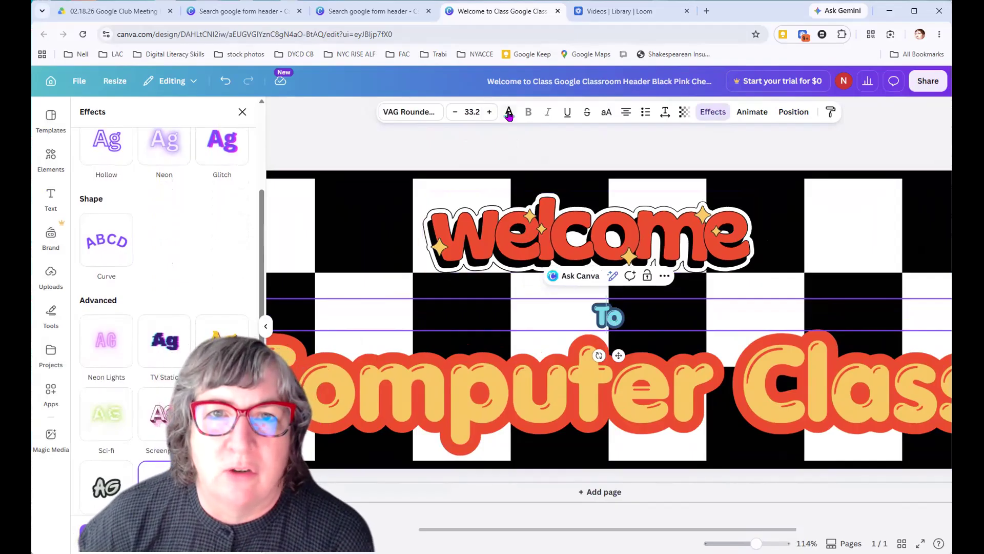
# Change the word "To" to the same yellow used for the "Computer Class" text
pyautogui.click(509, 113)
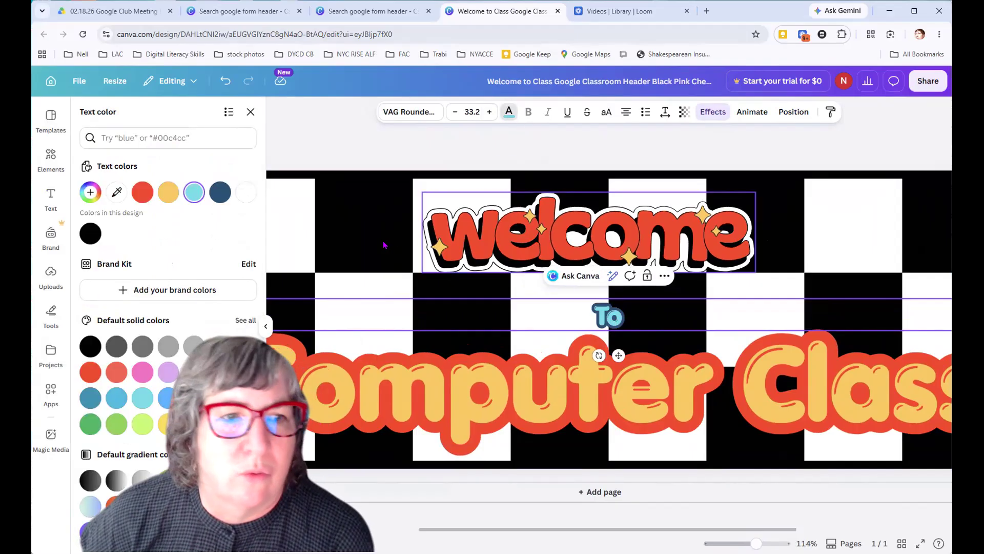
pyautogui.click(166, 197)
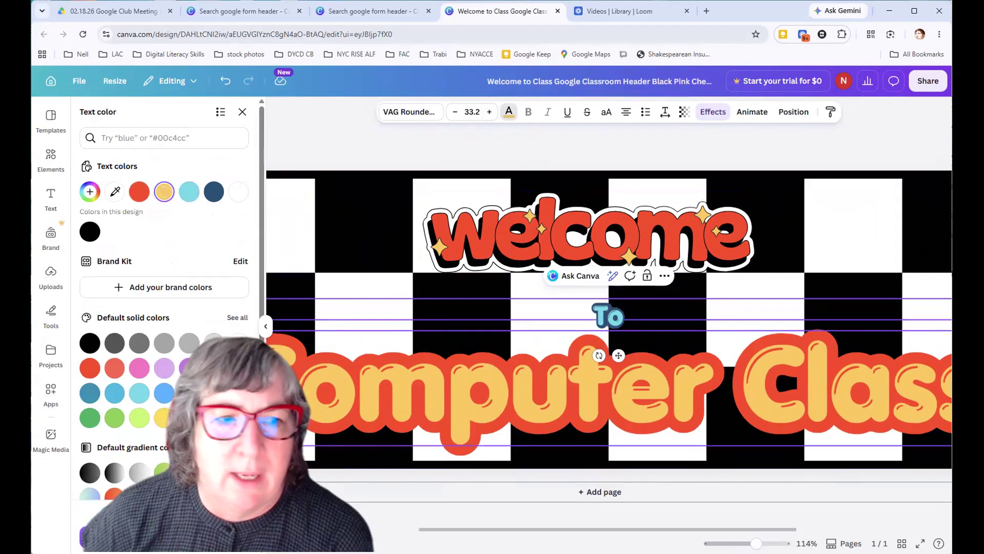
pyautogui.moveTo(621, 319); pyautogui.dragTo(590, 317)
pyautogui.click(509, 117)
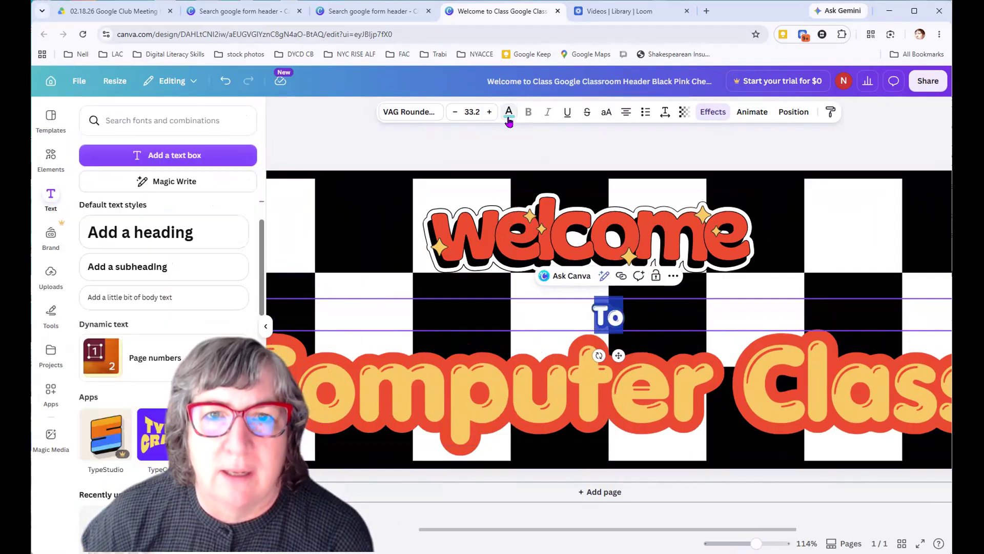
pyautogui.click(515, 116)
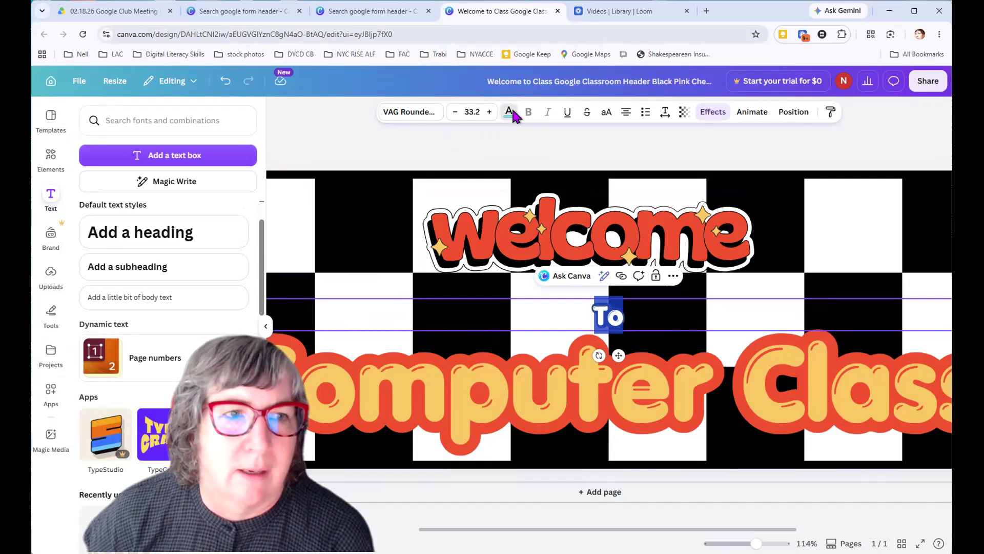
pyautogui.click(166, 193)
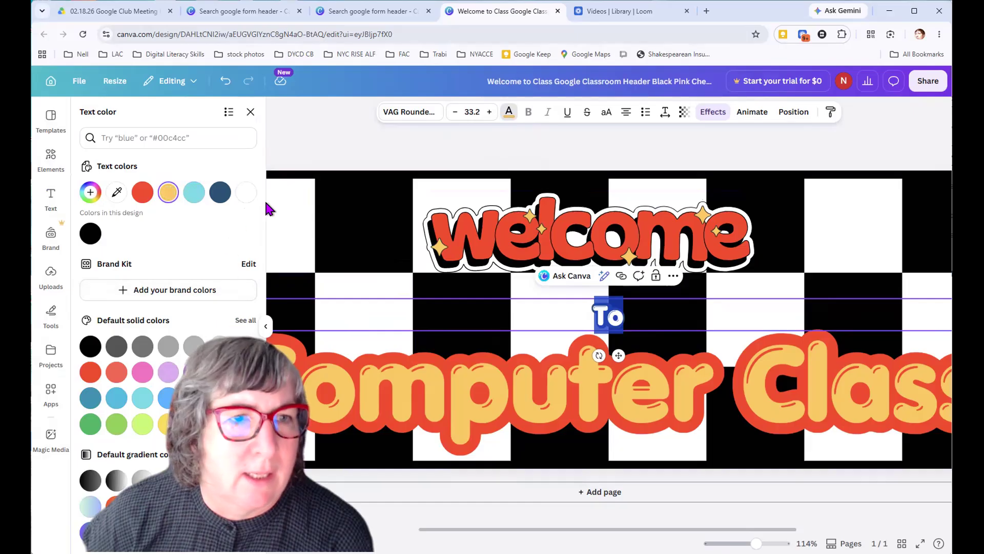
# Set the outline color of the word "To" to the design's red
pyautogui.click(714, 113)
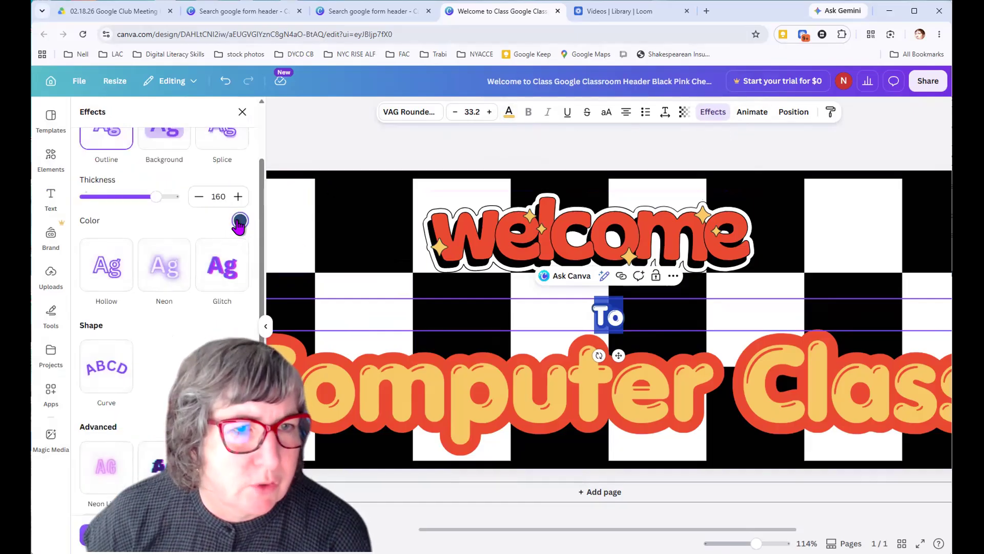
pyautogui.click(239, 221)
pyautogui.click(156, 272)
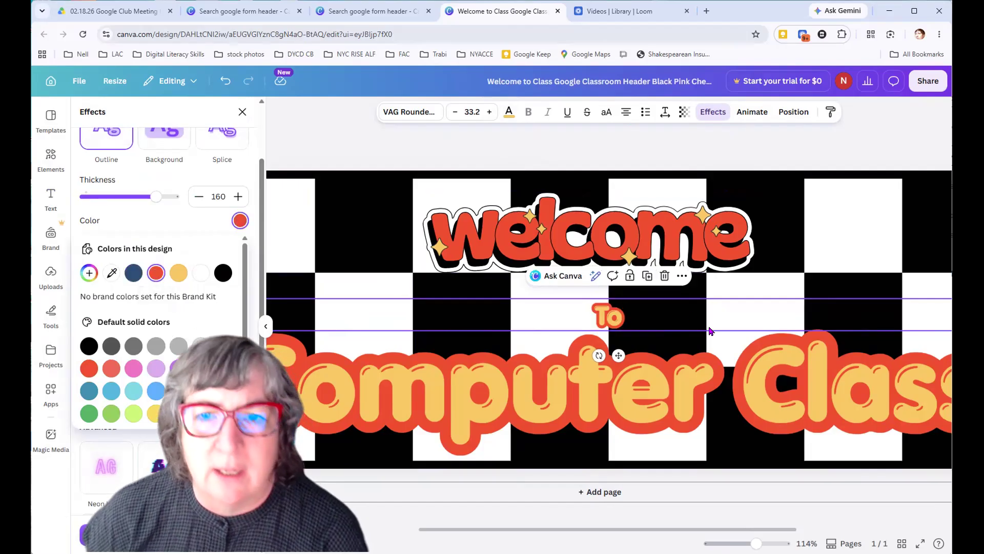
# Replace the capital T in "To" with a lowercase t
pyautogui.click(603, 315)
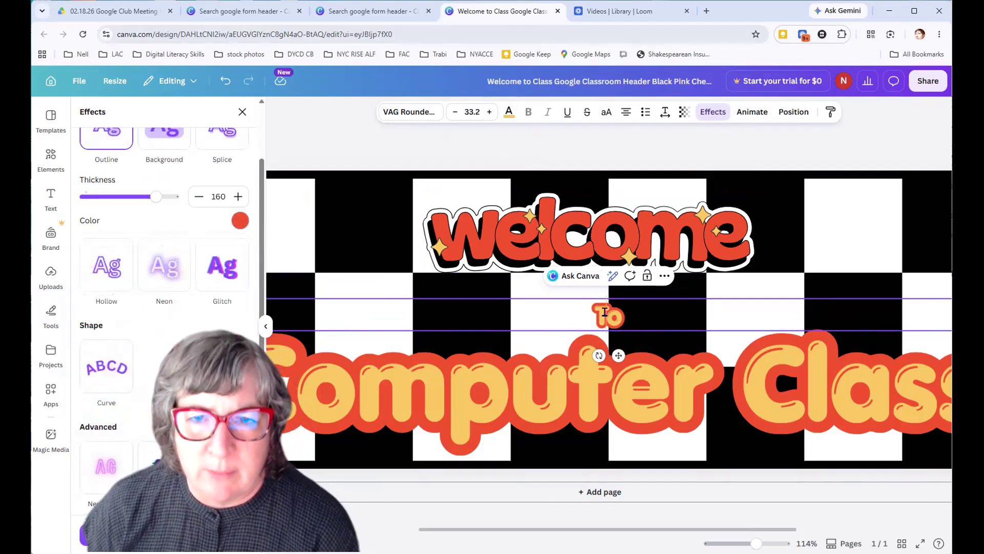
pyautogui.hotkey('shift', 'Left')
pyautogui.write('t')
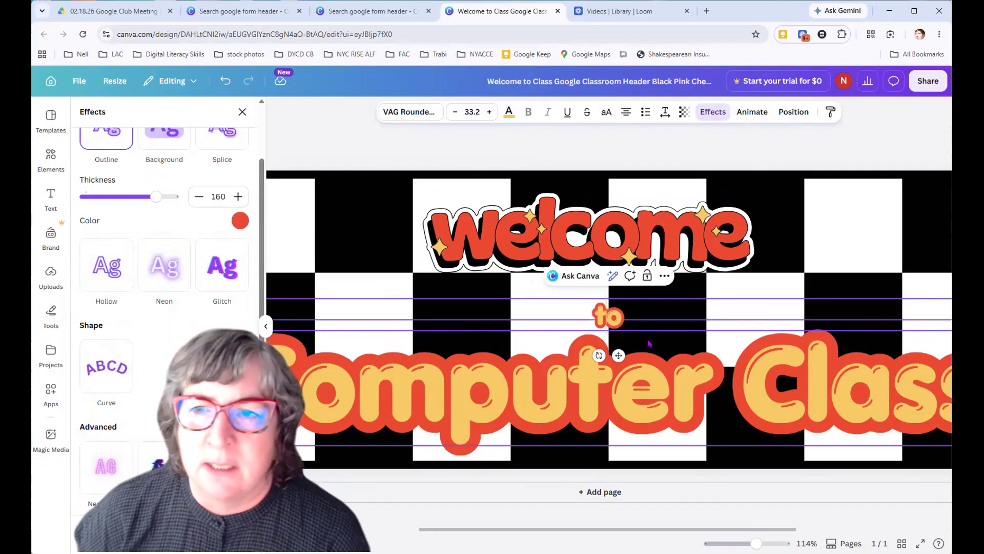
# Narrow the "to" text box to fit its word and move it between "welcome" and "Computer Class"
pyautogui.moveTo(757, 543); pyautogui.dragTo(744, 542)
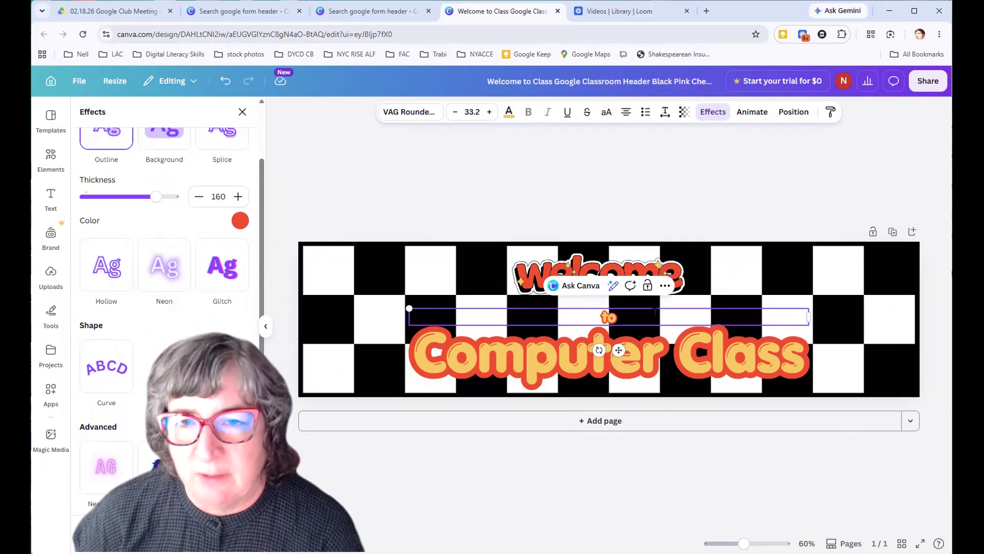
pyautogui.moveTo(807, 318); pyautogui.dragTo(451, 316)
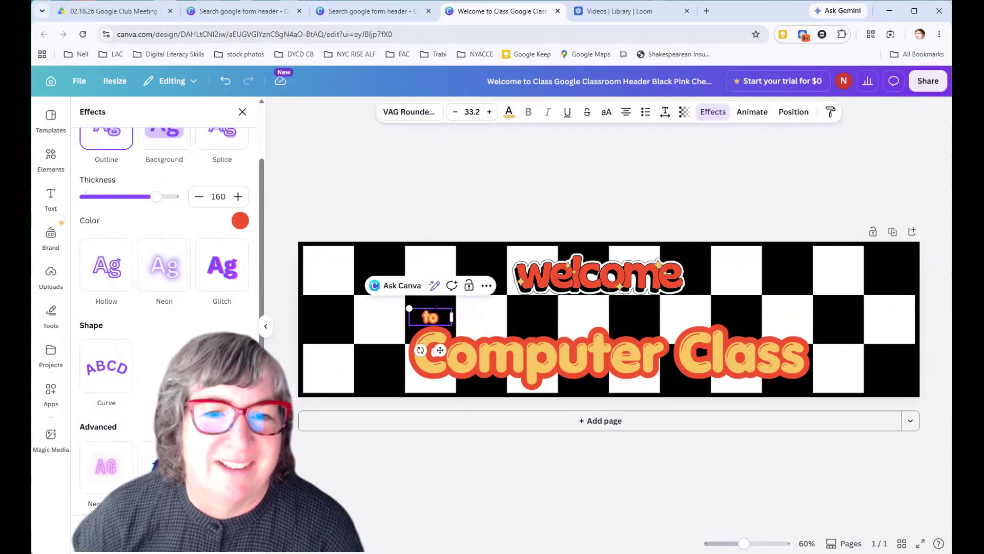
pyautogui.click(423, 484)
pyautogui.moveTo(430, 320); pyautogui.dragTo(597, 310)
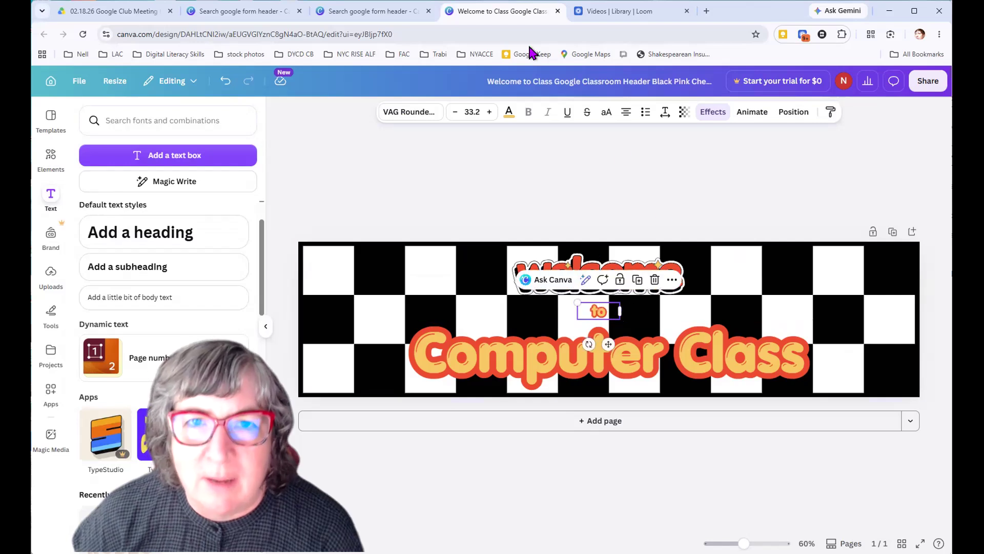
# Increase the text size of the word "to" to 44.2
pyautogui.click(489, 112)
pyautogui.click(490, 112)
pyautogui.click(489, 112)
pyautogui.click(489, 113)
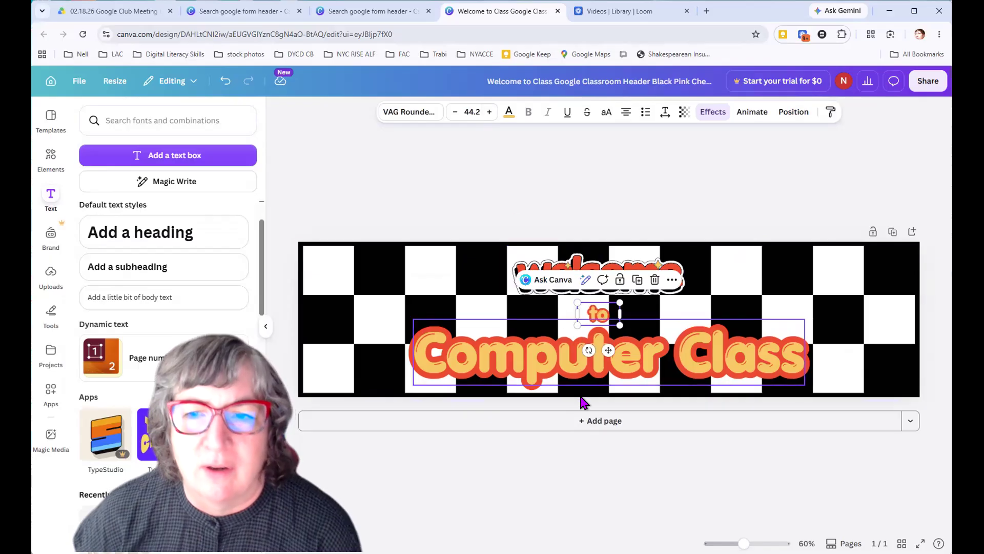
pyautogui.click(554, 472)
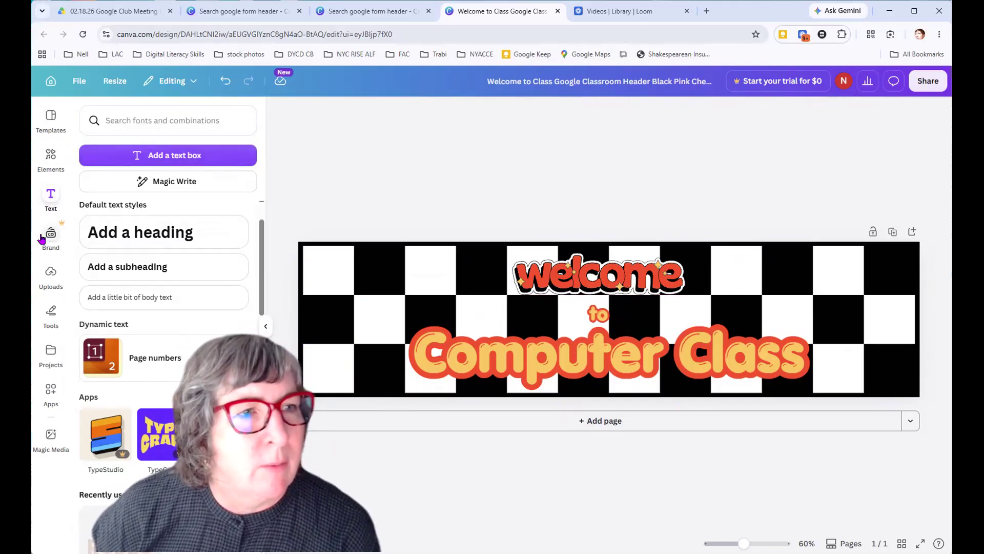
# Search the elements for "frames", add the circular frame and place it near the header's left edge
pyautogui.click(51, 153)
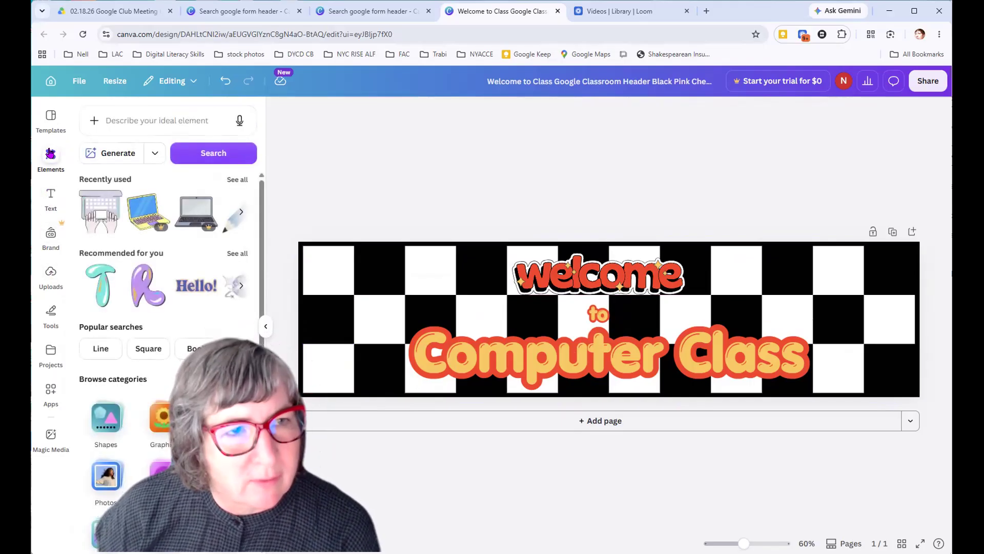
pyautogui.click(127, 113)
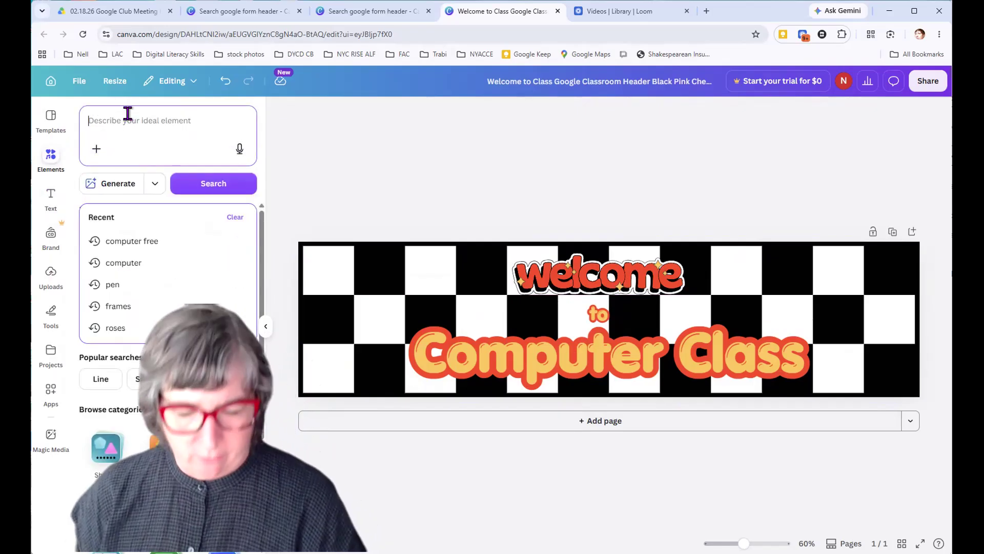
pyautogui.write('frames')
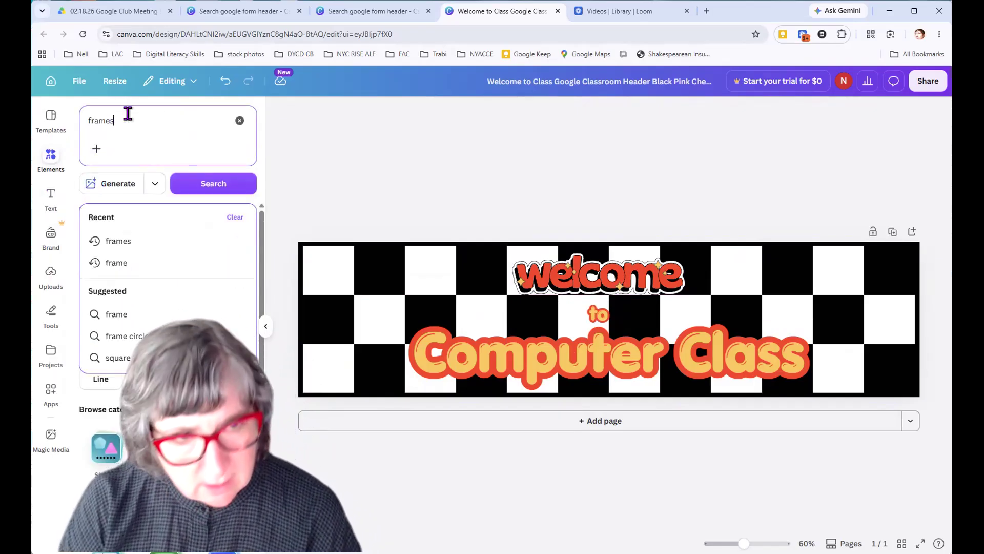
pyautogui.press('Return')
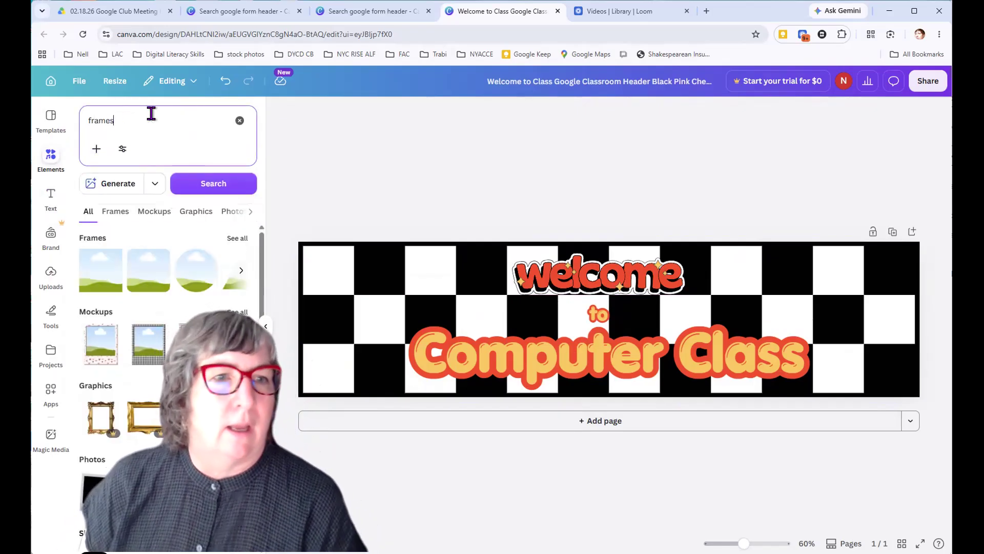
pyautogui.click(188, 275)
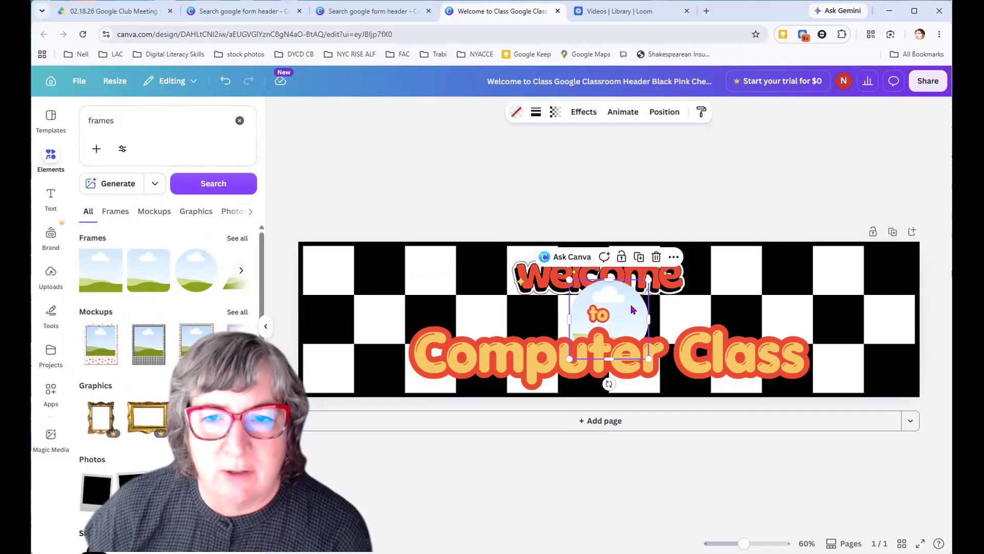
pyautogui.moveTo(631, 309); pyautogui.dragTo(372, 290)
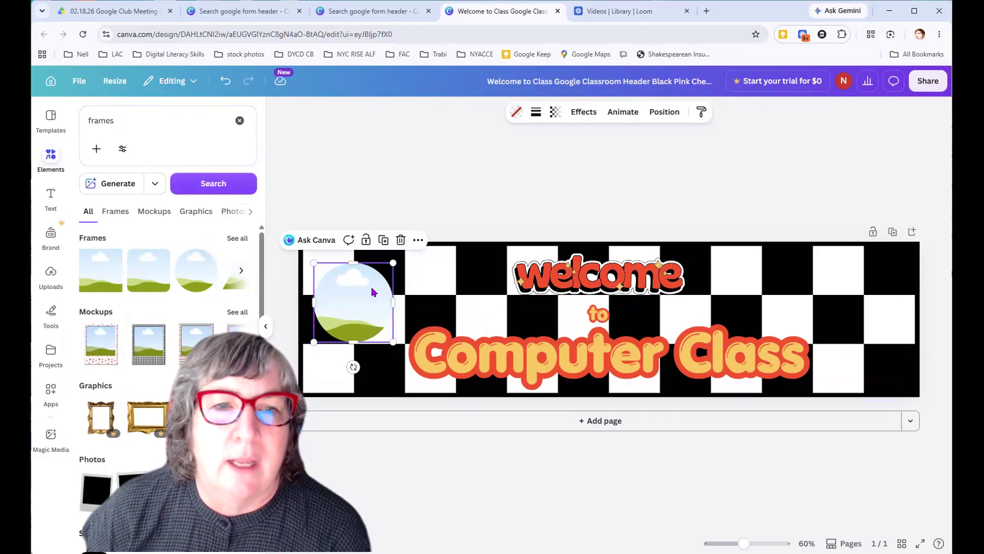
pyautogui.click(558, 174)
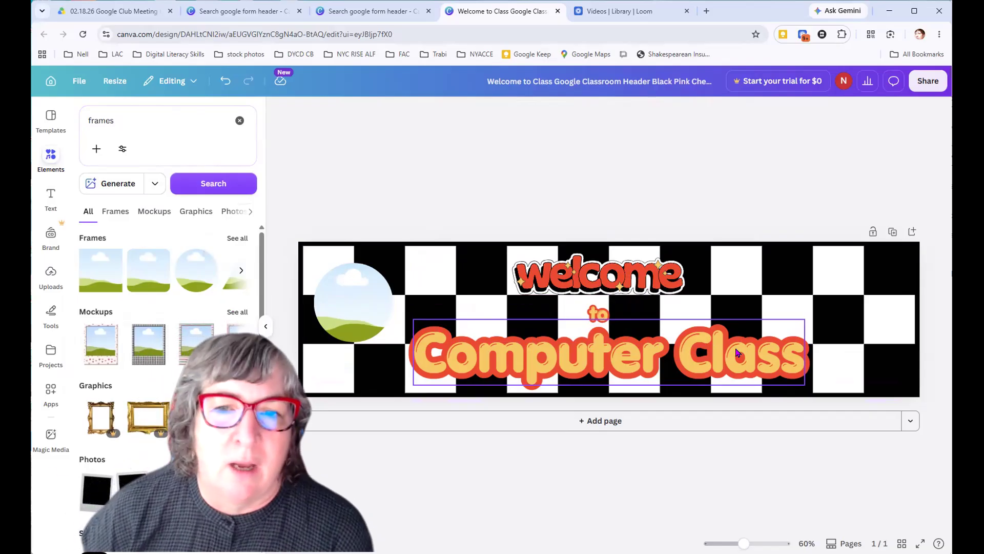
# Show the design's layers and look through the list of stacked text, frame and checkerboard elements
pyautogui.click(602, 316)
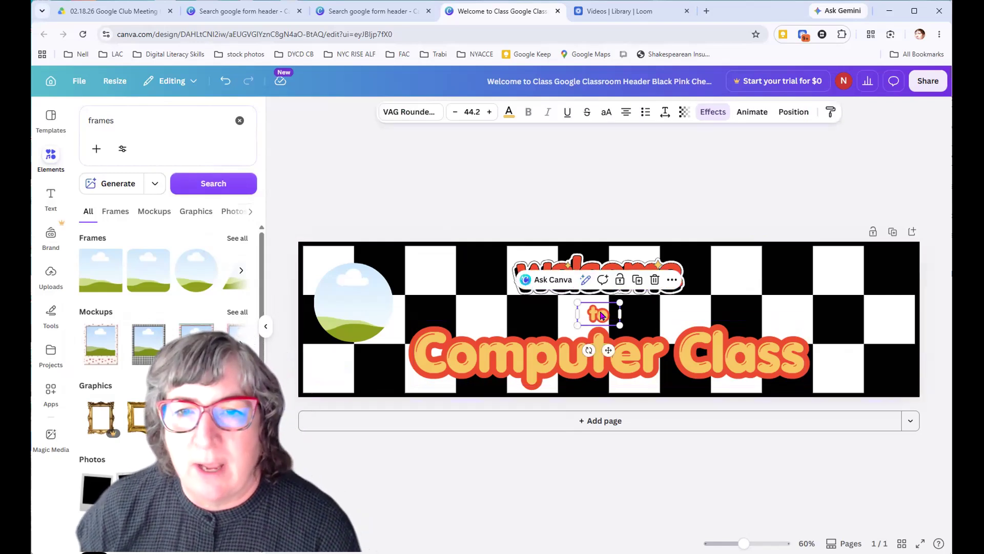
pyautogui.click(610, 368)
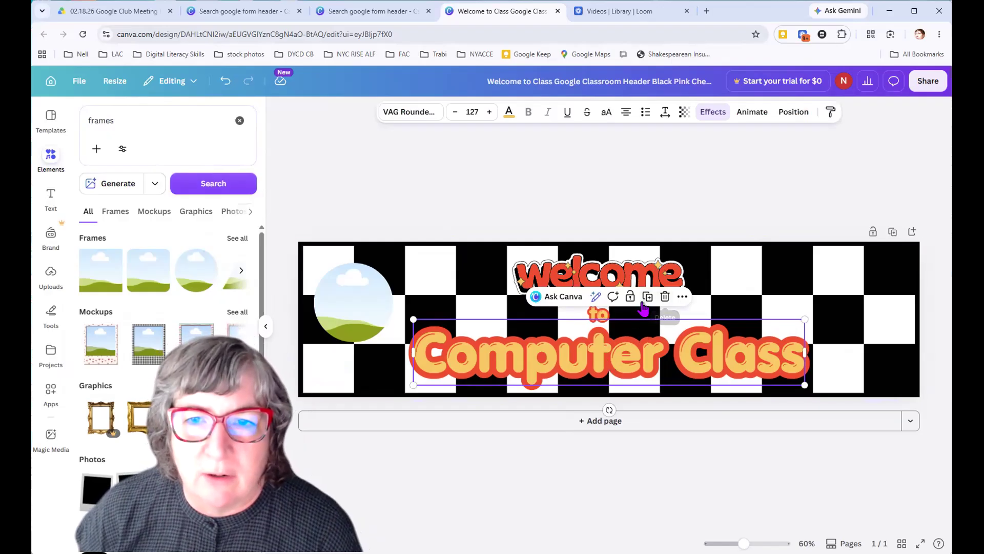
pyautogui.click(681, 297)
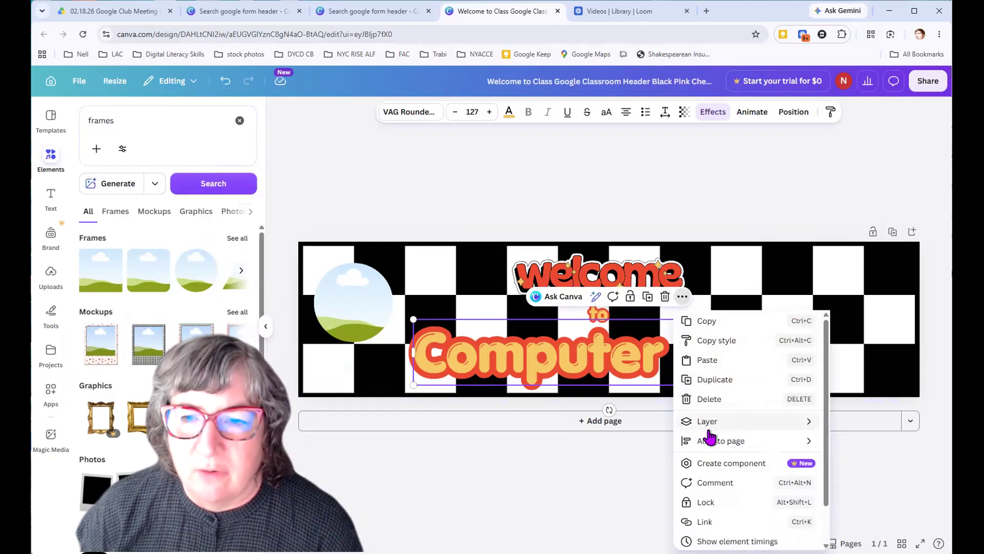
pyautogui.moveTo(704, 424)
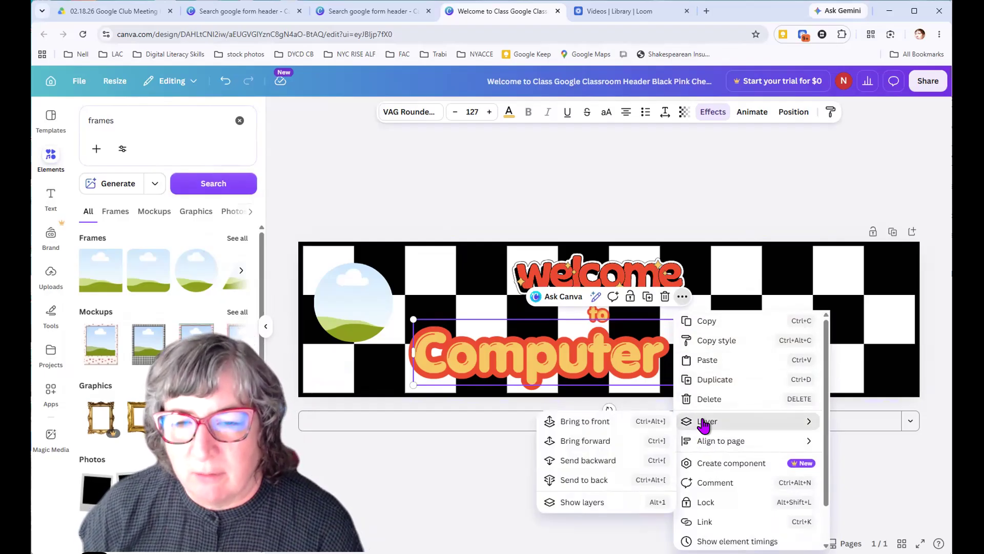
pyautogui.click(582, 502)
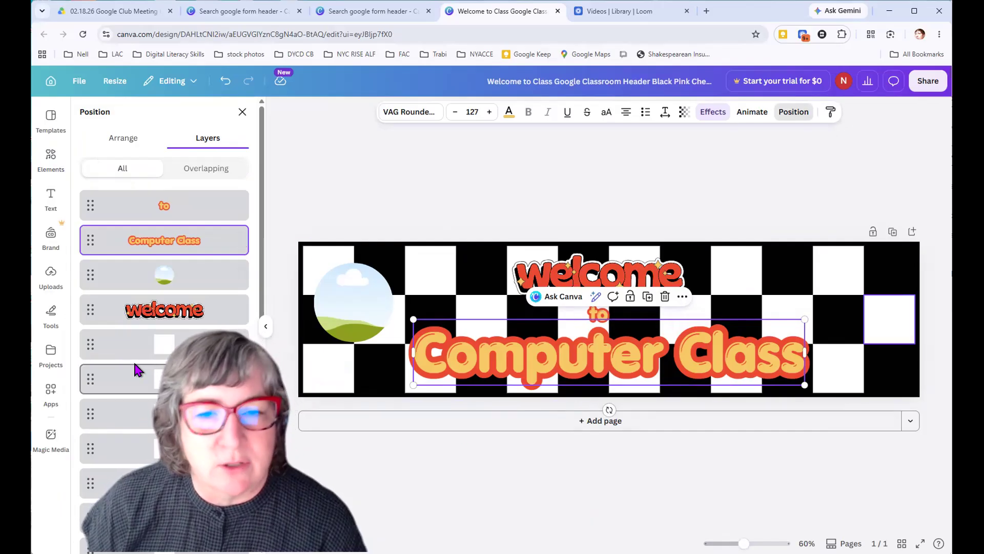
pyautogui.scroll(-5, 136, 369)
pyautogui.scroll(-5, 138, 370)
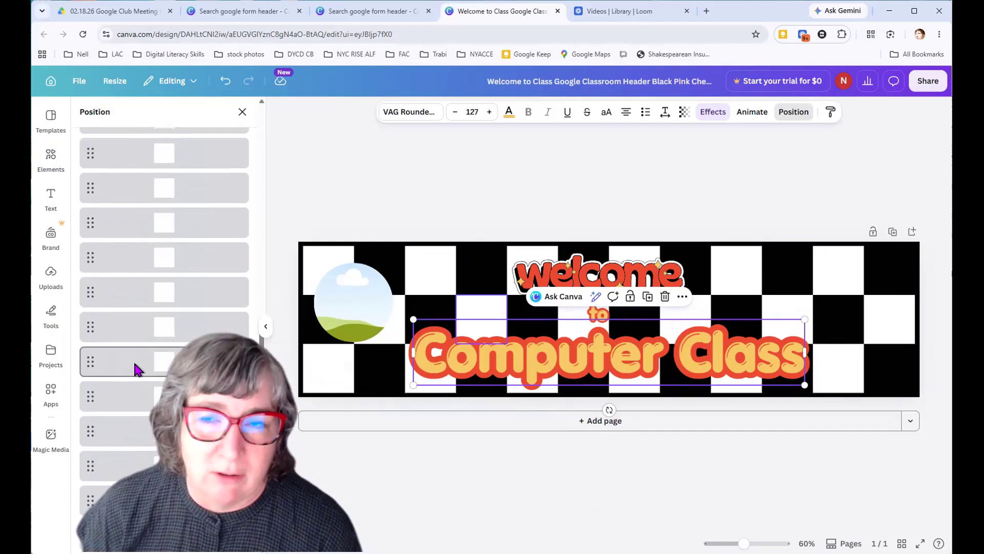
pyautogui.scroll(-5, 136, 369)
pyautogui.scroll(3, 156, 349)
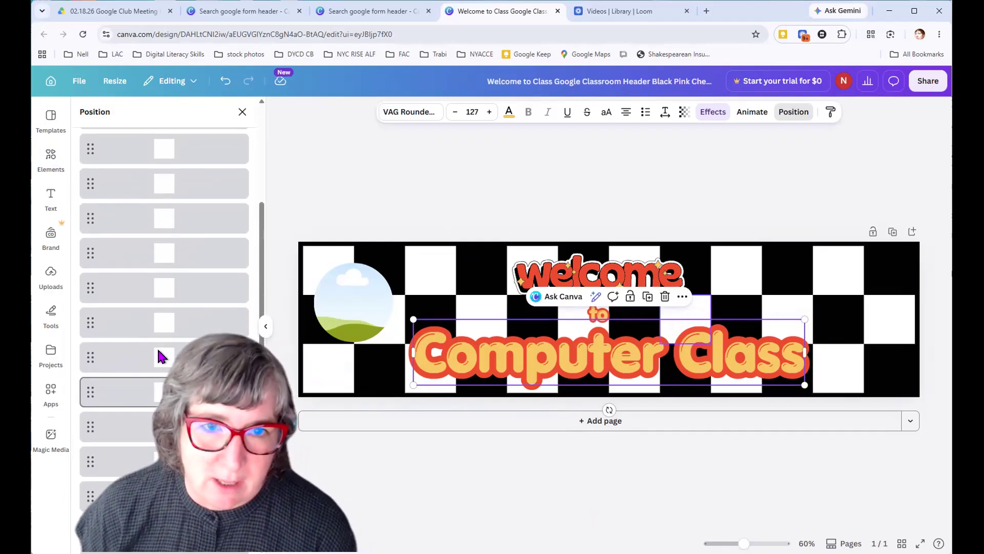
pyautogui.scroll(7, 157, 347)
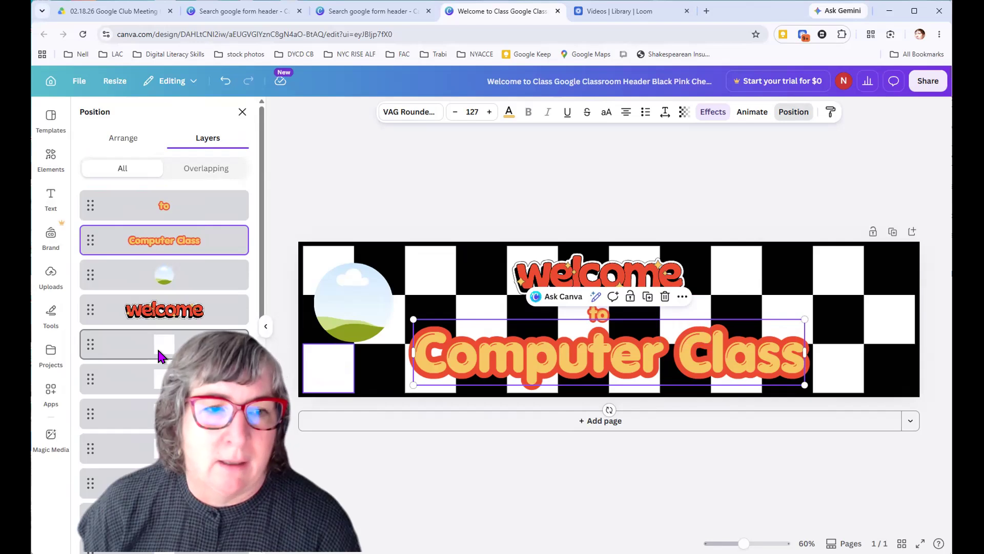
# Select the "to" and "Computer Class" layers together, enlarge and reposition them beside the circular frame, and group them
pyautogui.click(190, 208)
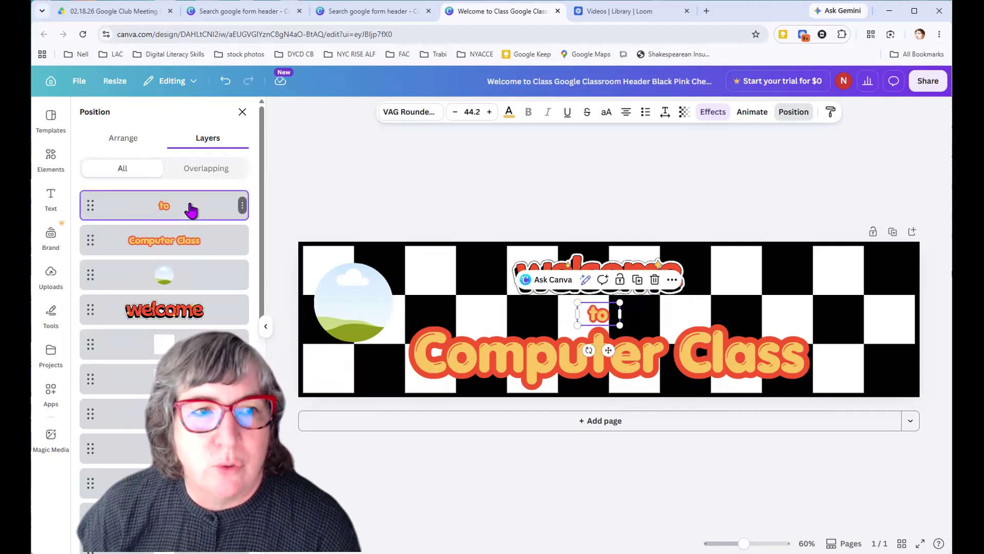
pyautogui.keyDown('shift'); pyautogui.click(189, 249); pyautogui.keyUp('shift')
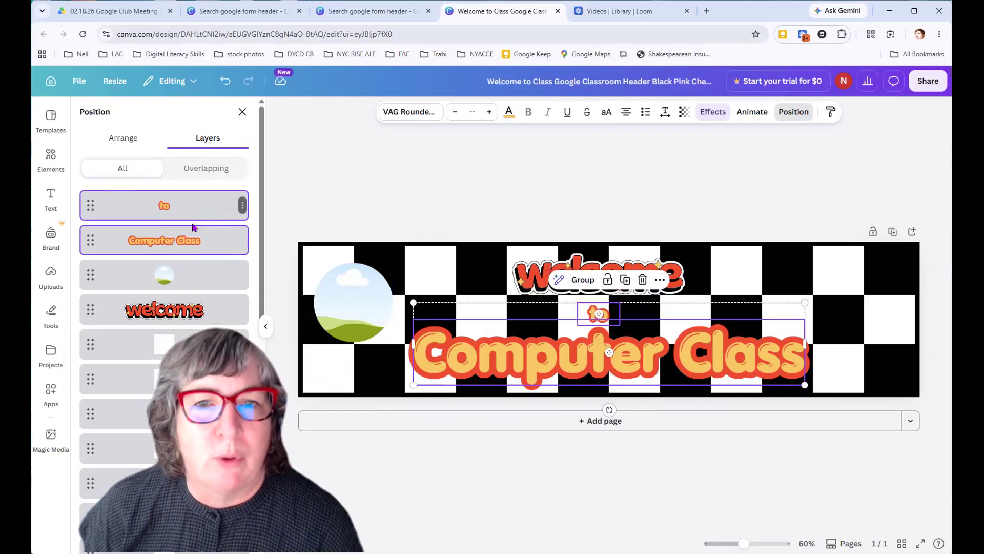
pyautogui.moveTo(468, 316)
pyautogui.mouseDown()
pyautogui.moveTo(535, 334)
pyautogui.moveTo(566, 311)
pyautogui.moveTo(463, 310)
pyautogui.moveTo(479, 315)
pyautogui.mouseUp()
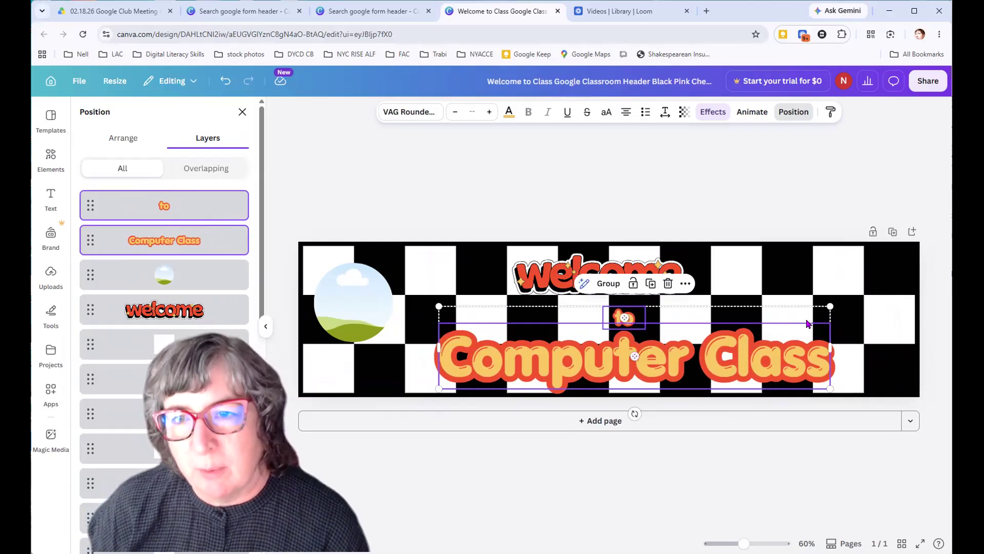
pyautogui.moveTo(842, 295); pyautogui.dragTo(891, 285)
pyautogui.moveTo(778, 333); pyautogui.dragTo(754, 334)
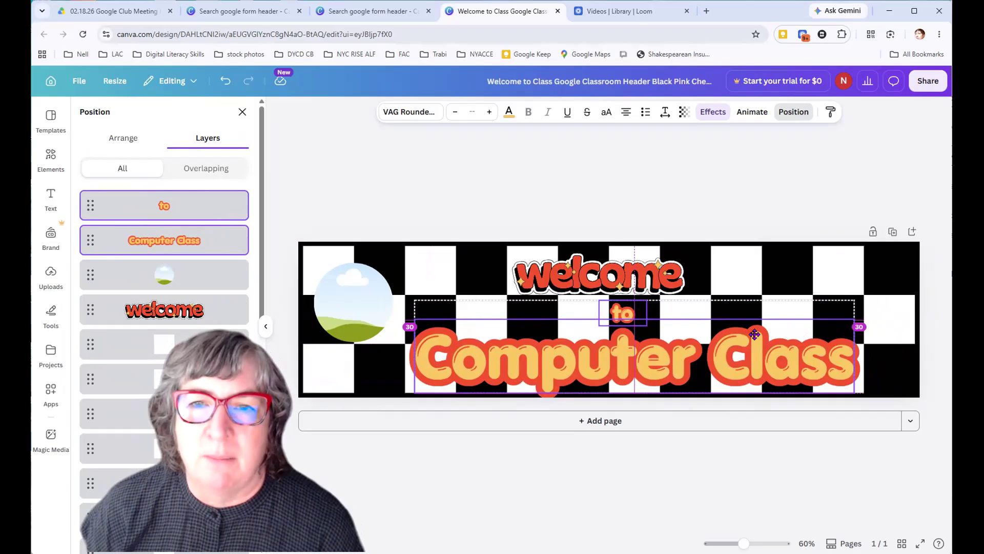
pyautogui.moveTo(754, 335); pyautogui.dragTo(755, 335)
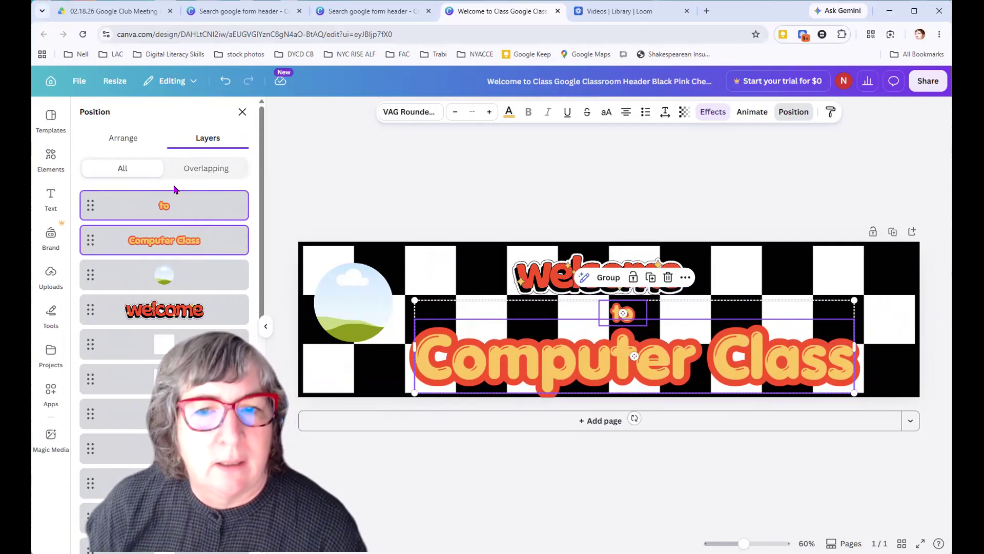
pyautogui.click(609, 277)
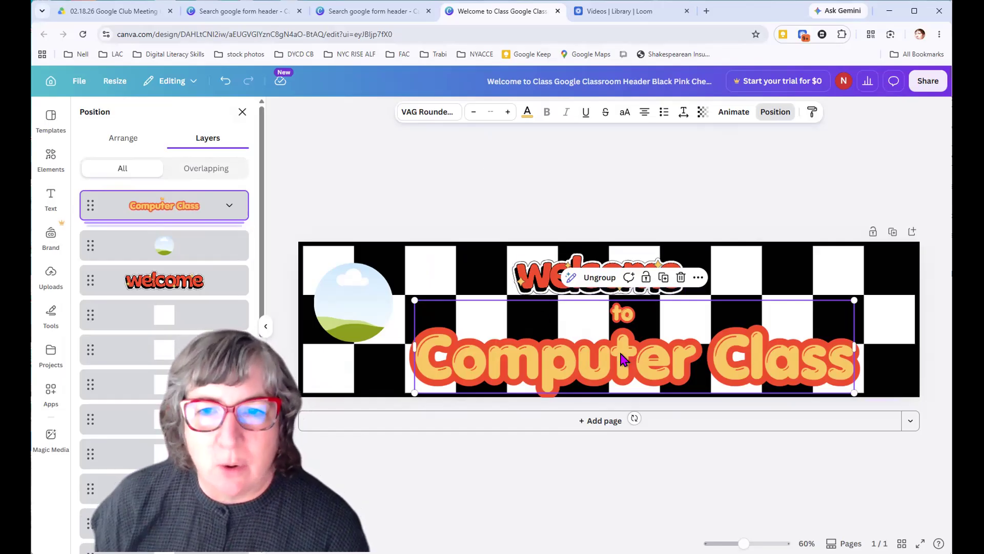
# Shrink the grouped "to Computer Class" text and centre it below "welcome", and shift the circular frame slightly inward
pyautogui.moveTo(413, 303); pyautogui.dragTo(462, 337)
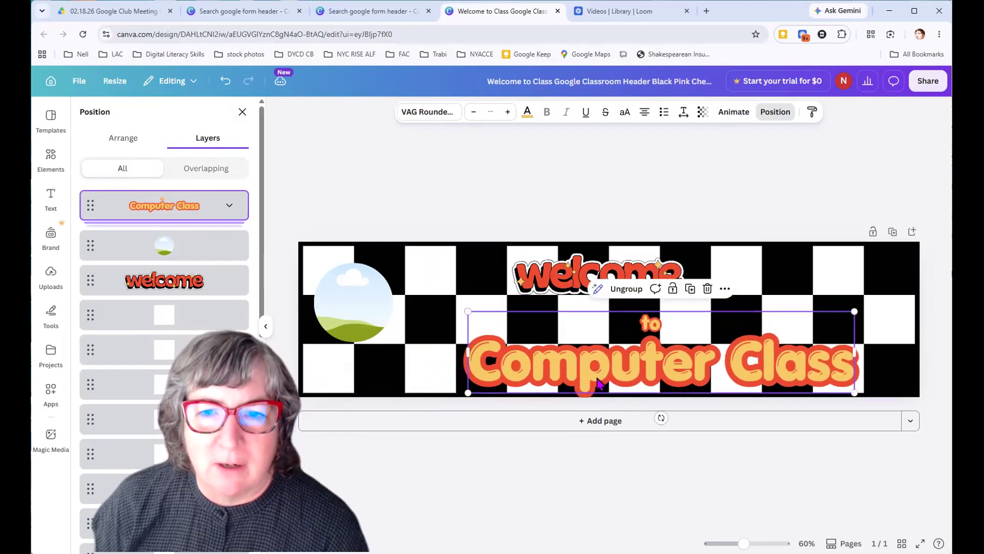
pyautogui.moveTo(605, 364); pyautogui.dragTo(581, 351)
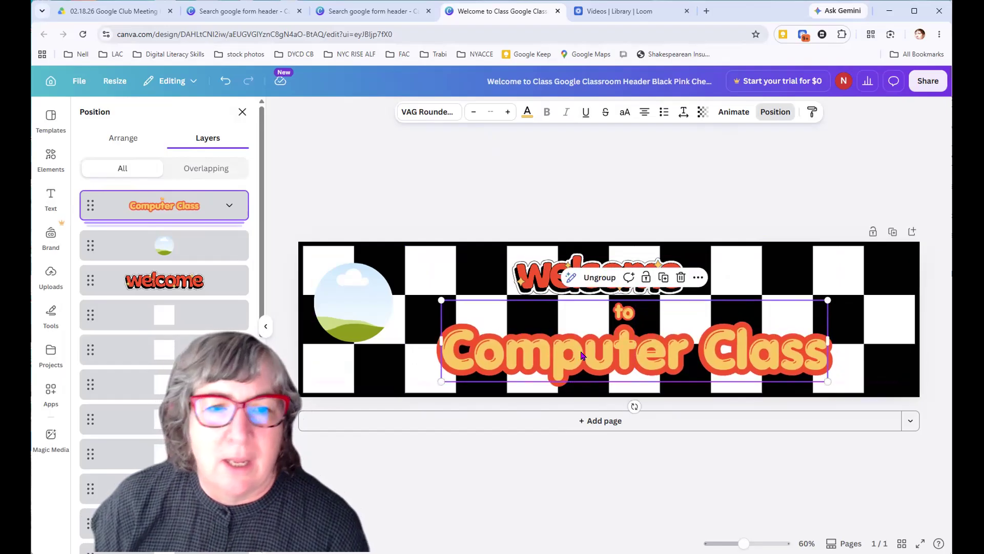
pyautogui.click(432, 475)
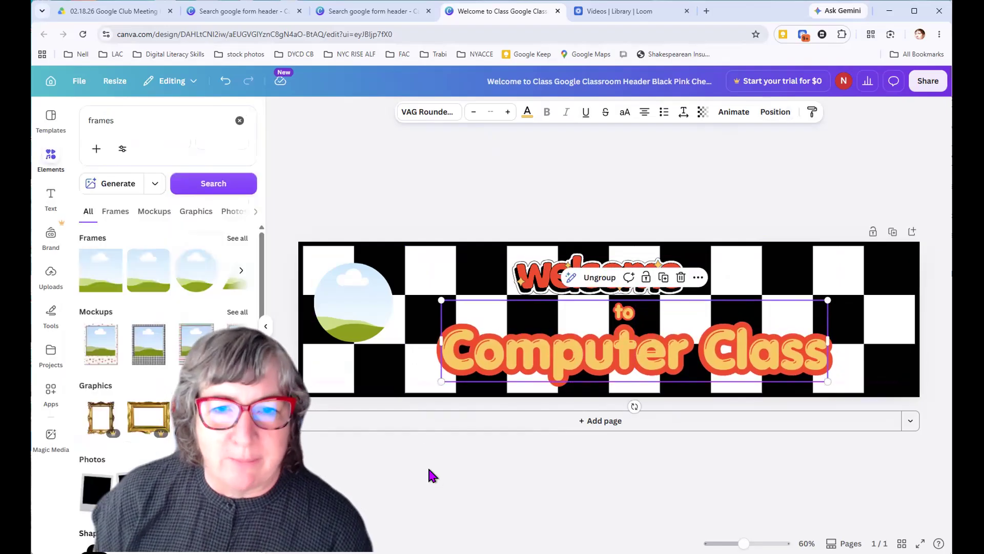
pyautogui.click(433, 156)
pyautogui.moveTo(348, 309); pyautogui.dragTo(360, 318)
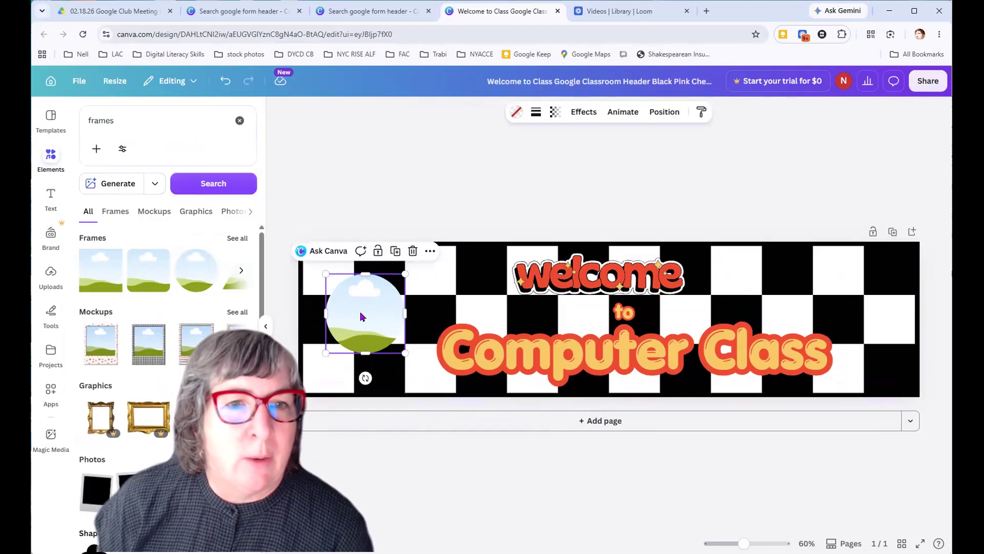
pyautogui.click(410, 180)
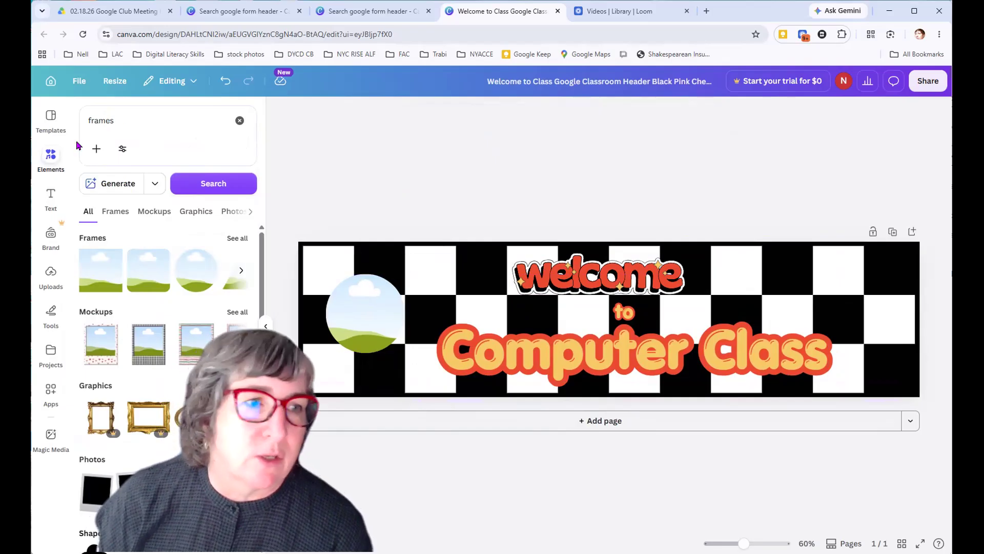
# Browse the uploaded images and add the cat photo to the header design
pyautogui.click(49, 277)
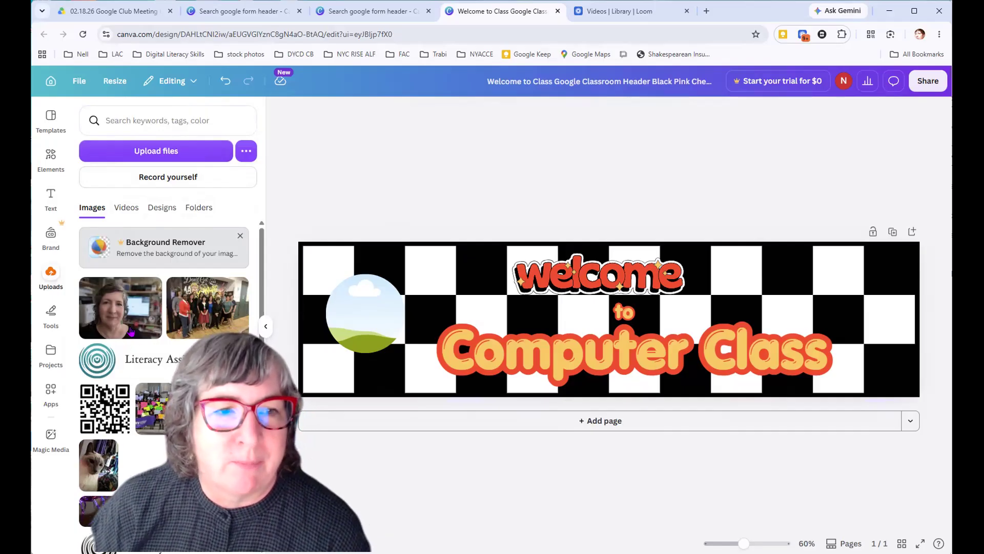
pyautogui.scroll(-7, 131, 332)
pyautogui.scroll(-12, 140, 463)
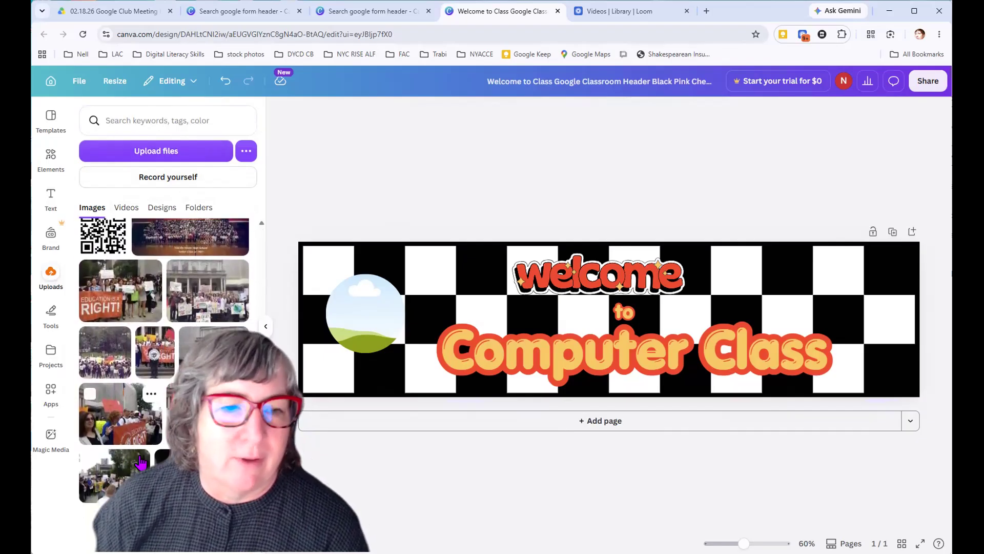
pyautogui.scroll(5, 140, 463)
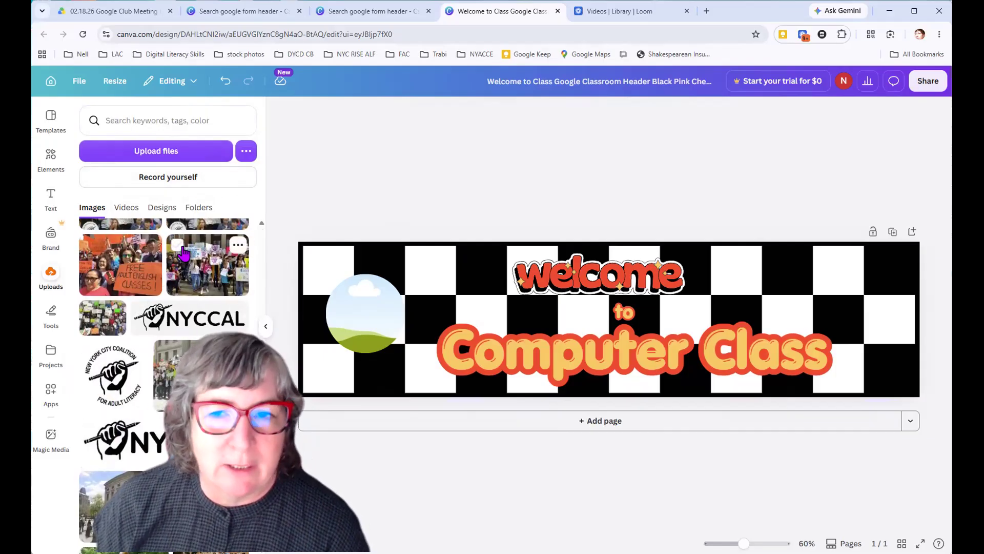
pyautogui.scroll(5, 184, 253)
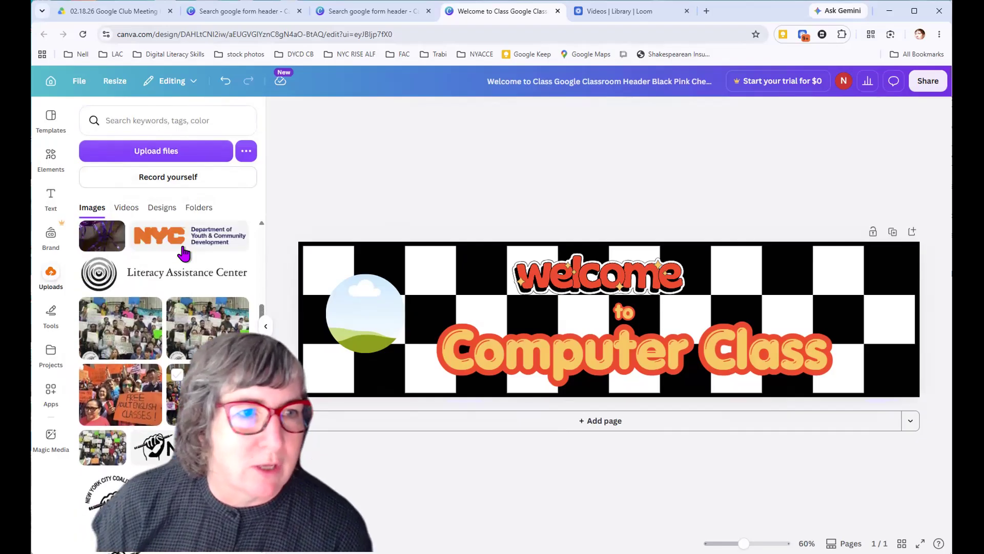
pyautogui.scroll(1, 184, 253)
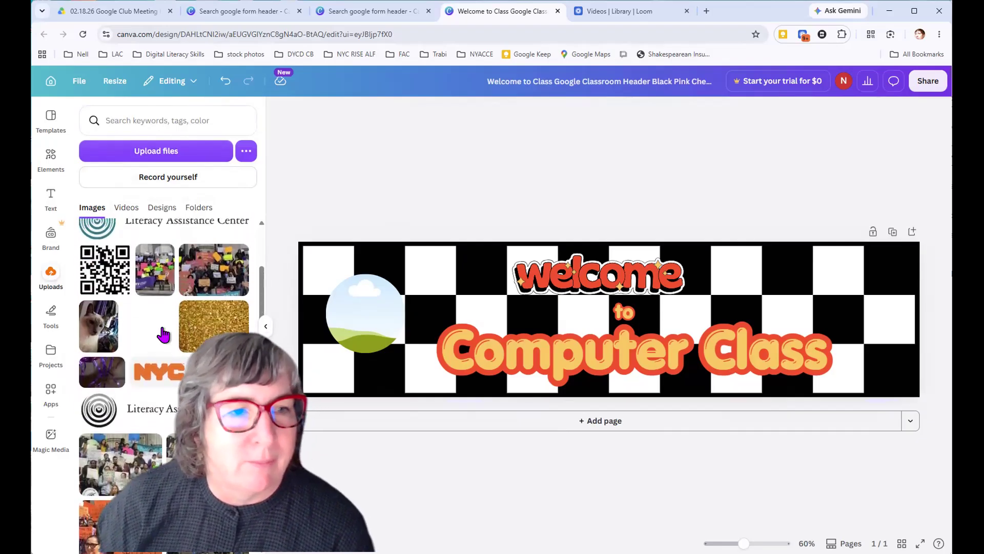
pyautogui.click(92, 344)
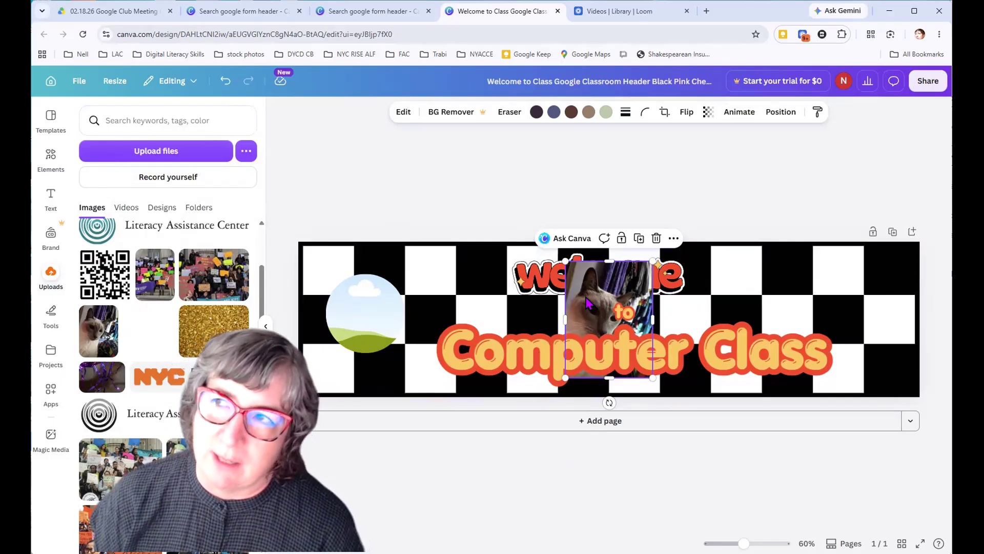
# Drop the cat photo into the circular frame, enlarge the frame and reposition it near the header's left edge
pyautogui.moveTo(588, 302); pyautogui.dragTo(498, 300)
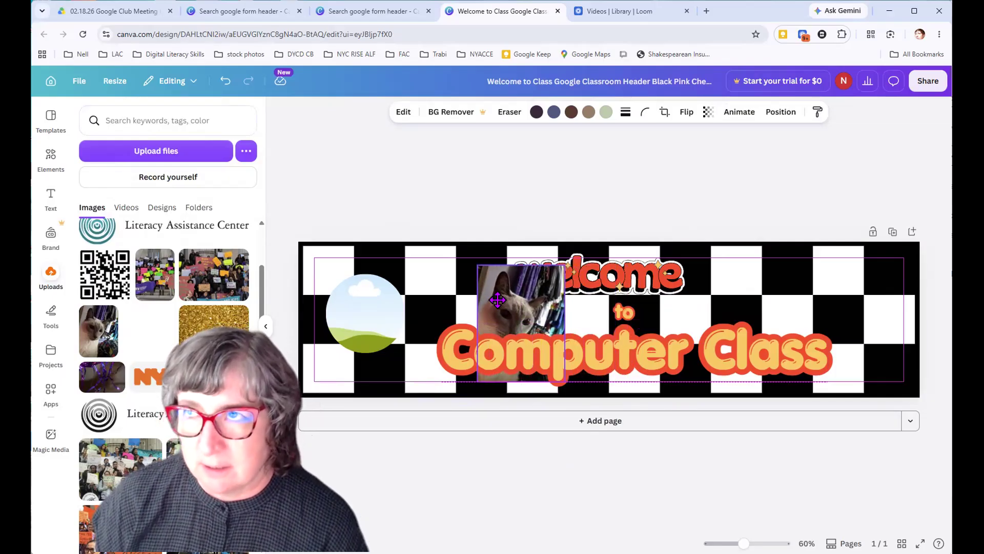
pyautogui.moveTo(498, 300); pyautogui.dragTo(343, 297)
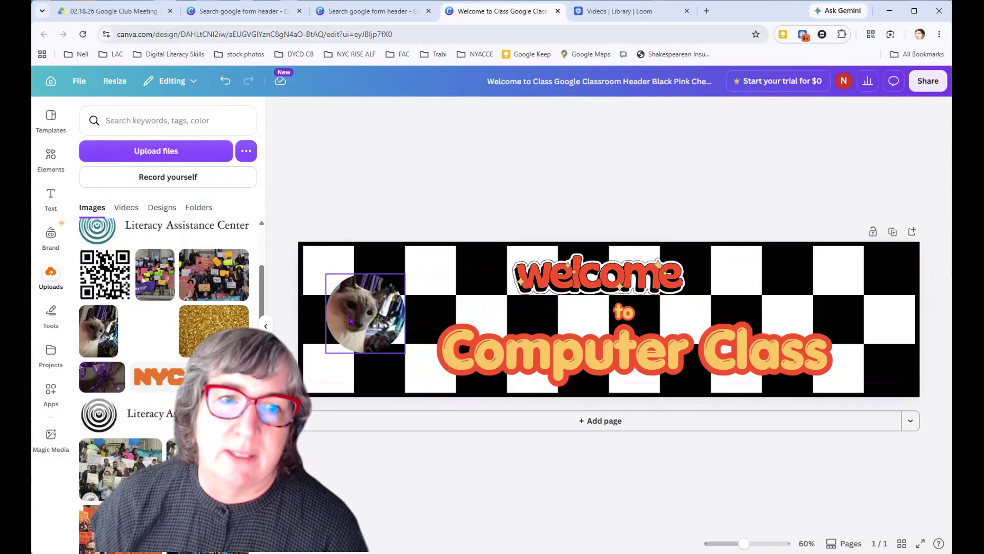
pyautogui.click(386, 341)
pyautogui.moveTo(404, 353); pyautogui.dragTo(436, 385)
pyautogui.moveTo(395, 335); pyautogui.dragTo(384, 335)
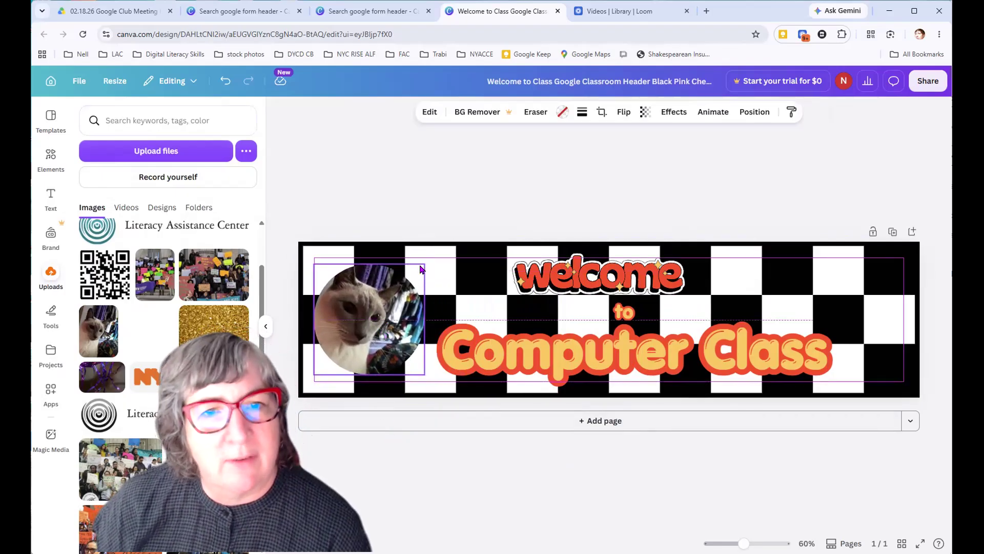
pyautogui.moveTo(421, 270); pyautogui.dragTo(422, 269)
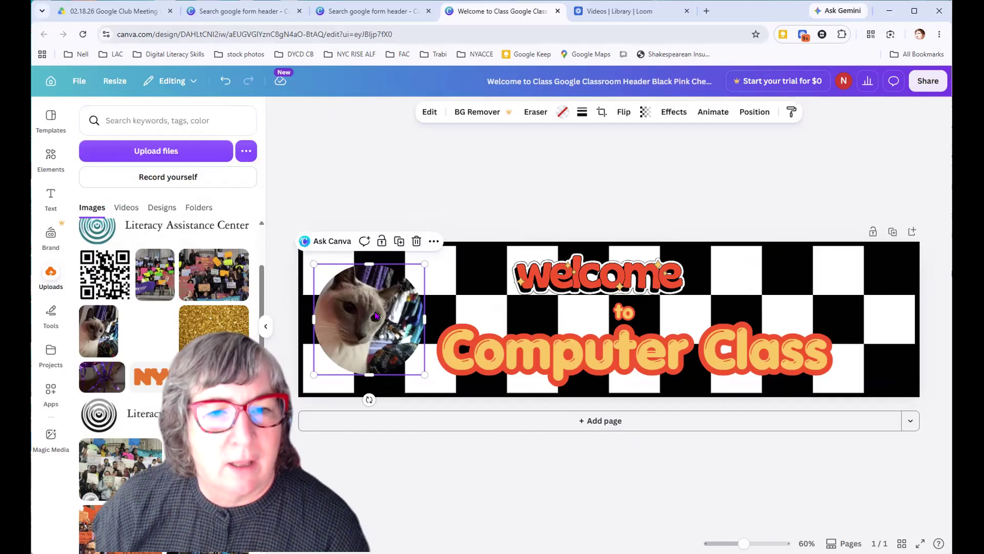
# Try to scale down the cat photo inside the circular frame's crop
pyautogui.doubleClick(376, 315)
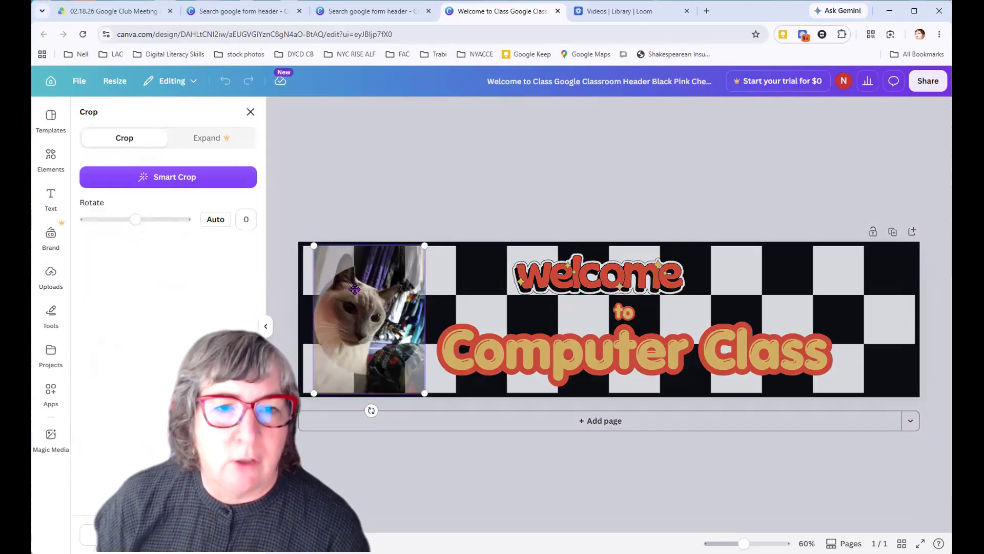
pyautogui.moveTo(423, 246); pyautogui.dragTo(395, 285)
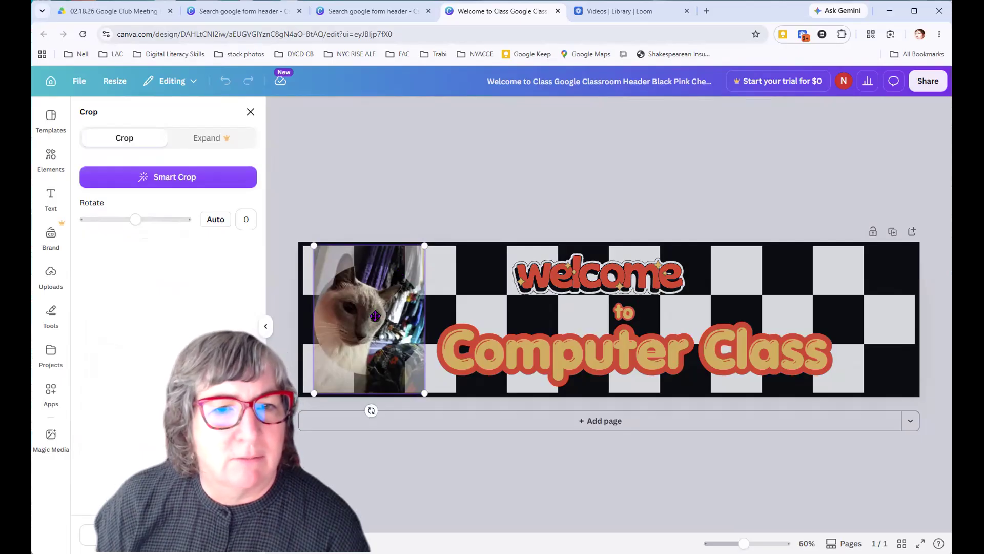
pyautogui.moveTo(315, 246); pyautogui.dragTo(339, 276)
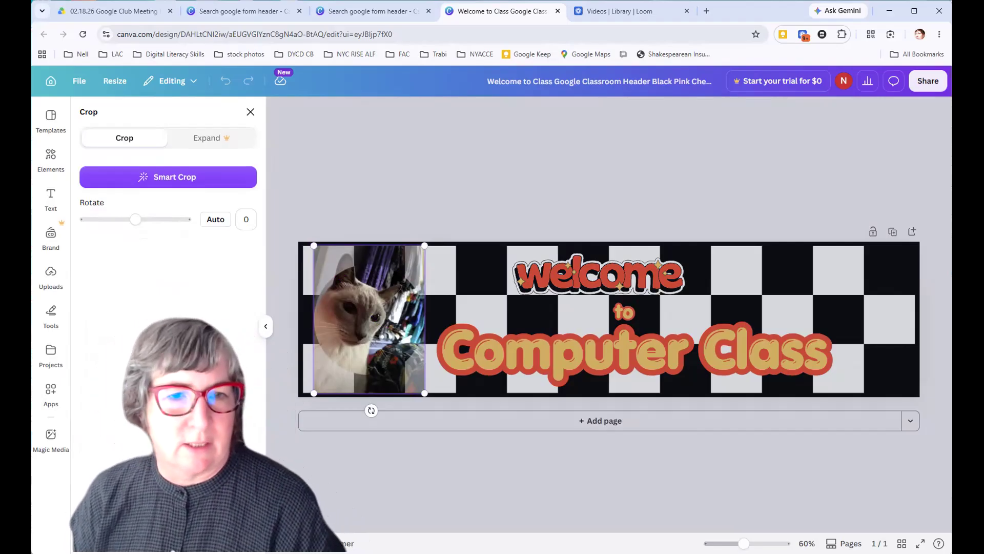
pyautogui.click(418, 471)
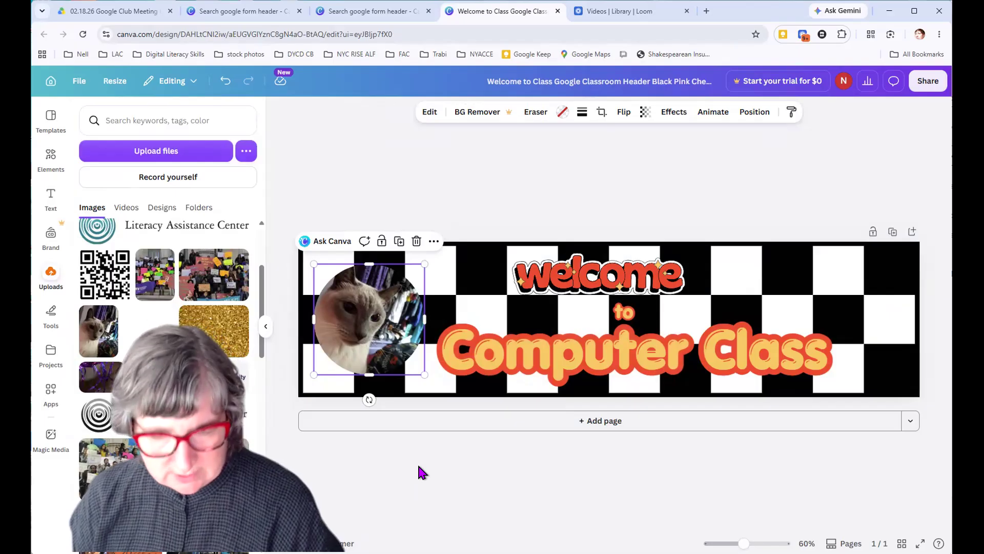
# Undo the frame's enlargement and the placement of the cat photo inside it
pyautogui.hotkey('ctrl', 'z')
pyautogui.hotkey('ctrl', 'z')
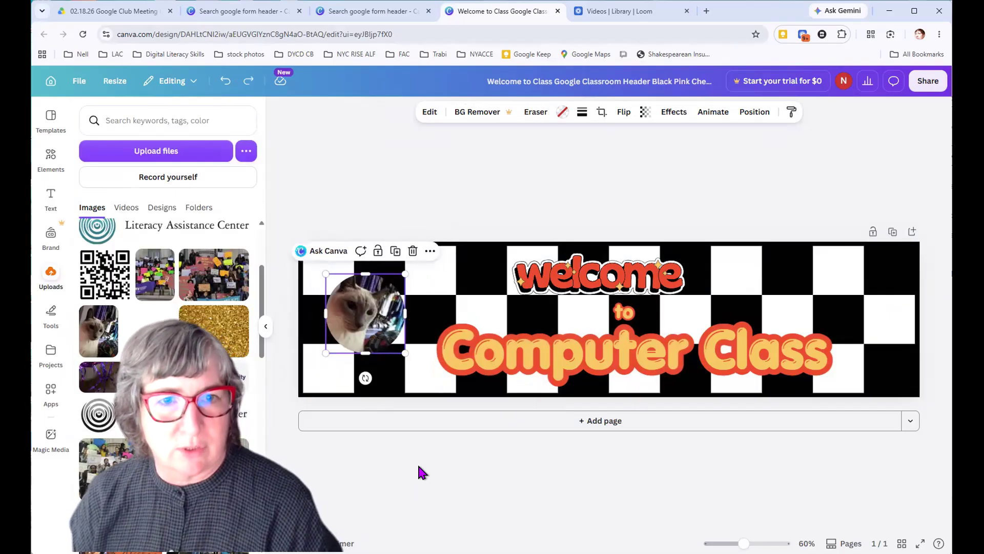
pyautogui.hotkey('ctrl', 'z')
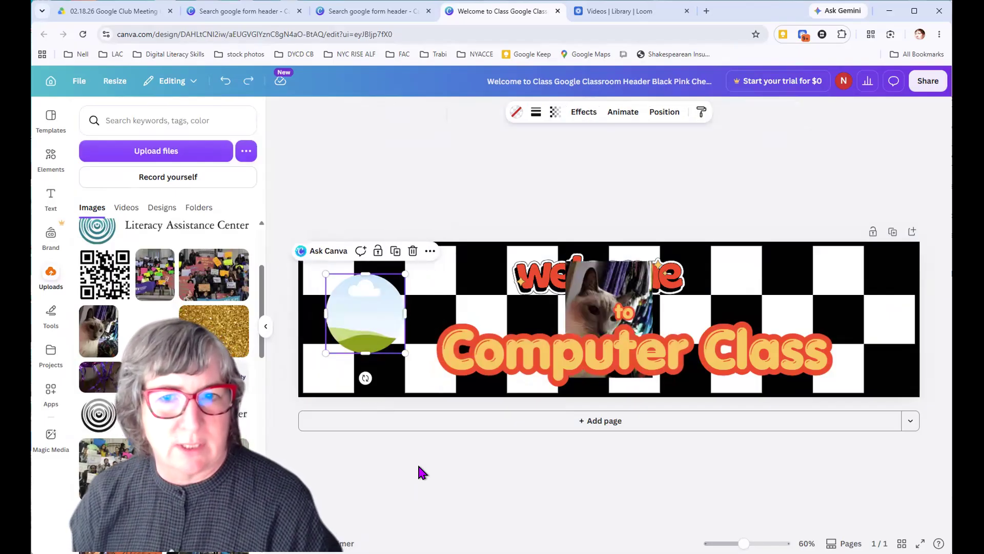
# Enlarge the cat photo, drop it into the circular frame, and enlarge the frame beside the text
pyautogui.click(592, 280)
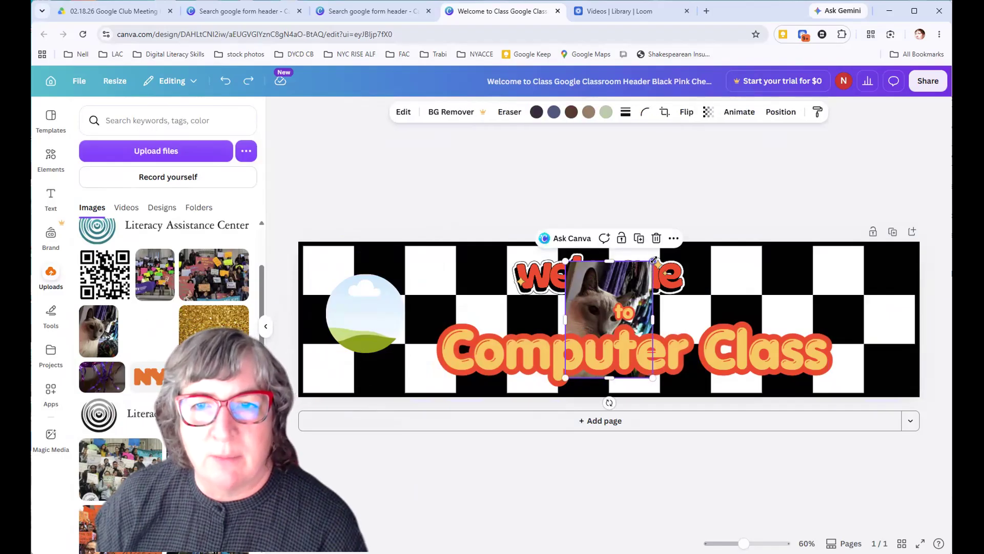
pyautogui.moveTo(653, 261); pyautogui.dragTo(705, 227)
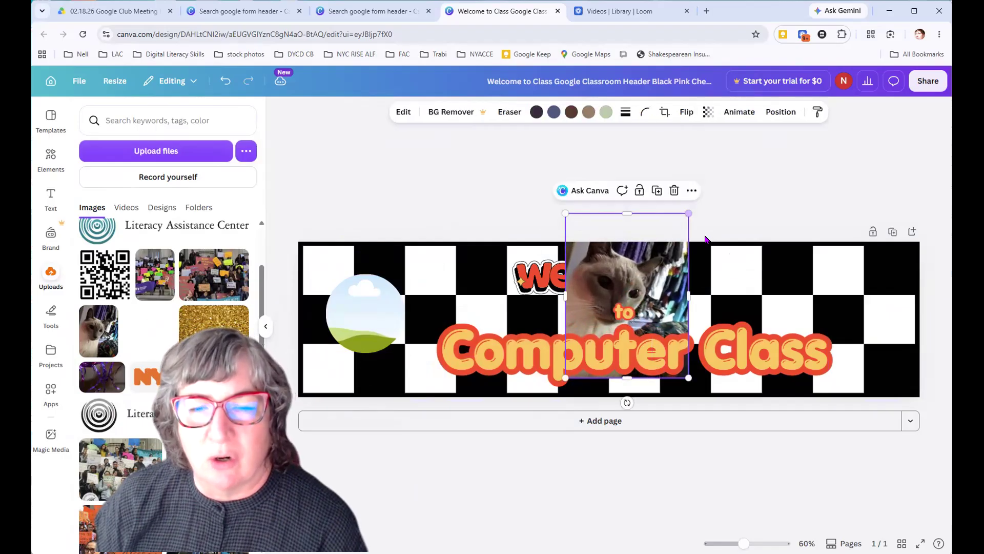
pyautogui.moveTo(605, 288); pyautogui.dragTo(360, 309)
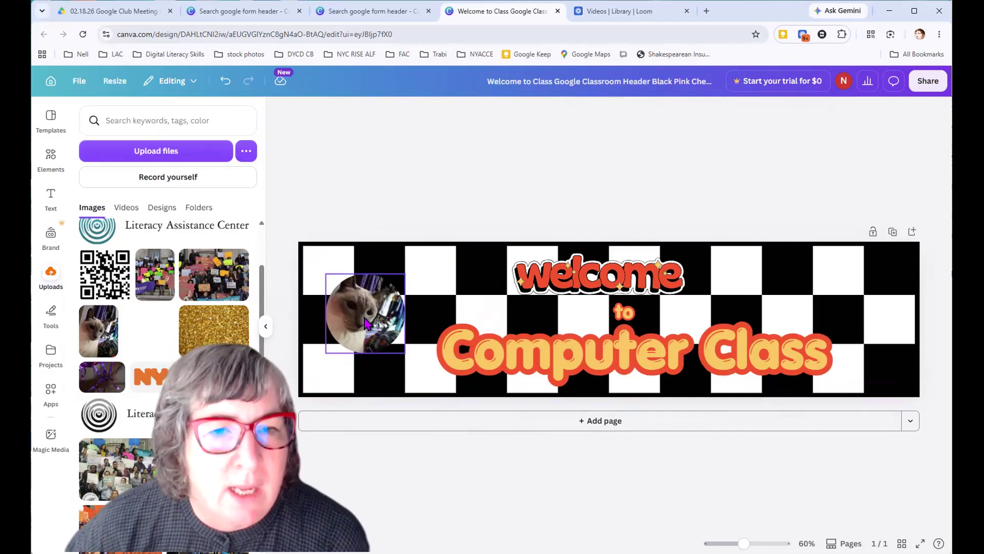
pyautogui.click(395, 341)
pyautogui.moveTo(404, 351); pyautogui.dragTo(388, 335)
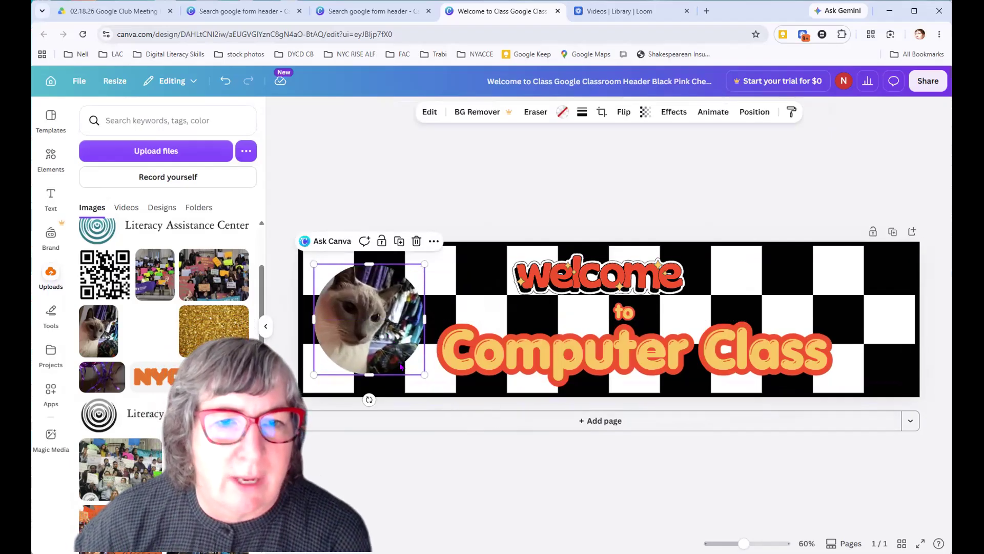
pyautogui.click(568, 467)
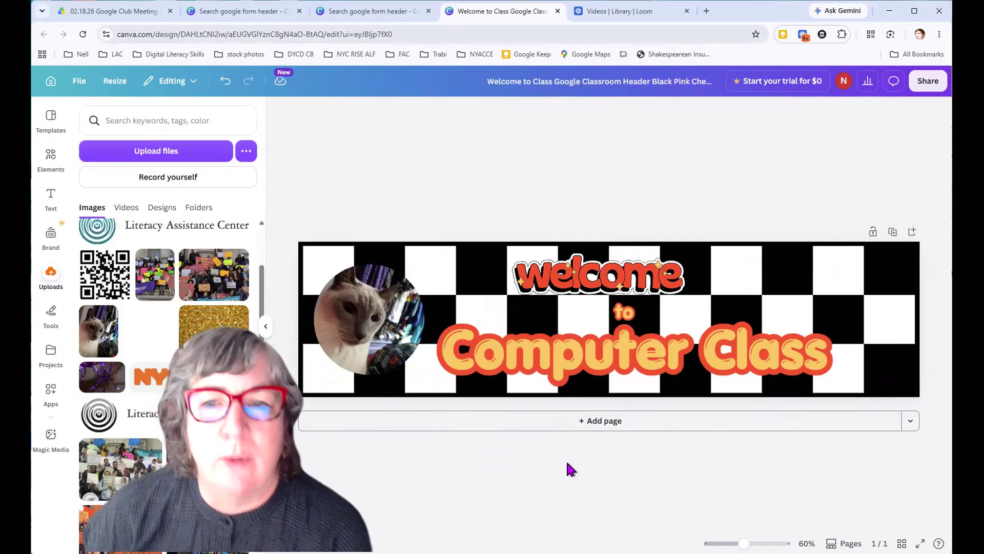
# Move the "welcome" graphic so it is centred above the word "to"
pyautogui.click(580, 274)
pyautogui.moveTo(579, 274); pyautogui.dragTo(589, 272)
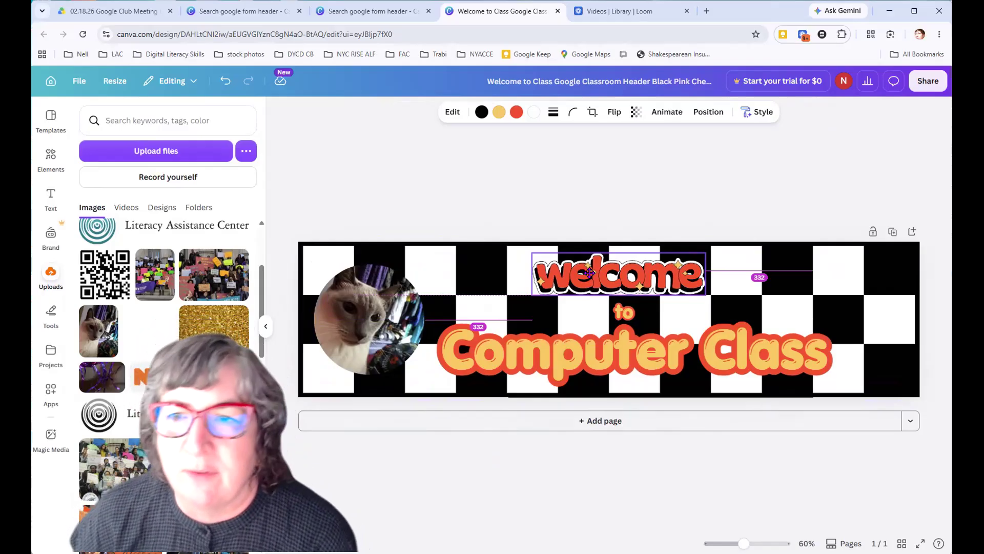
pyautogui.moveTo(592, 274)
pyautogui.mouseDown()
pyautogui.moveTo(600, 275)
pyautogui.moveTo(596, 262)
pyautogui.moveTo(596, 274)
pyautogui.mouseUp()
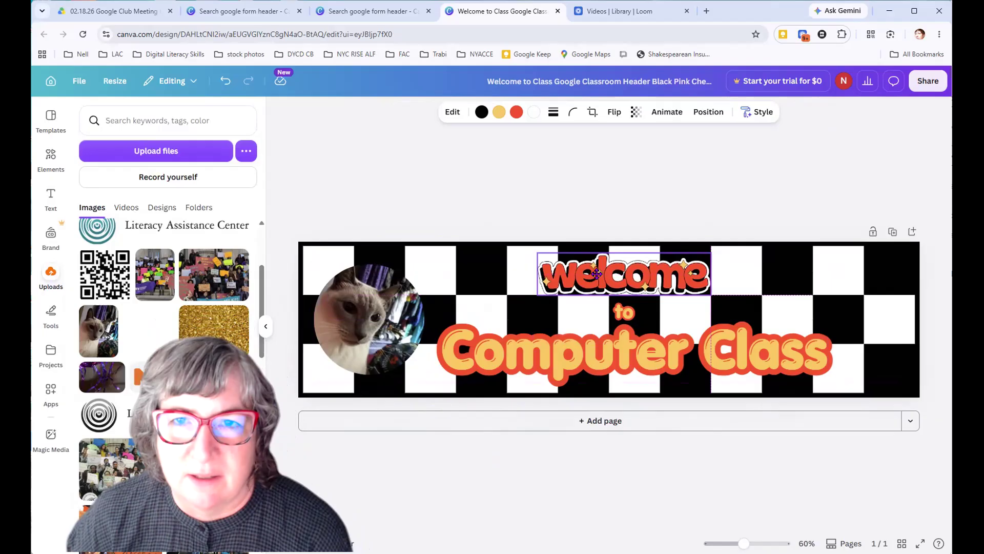
pyautogui.click(665, 495)
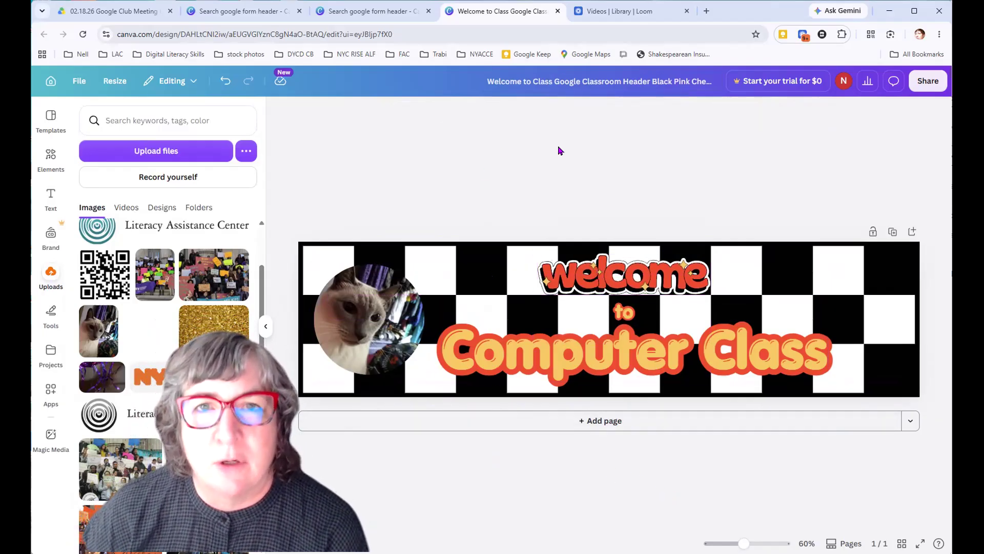
# Select the header's elements one by one and view the animation options for the circular cat photo
pyautogui.click(585, 275)
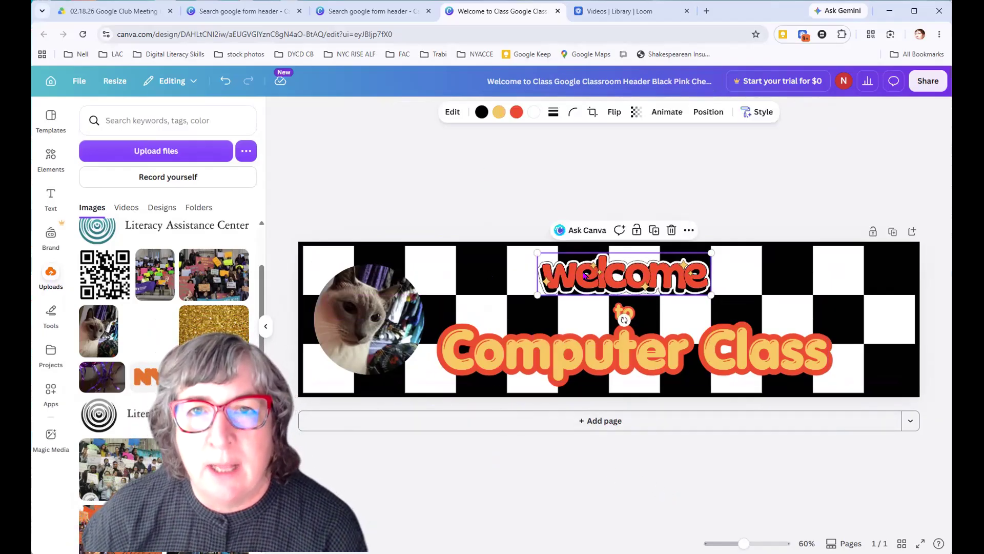
pyautogui.click(596, 357)
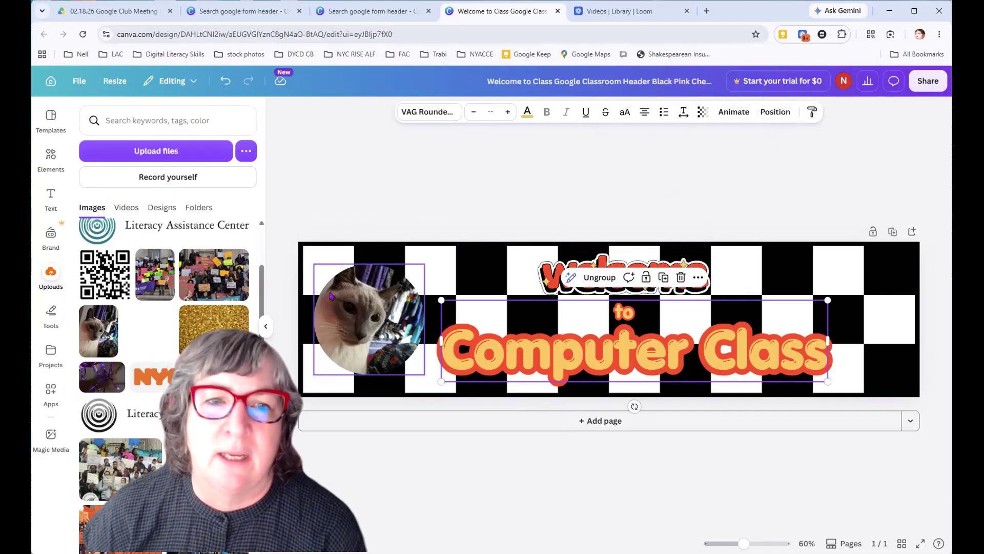
pyautogui.click(354, 317)
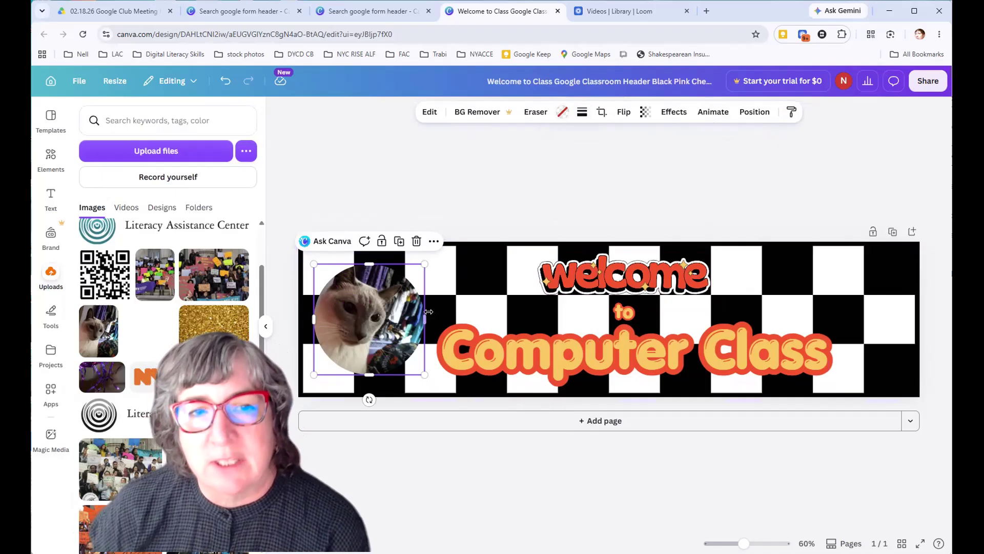
pyautogui.click(711, 113)
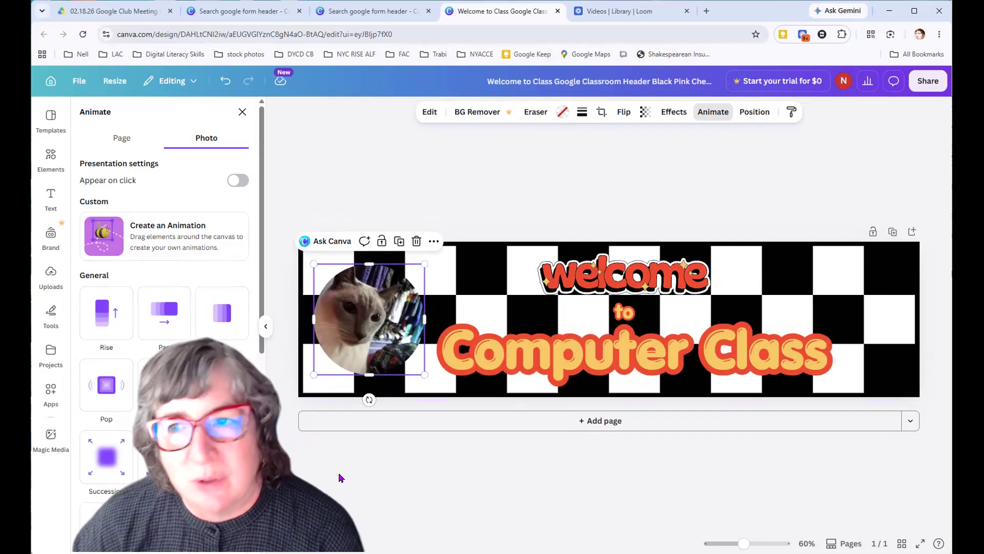
pyautogui.click(568, 181)
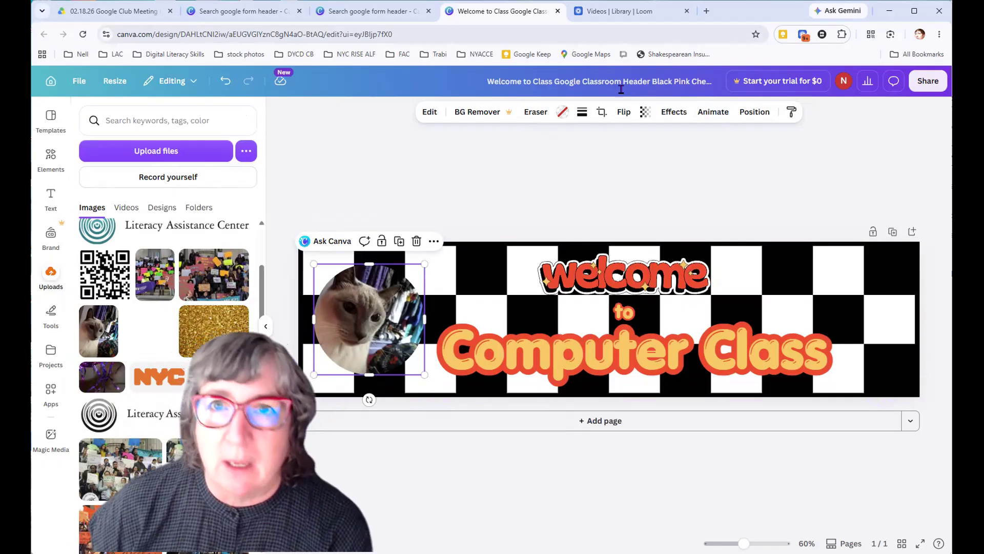
# Rename the design as "welcome header"
pyautogui.click(570, 77)
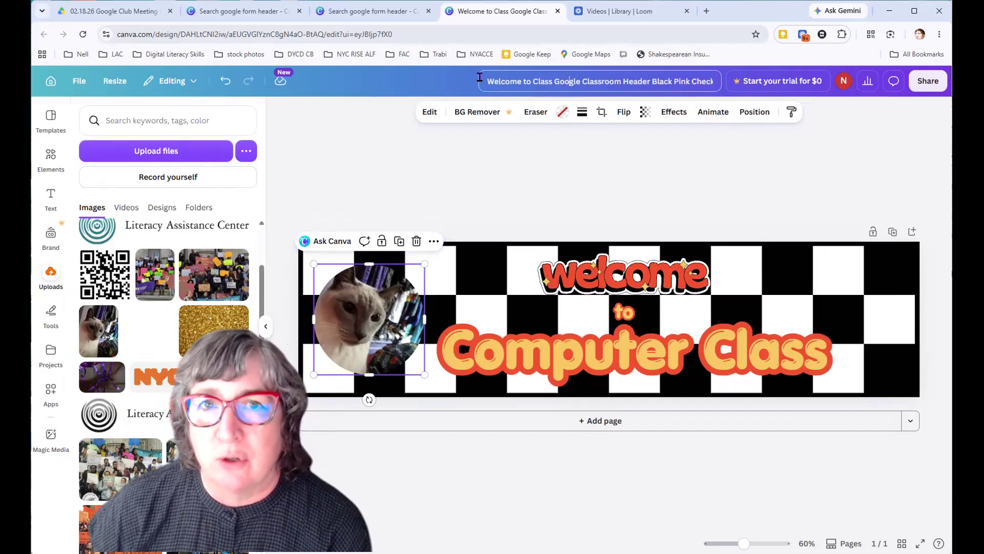
pyautogui.moveTo(692, 79); pyautogui.dragTo(733, 80)
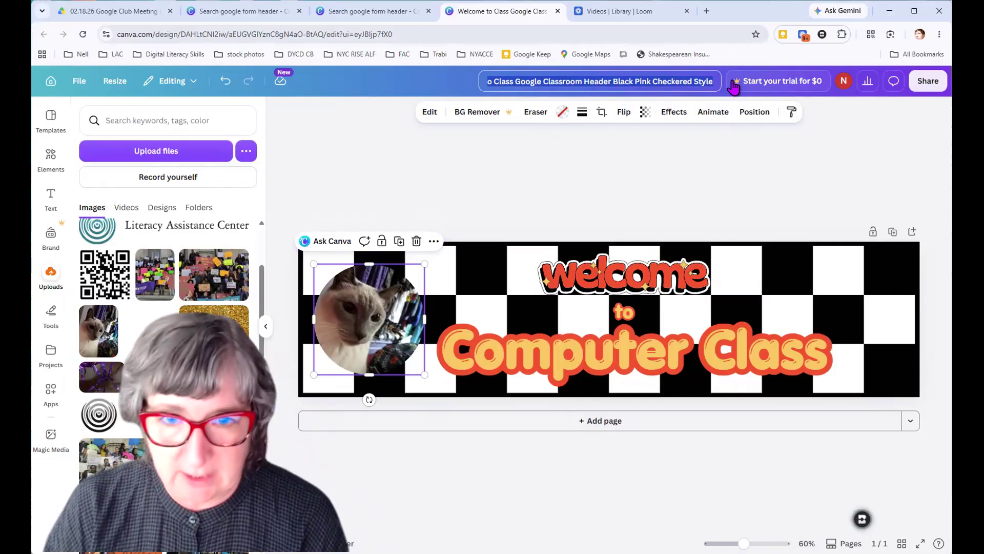
pyautogui.write('wel')
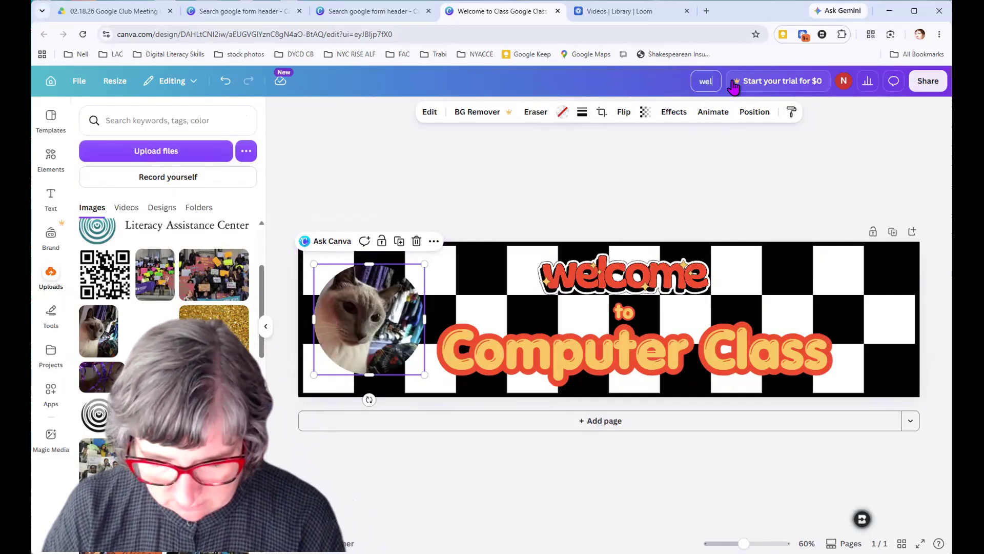
pyautogui.write('come header')
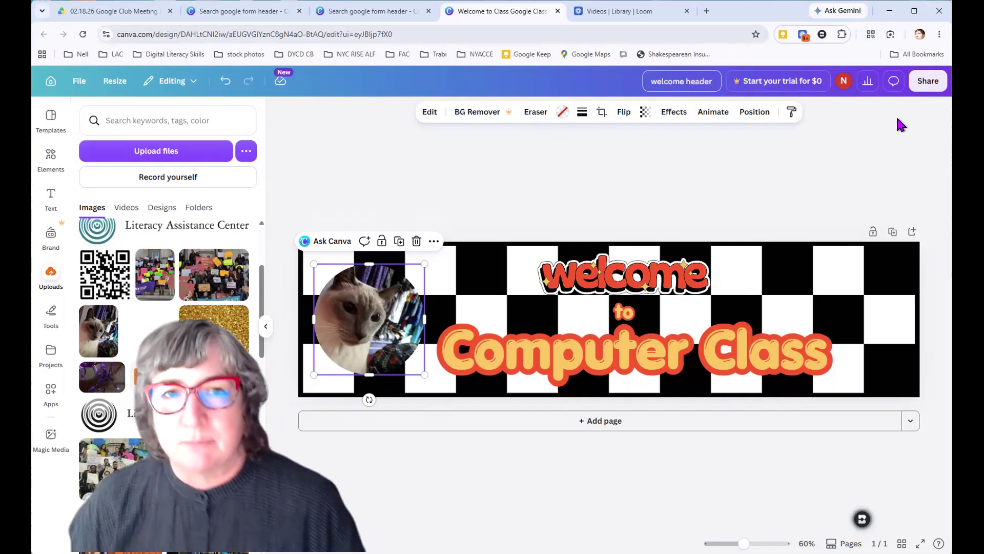
pyautogui.click(430, 112)
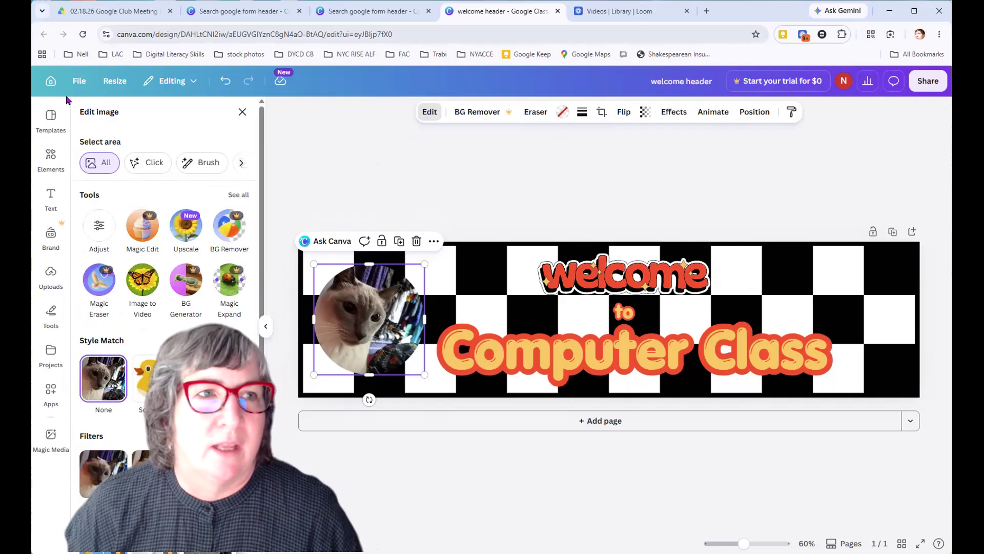
# Set the design's sharing access level to anyone with the link and view the permission options for that link
pyautogui.click(80, 81)
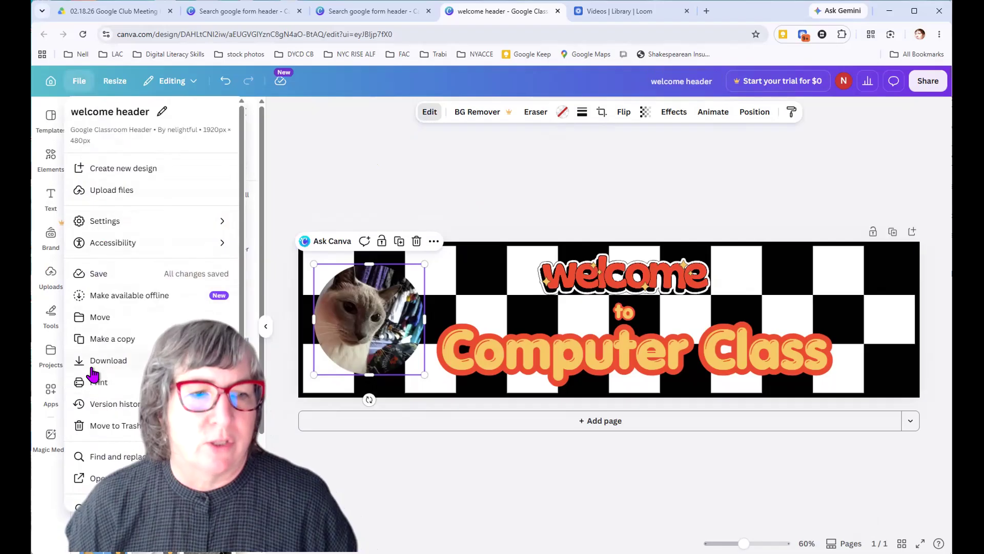
pyautogui.click(917, 82)
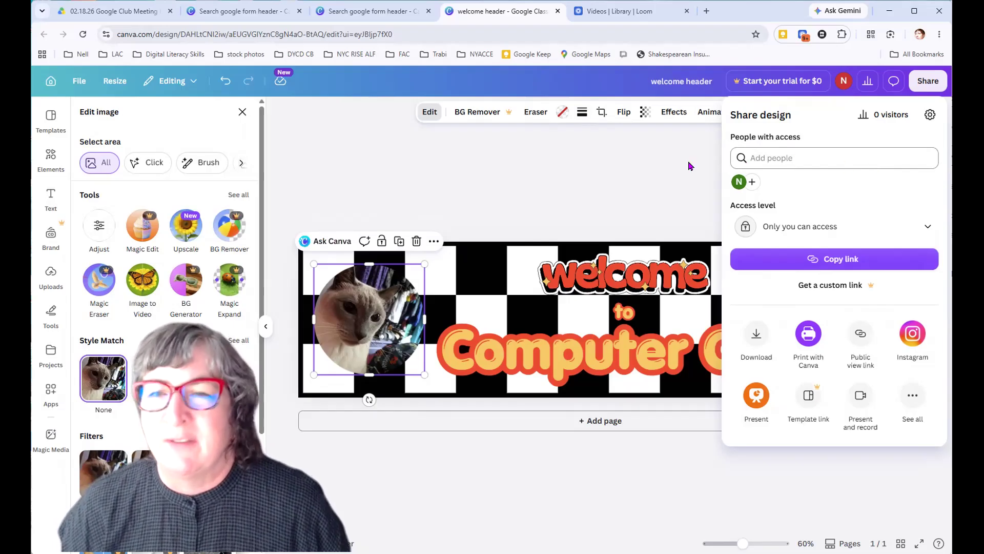
pyautogui.click(923, 231)
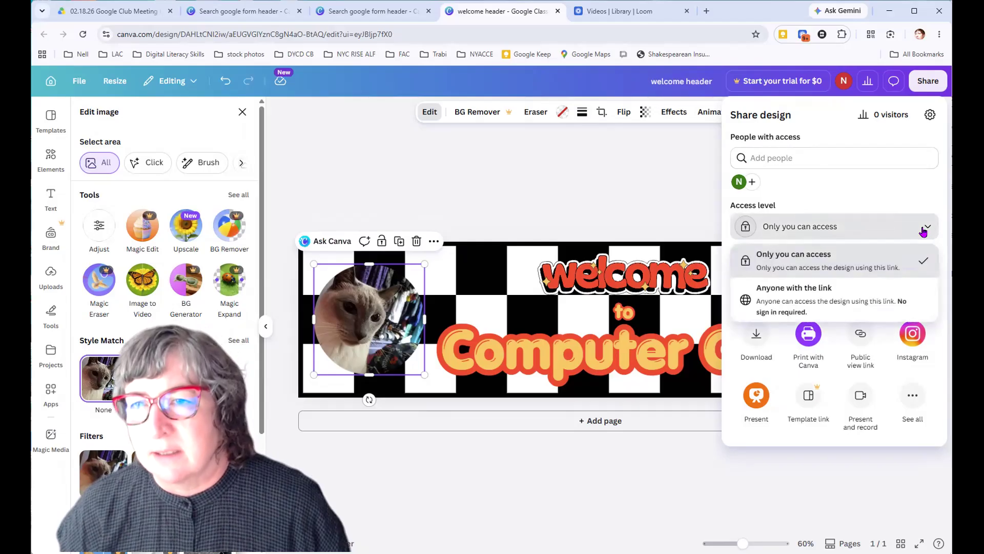
pyautogui.click(823, 298)
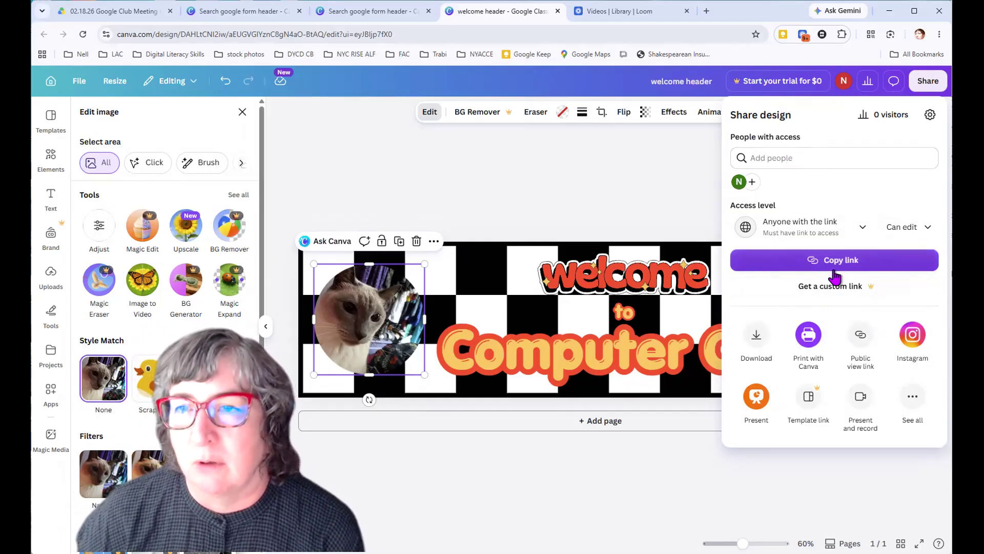
pyautogui.click(900, 230)
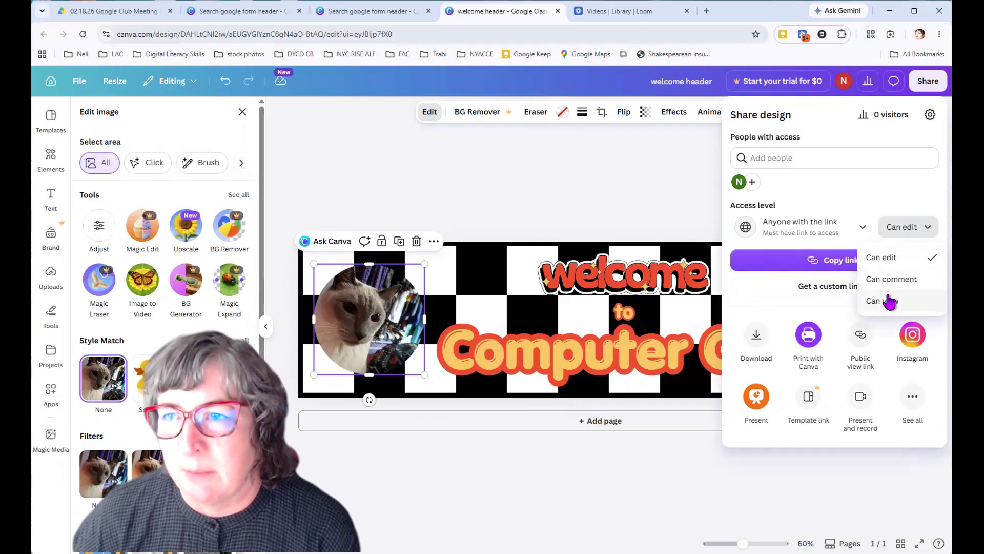
pyautogui.click(729, 293)
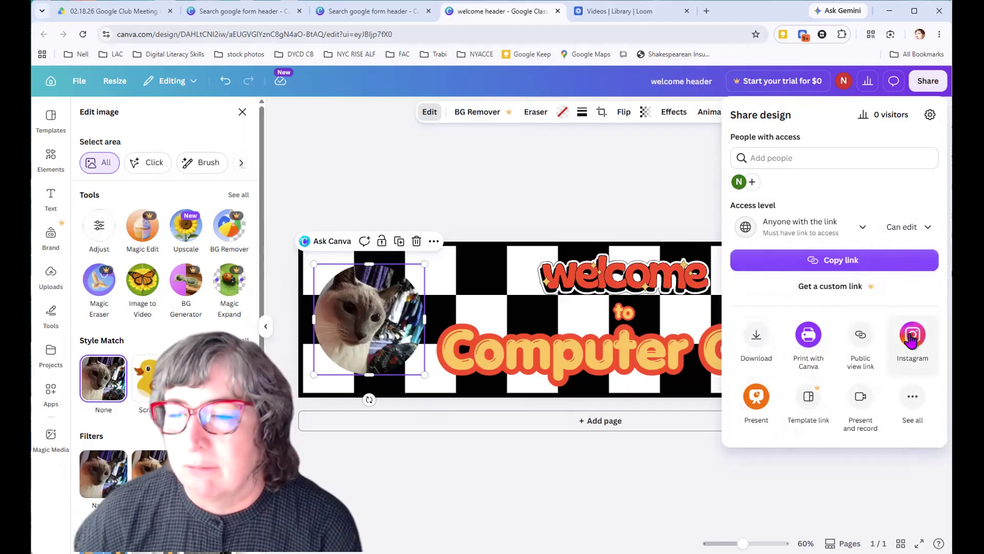
# Download the header as a JPG at size 1 and quality 80, and close the image editing options
pyautogui.click(755, 354)
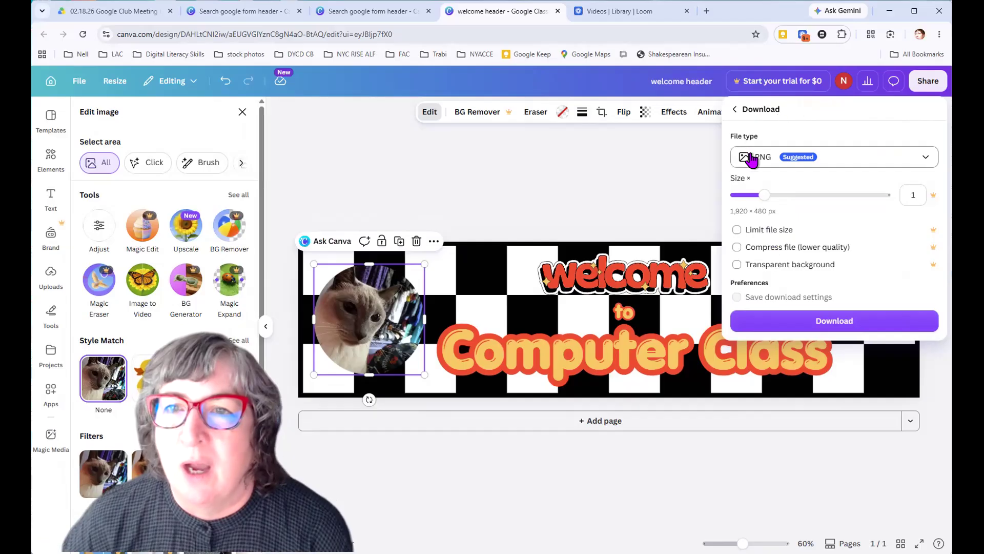
pyautogui.click(924, 157)
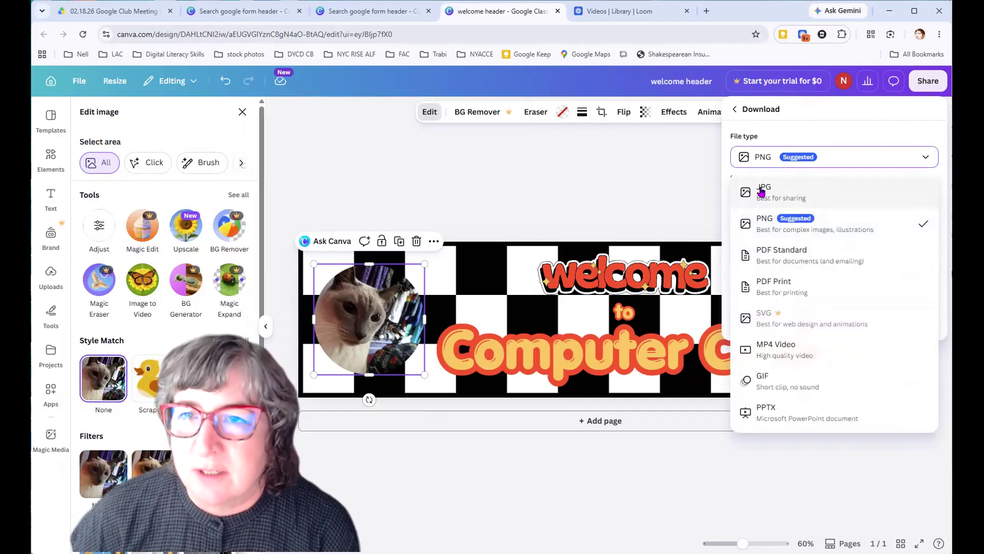
pyautogui.click(760, 191)
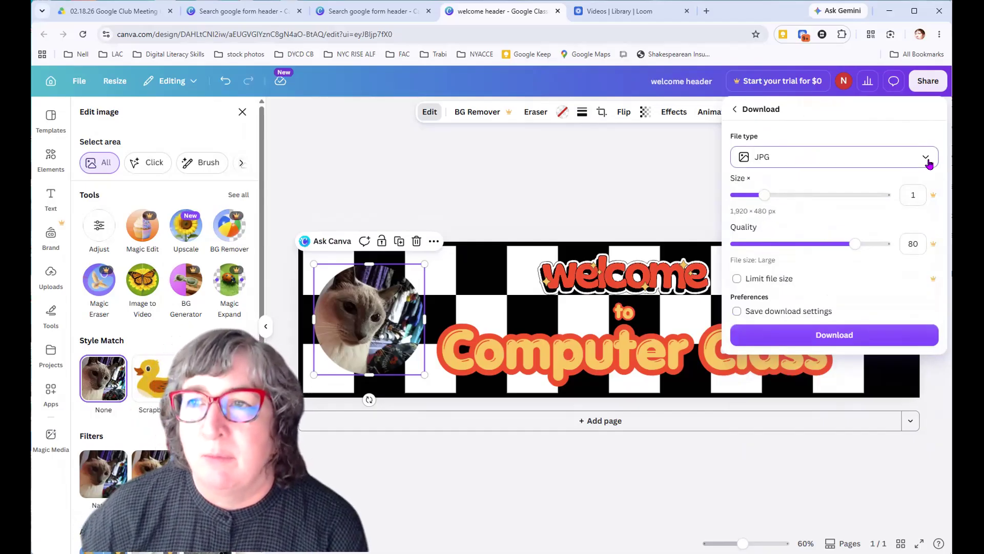
pyautogui.click(927, 160)
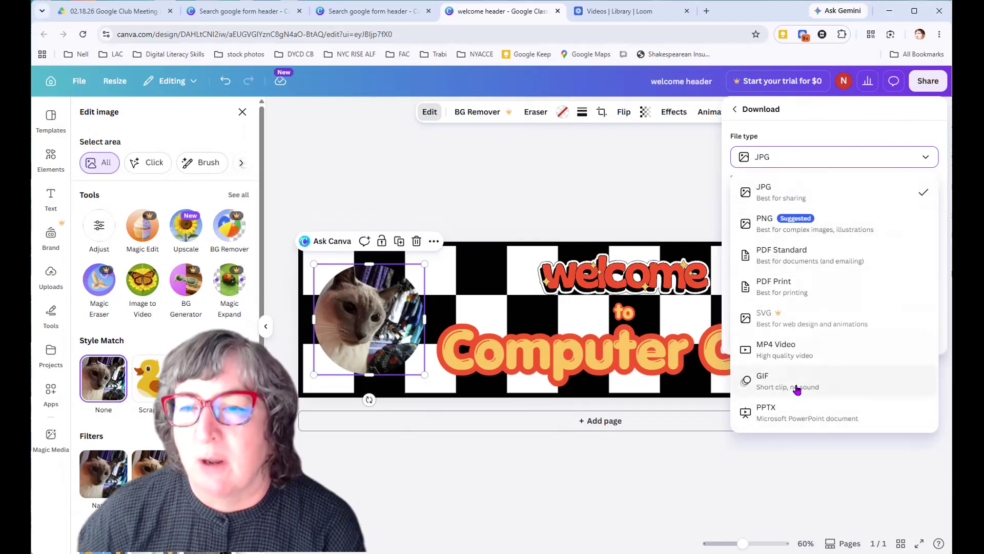
pyautogui.click(766, 156)
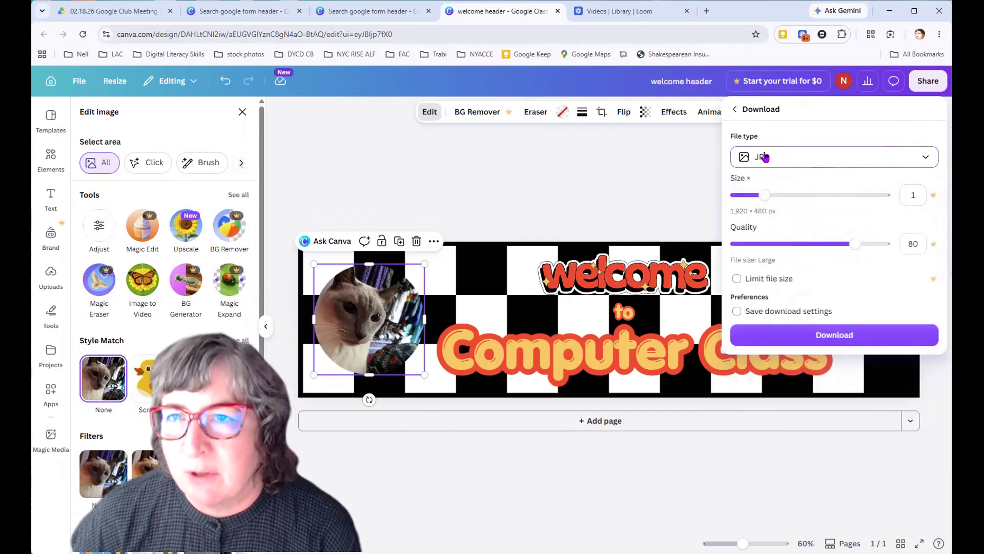
pyautogui.click(830, 343)
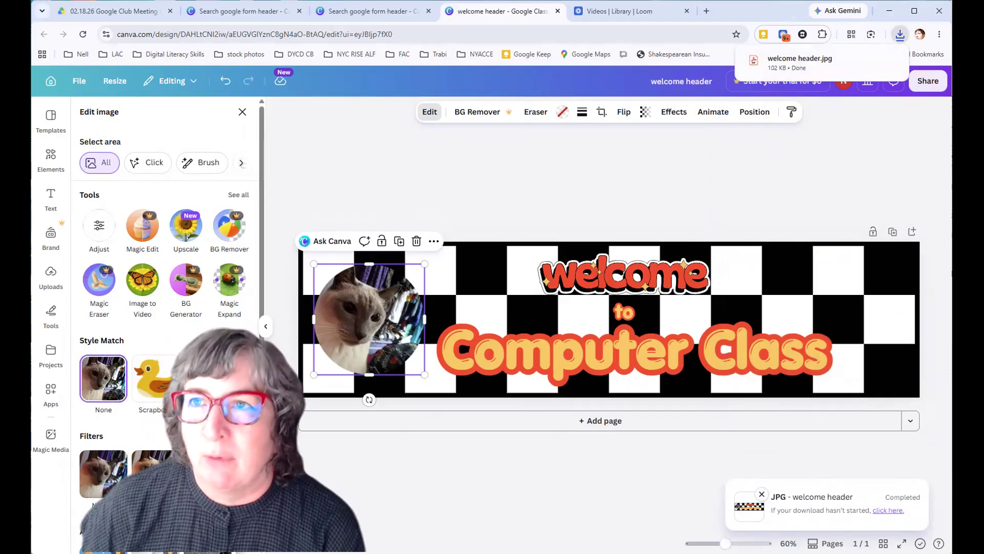
pyautogui.moveTo(819, 65)
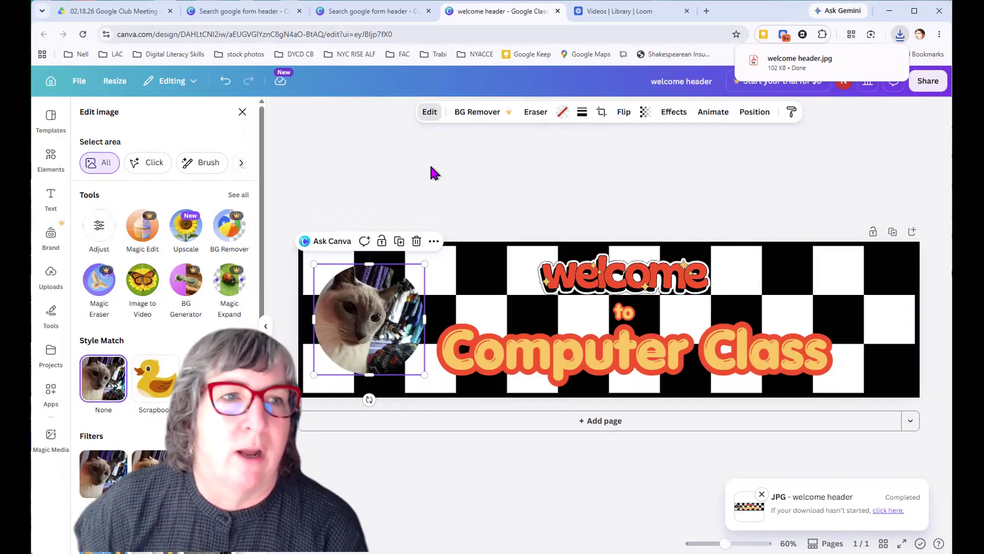
pyautogui.click(240, 111)
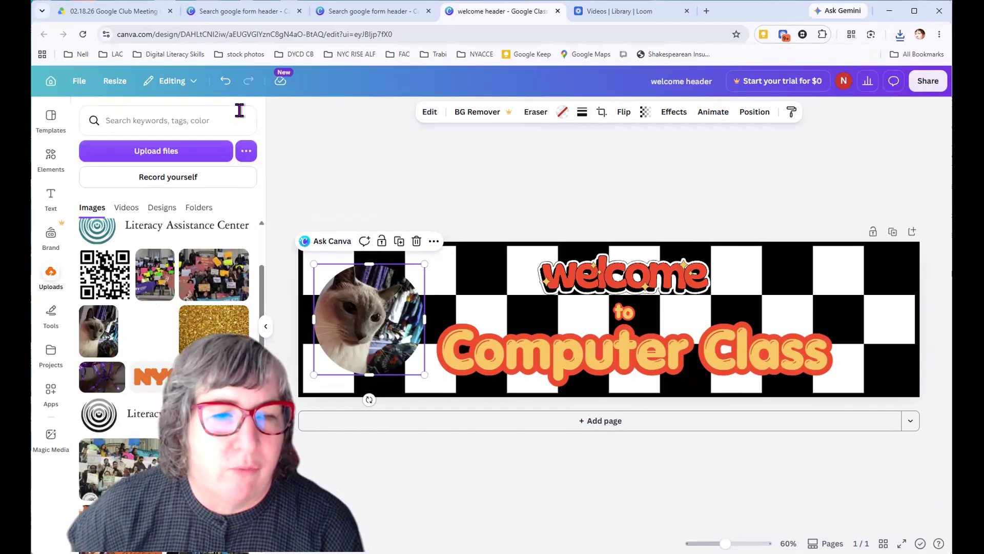